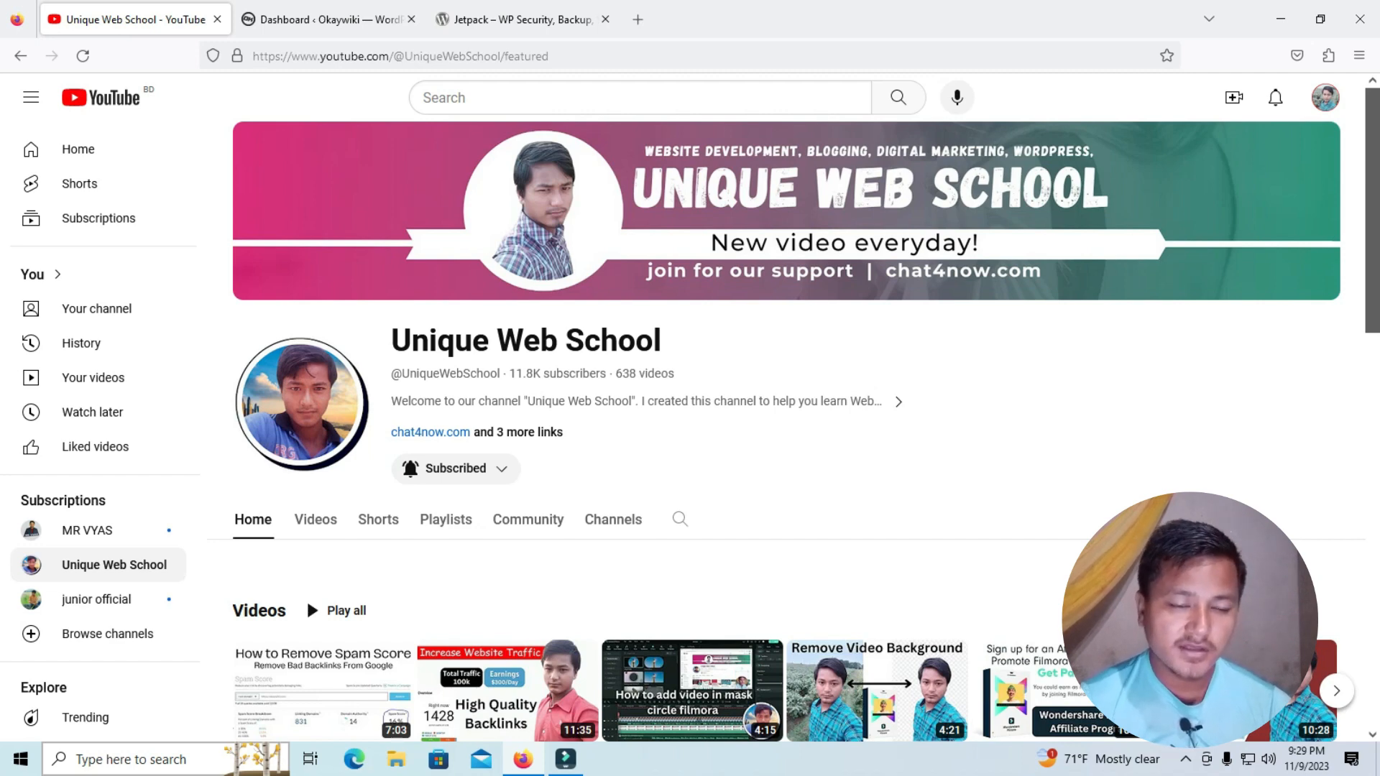
Review the Jetpack plugin's title and description on its WordPress.org plugin directory page
{"action": "left_click", "coordinate": [523, 19]}
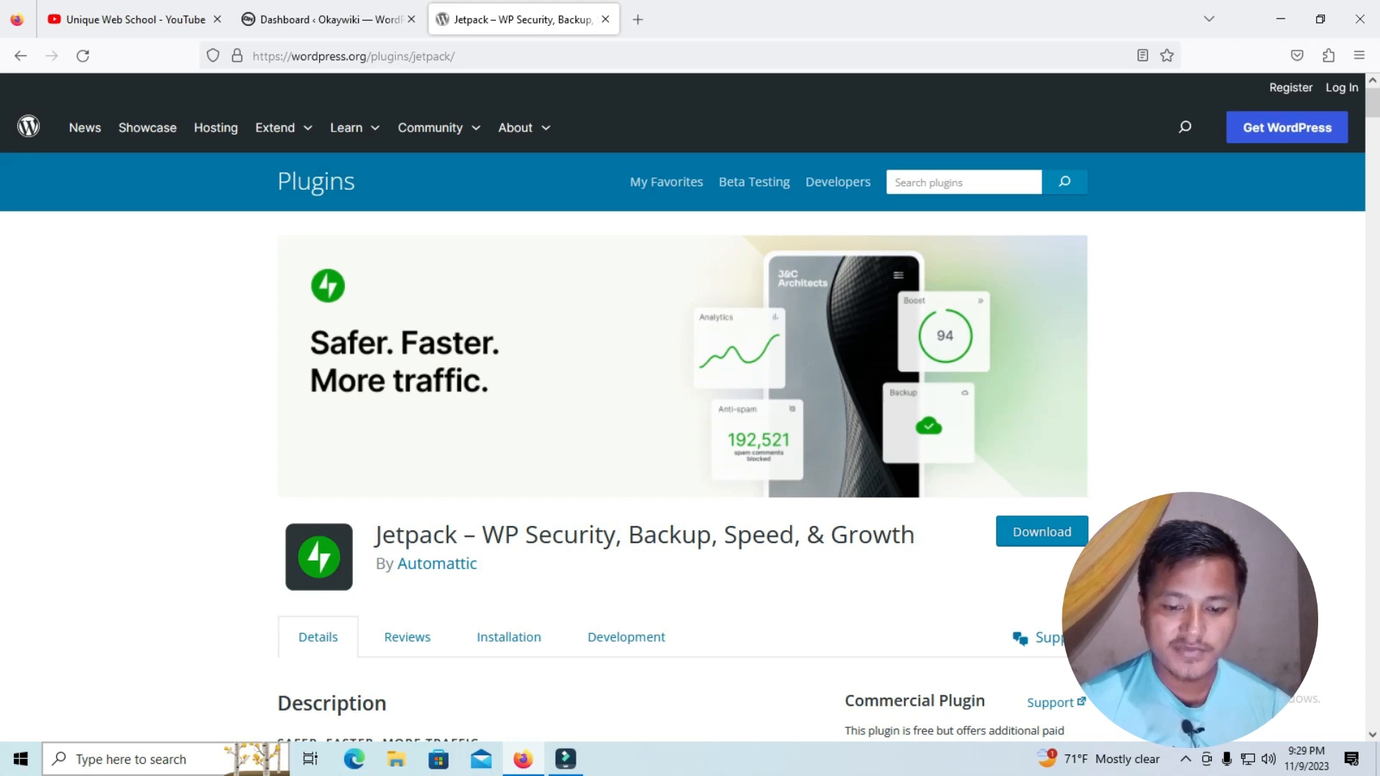
{"action": "left_click_drag", "start_coordinate": [475, 536], "coordinate": [696, 537]}
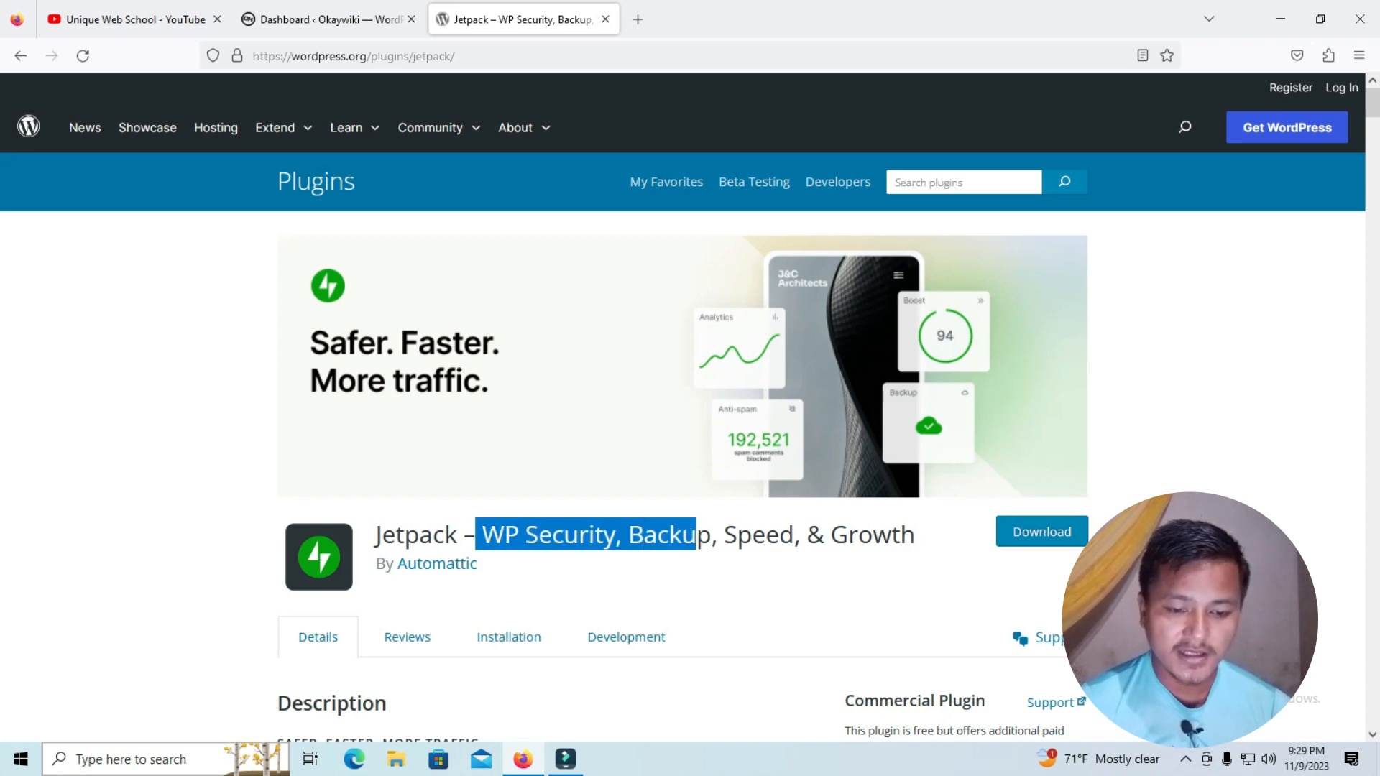
{"action": "left_click", "coordinate": [695, 536]}
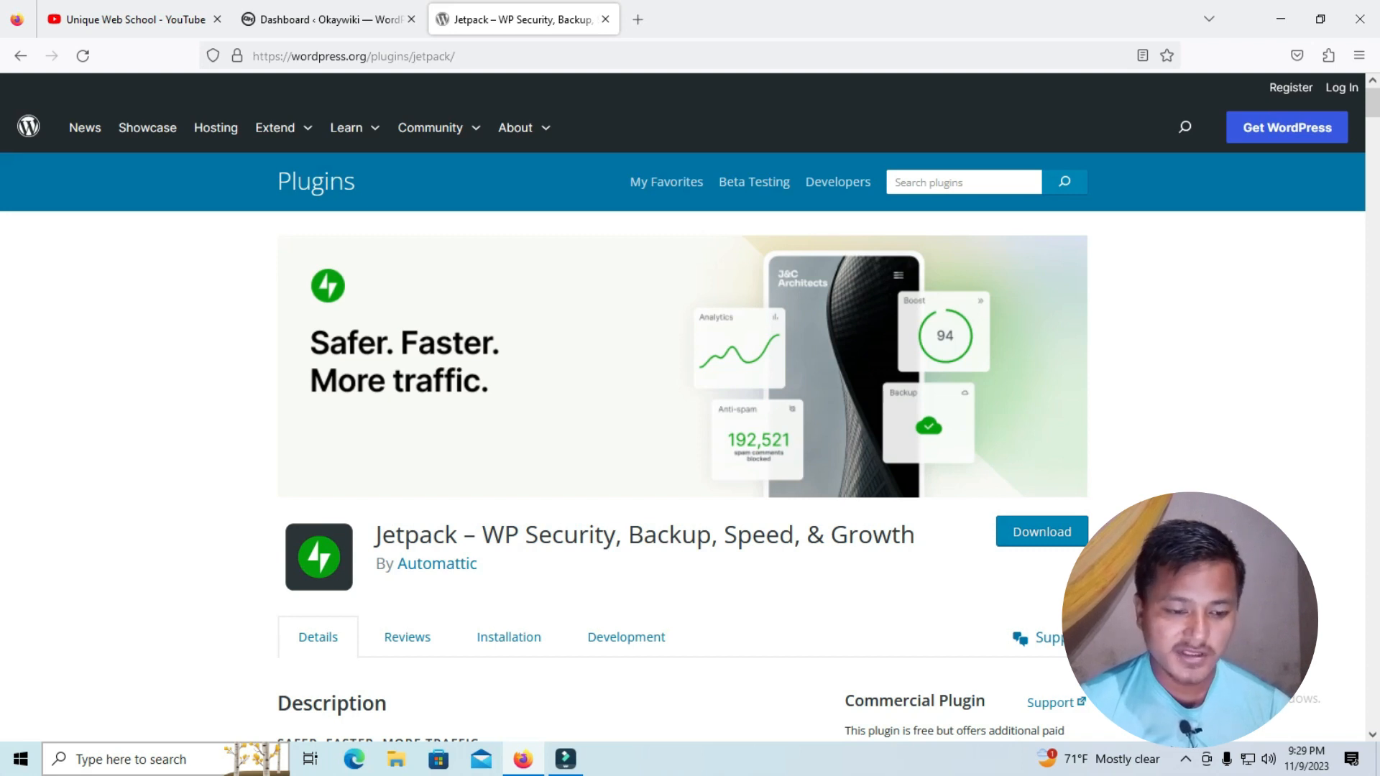
{"action": "scroll", "coordinate": [683, 431], "scroll_direction": "down", "scroll_amount": 3}
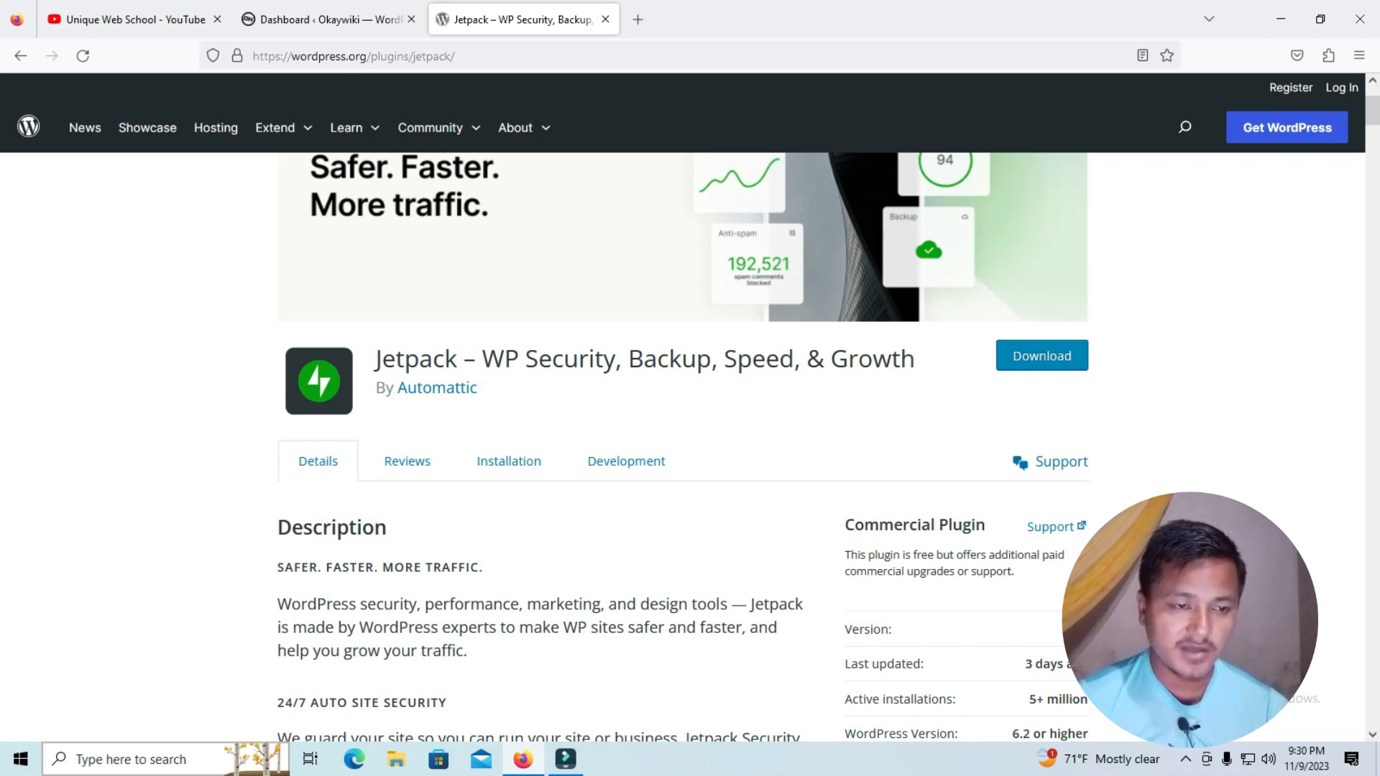
Open the Okaywiki site's page for adding plugins and locate Jetpack among the popular plugins
{"action": "left_click", "coordinate": [330, 20]}
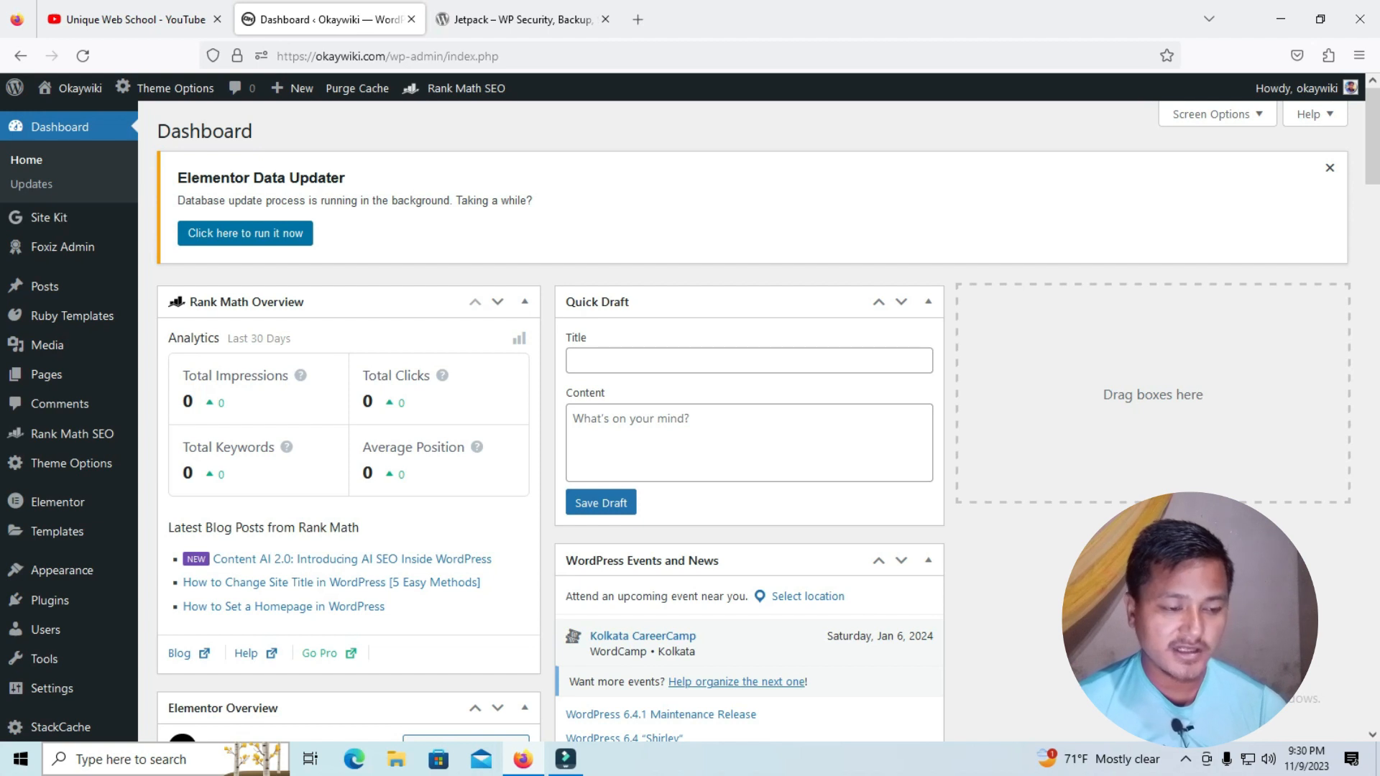
{"action": "mouse_move", "coordinate": [51, 600]}
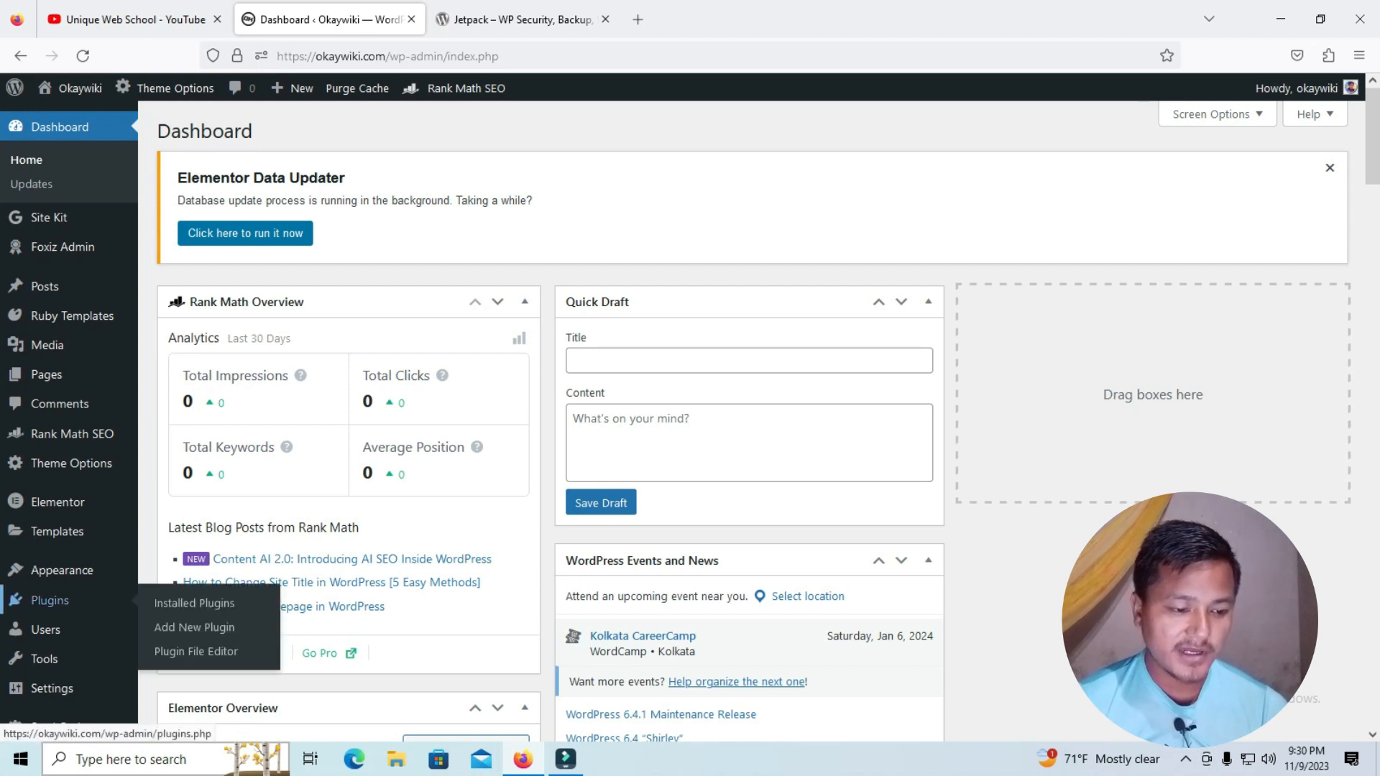
{"action": "left_click", "coordinate": [194, 627]}
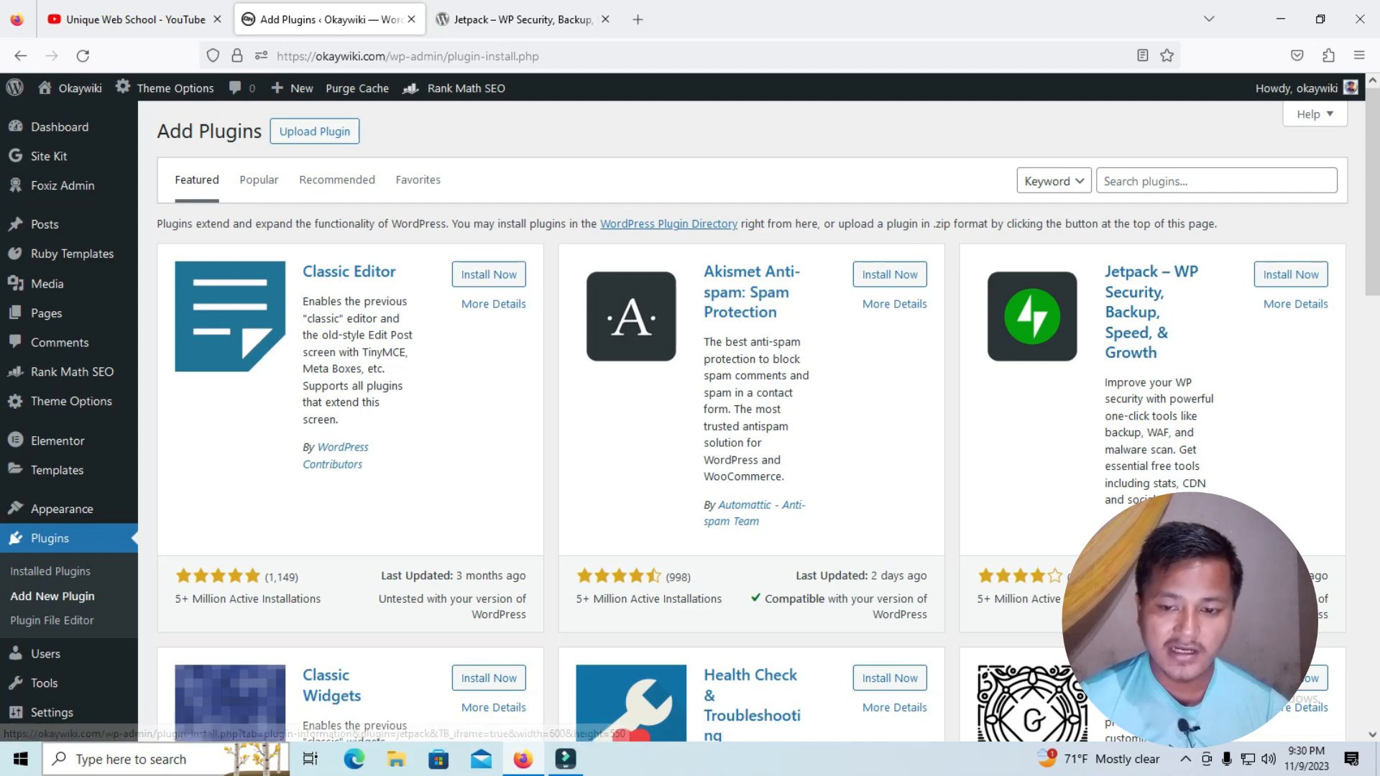
{"action": "left_click", "coordinate": [259, 180]}
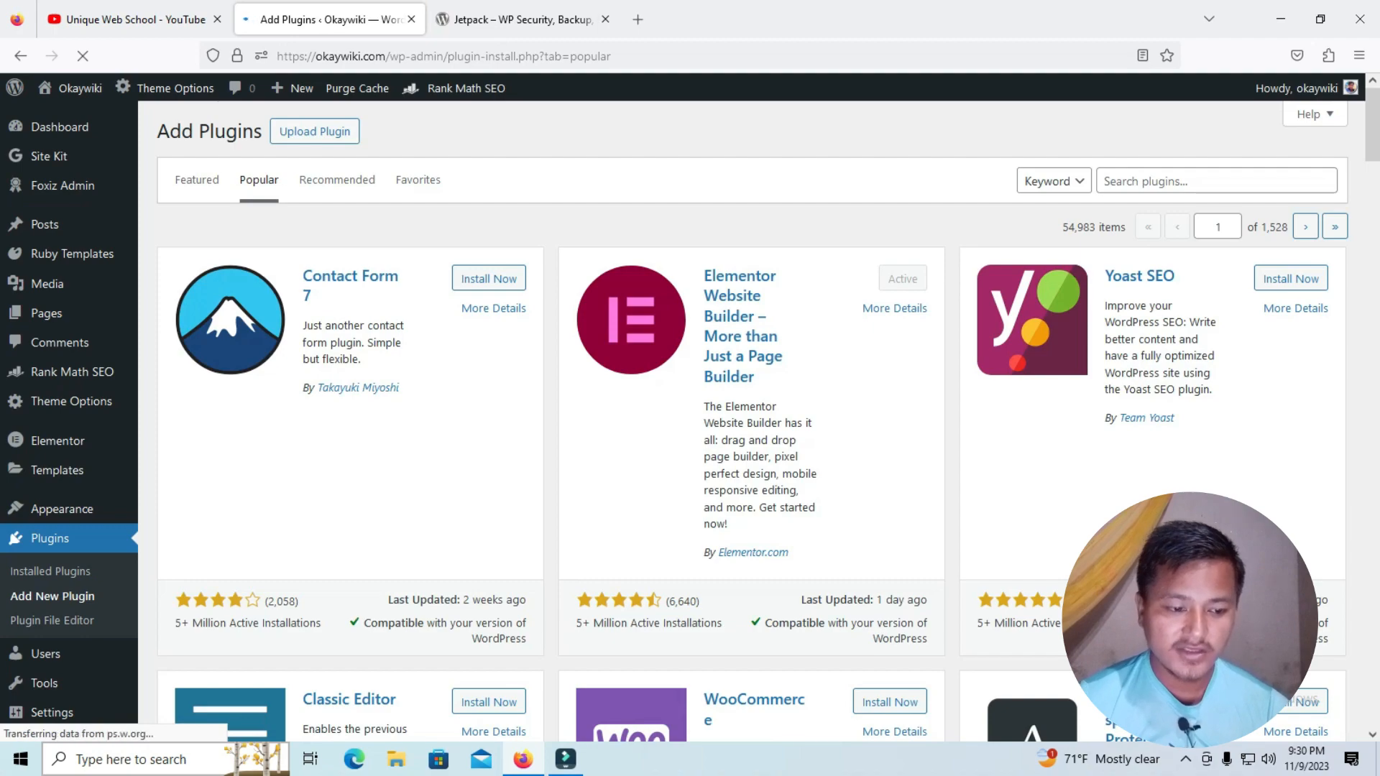
{"action": "scroll", "coordinate": [751, 420], "scroll_direction": "down", "scroll_amount": 8}
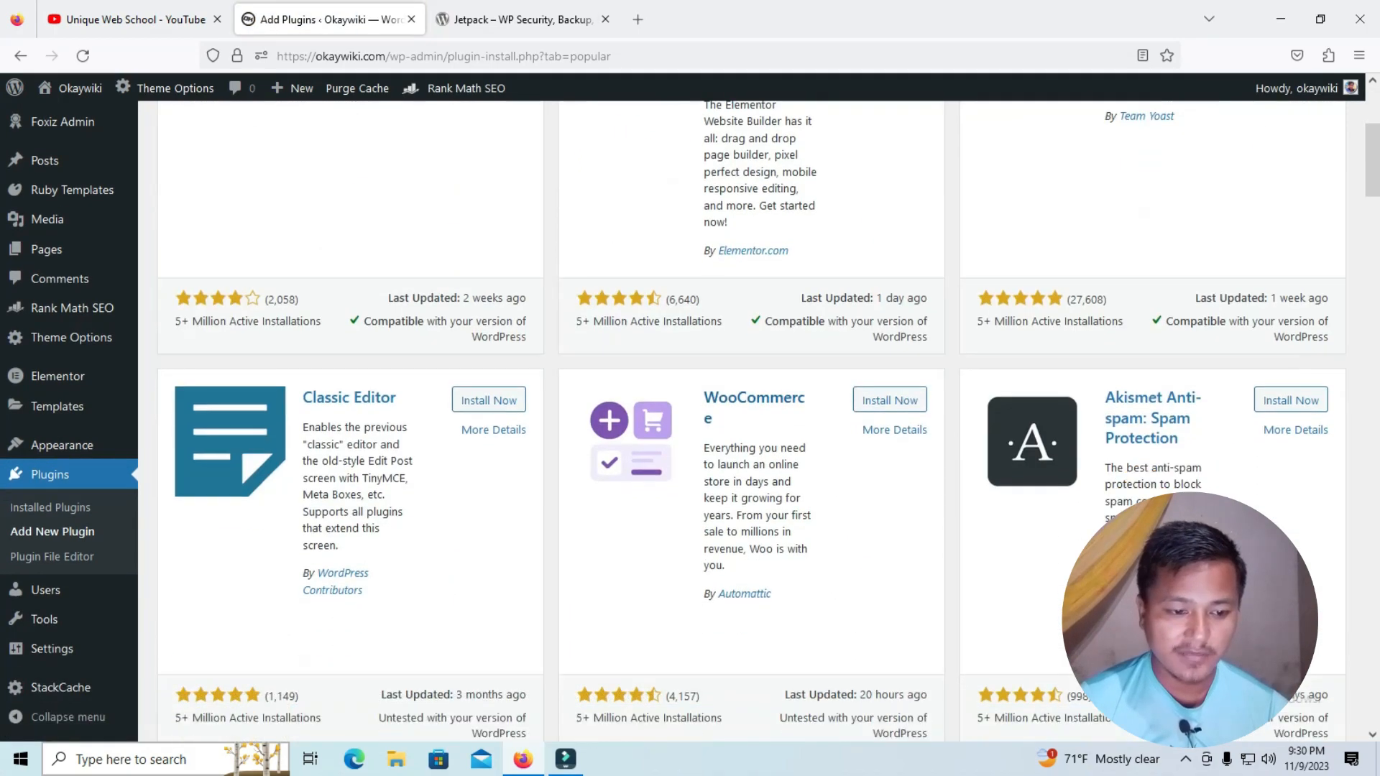
{"action": "scroll", "coordinate": [751, 420], "scroll_direction": "up", "scroll_amount": 3}
{"action": "scroll", "coordinate": [751, 420], "scroll_direction": "down", "scroll_amount": 7}
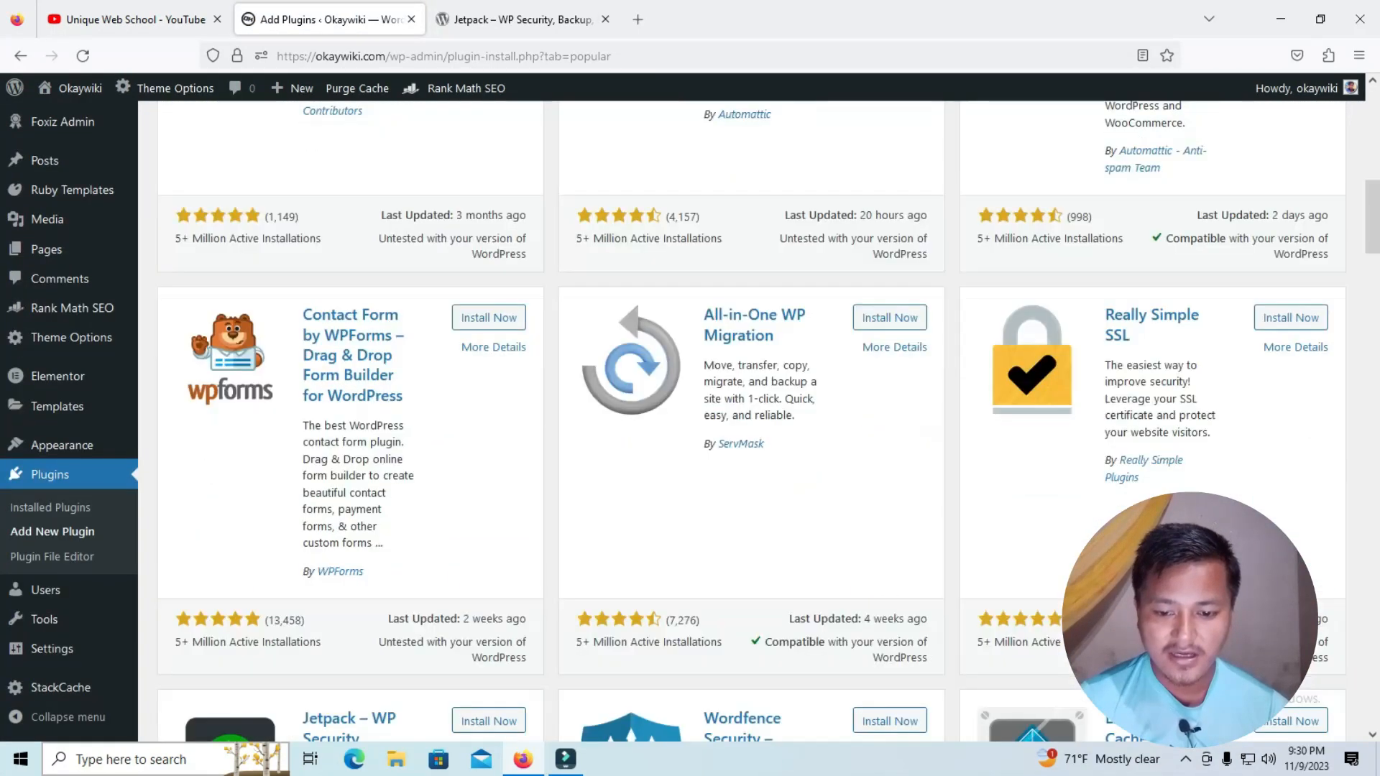
{"action": "scroll", "coordinate": [751, 420], "scroll_direction": "down", "scroll_amount": 4}
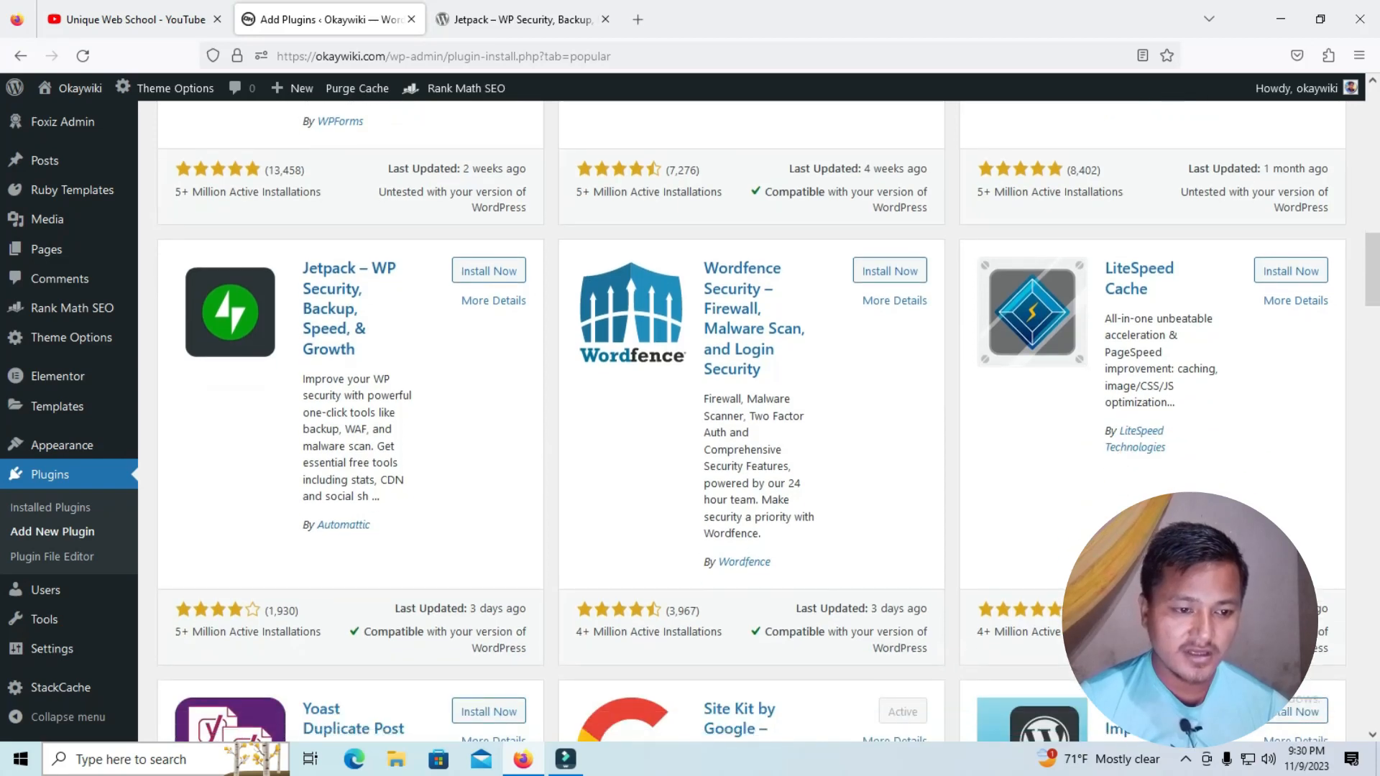
{"action": "scroll", "coordinate": [751, 420], "scroll_direction": "down", "scroll_amount": 1}
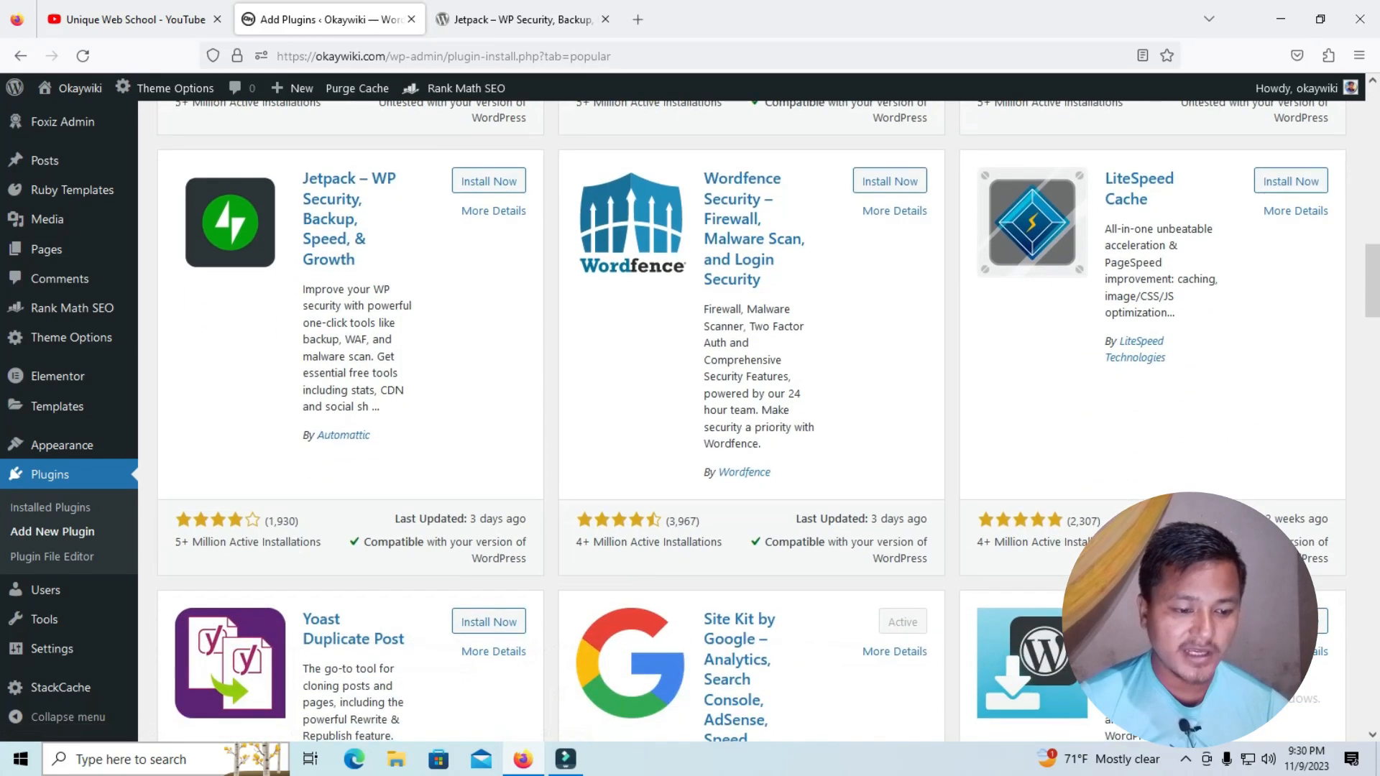
{"action": "scroll", "coordinate": [751, 420], "scroll_direction": "down", "scroll_amount": 1}
{"action": "scroll", "coordinate": [751, 420], "scroll_direction": "up", "scroll_amount": 1}
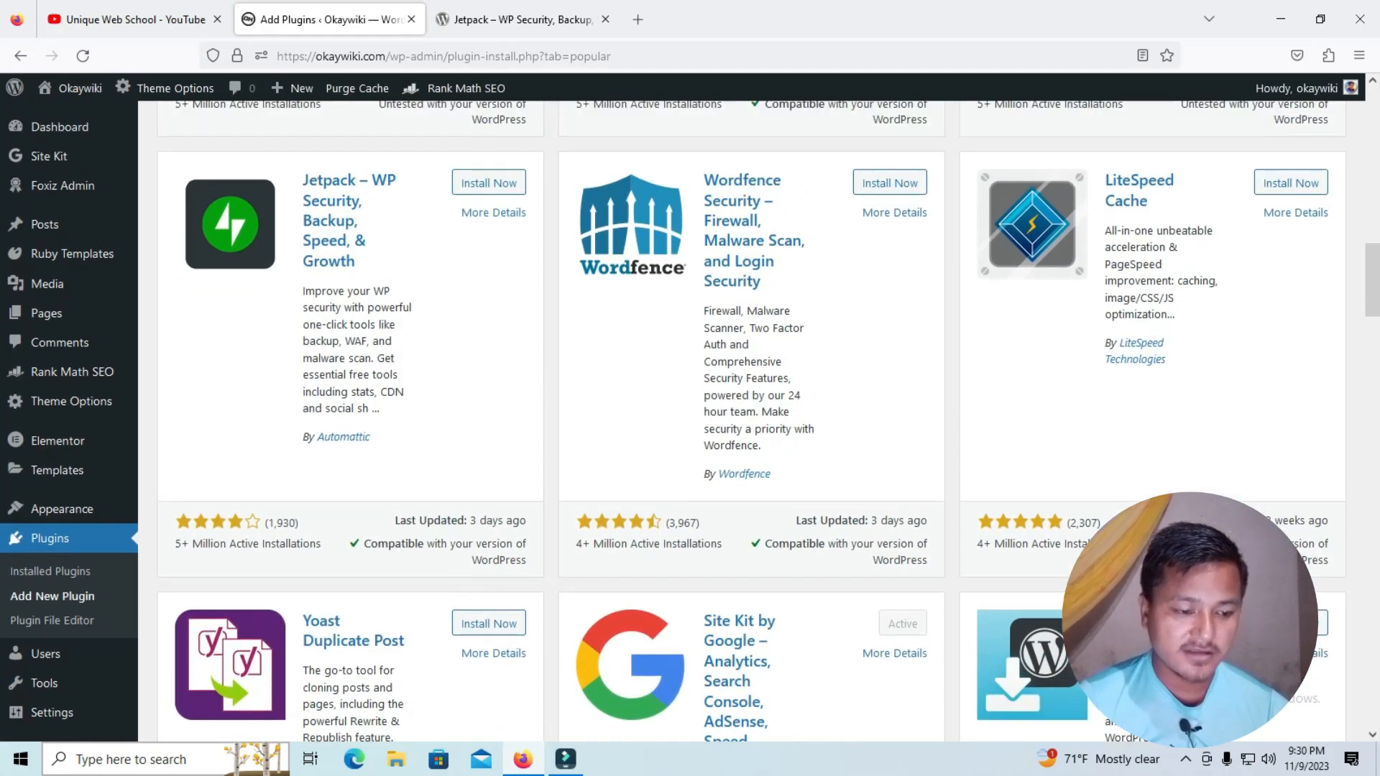
Install and activate the Jetpack – WP Security, Backup, Speed, & Growth plugin
{"action": "left_click_drag", "start_coordinate": [176, 544], "coordinate": [259, 544]}
{"action": "double_click", "coordinate": [291, 544]}
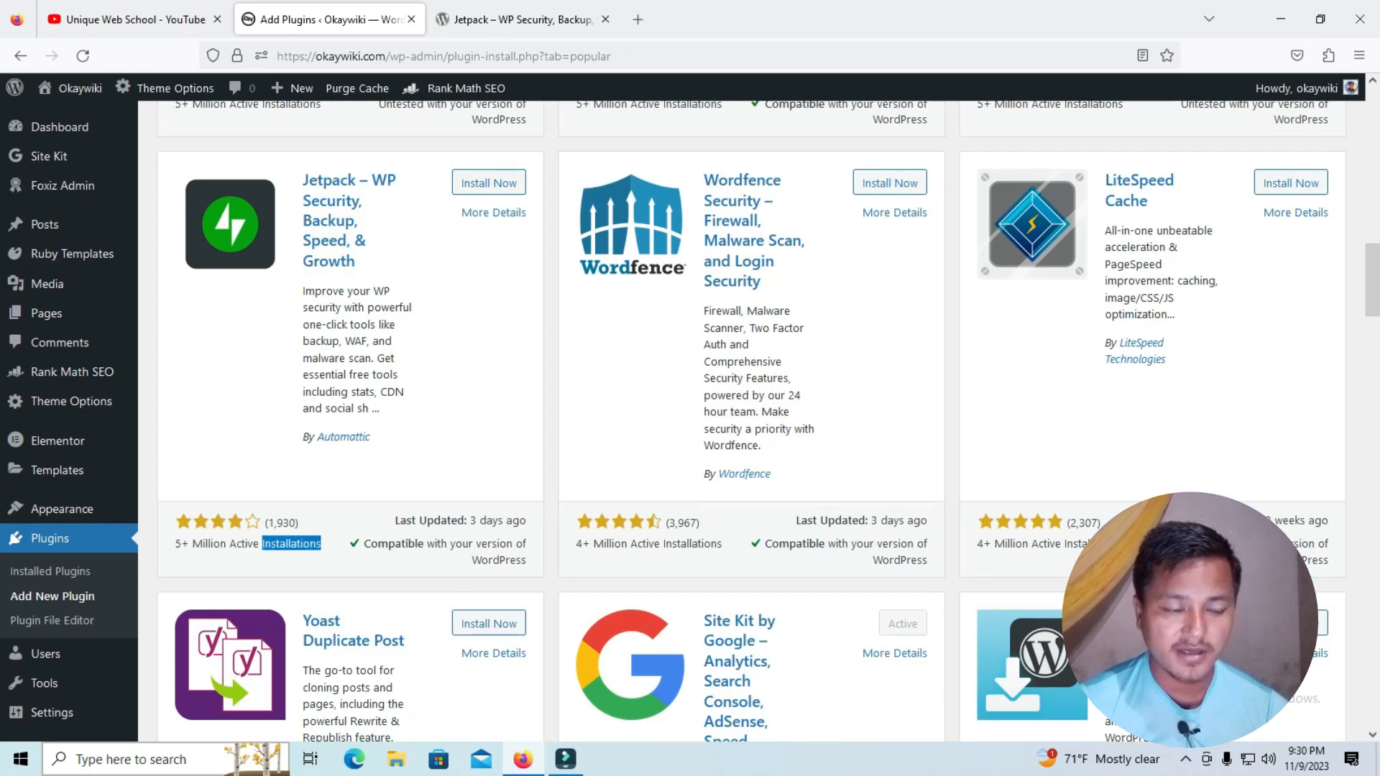
{"action": "left_click", "coordinate": [291, 544]}
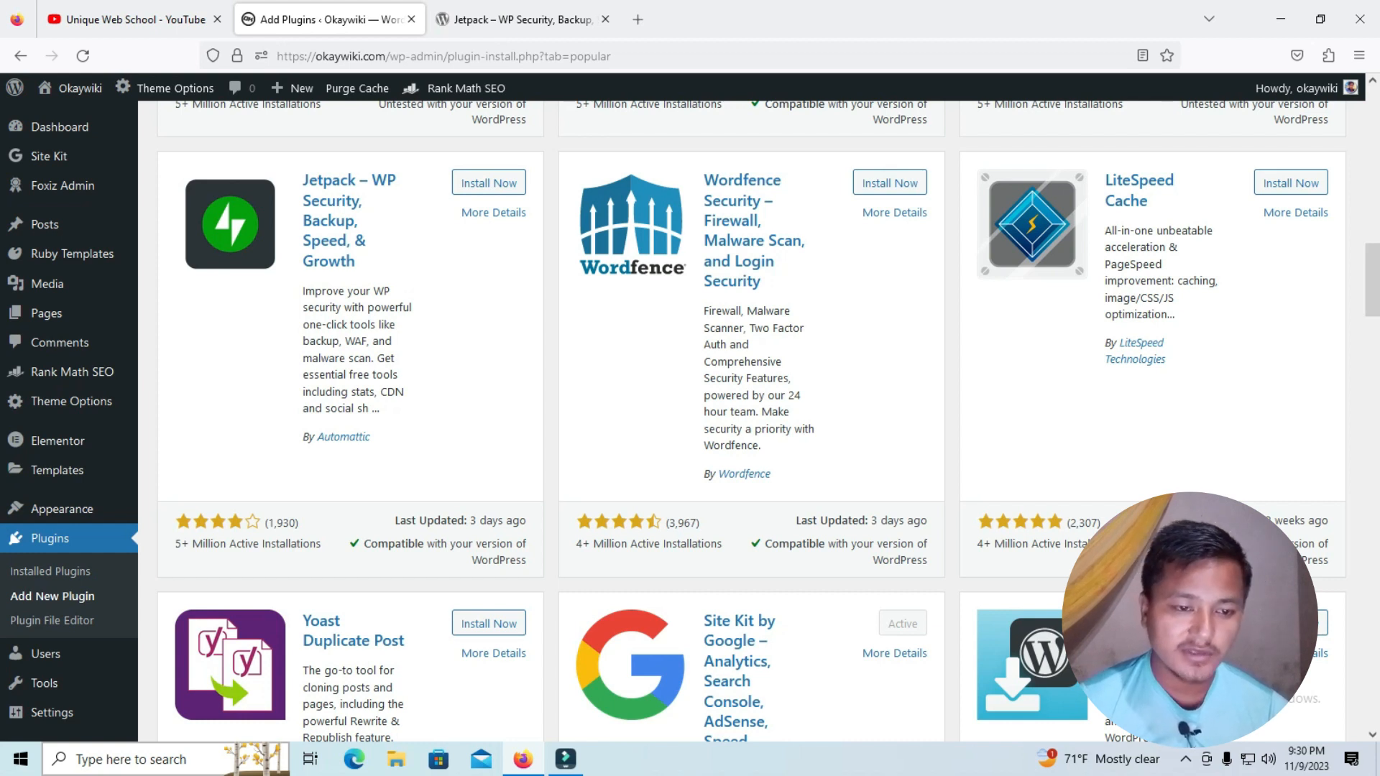
{"action": "left_click", "coordinate": [489, 182]}
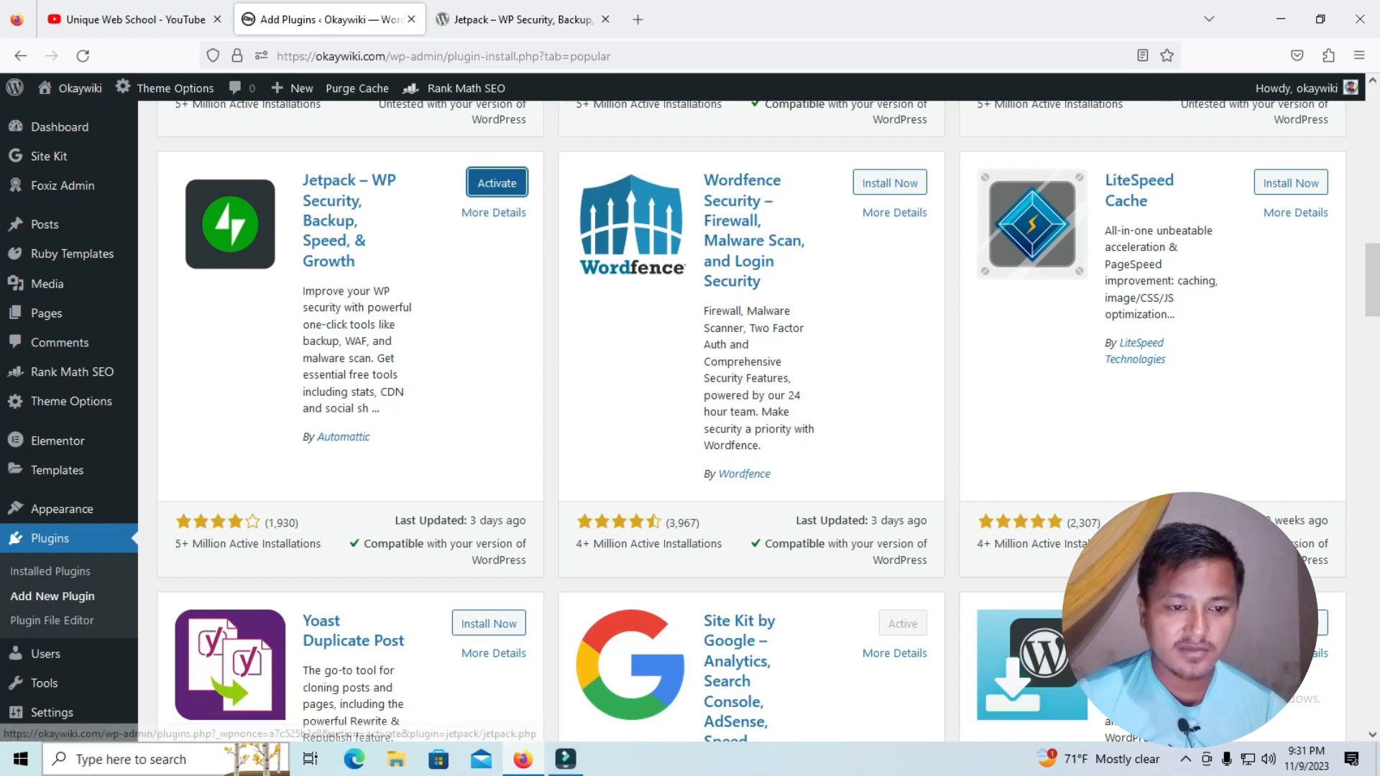
{"action": "left_click", "coordinate": [497, 184]}
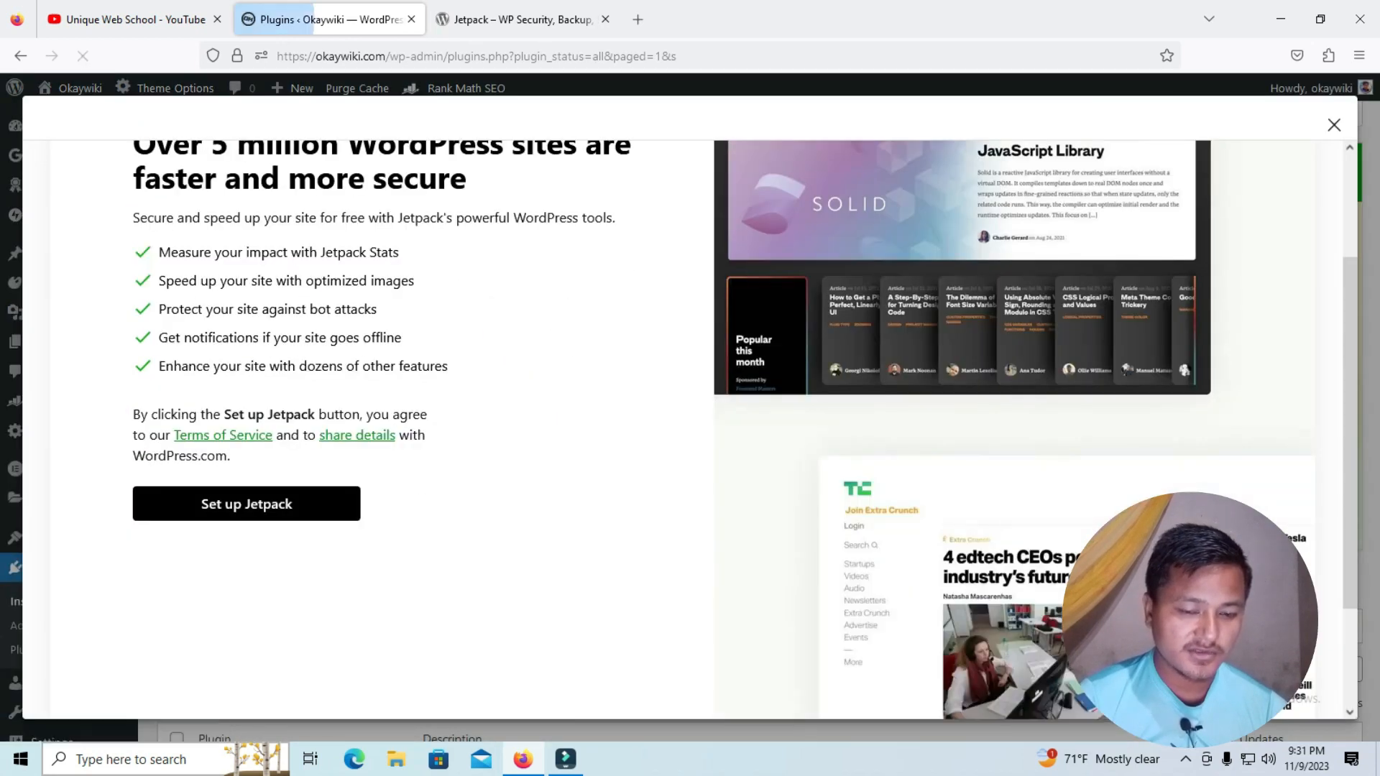
Dismiss the Jetpack setup dialog and banner, and view the product list on the My Jetpack page
{"action": "key", "text": "Escape"}
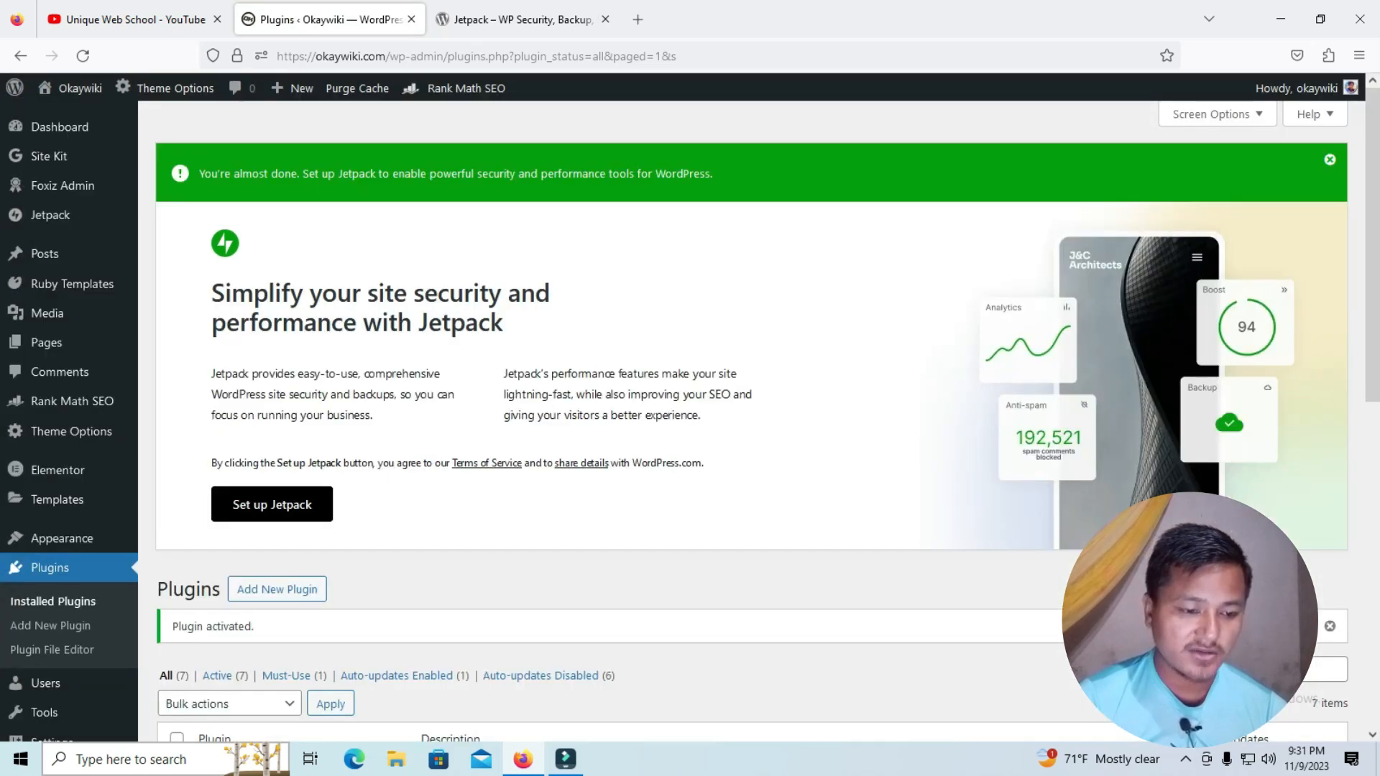
{"action": "left_click", "coordinate": [1330, 160]}
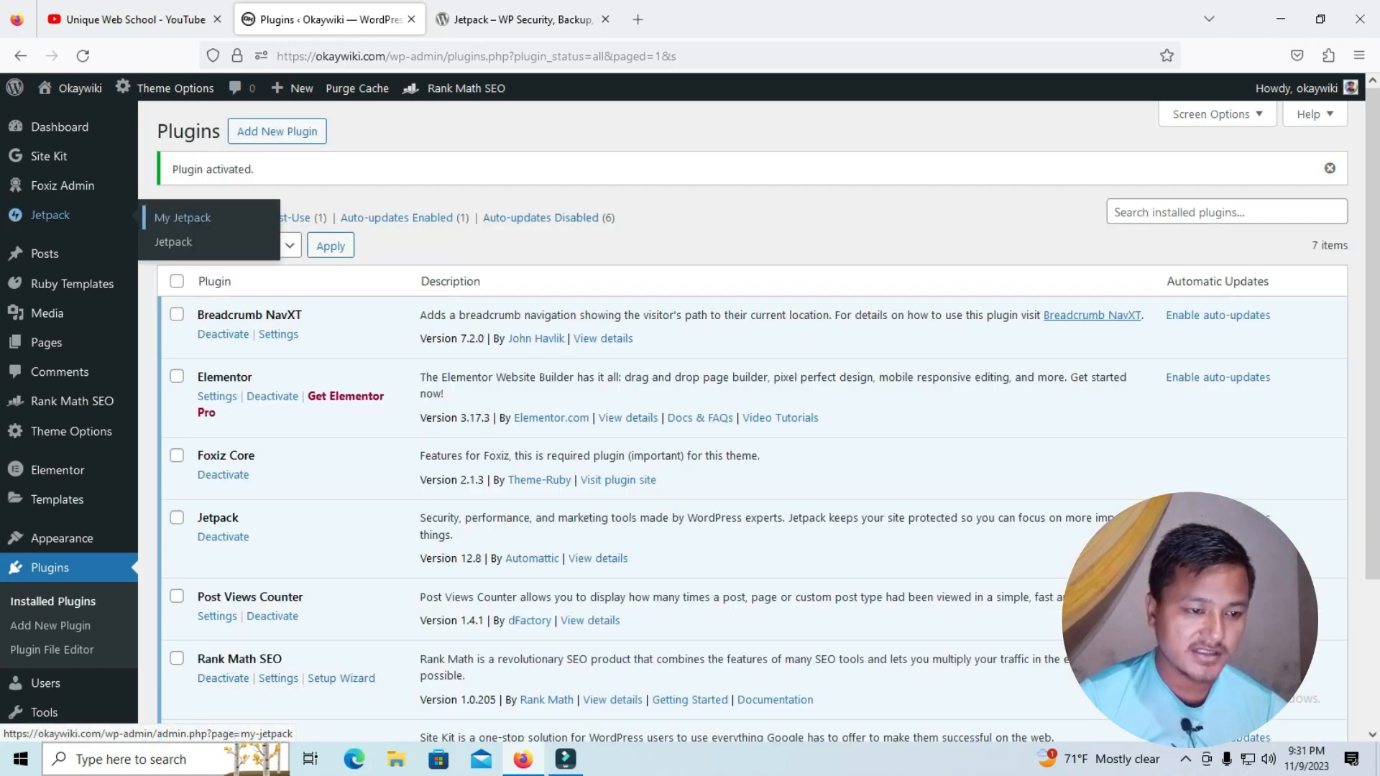
{"action": "left_click", "coordinate": [50, 215]}
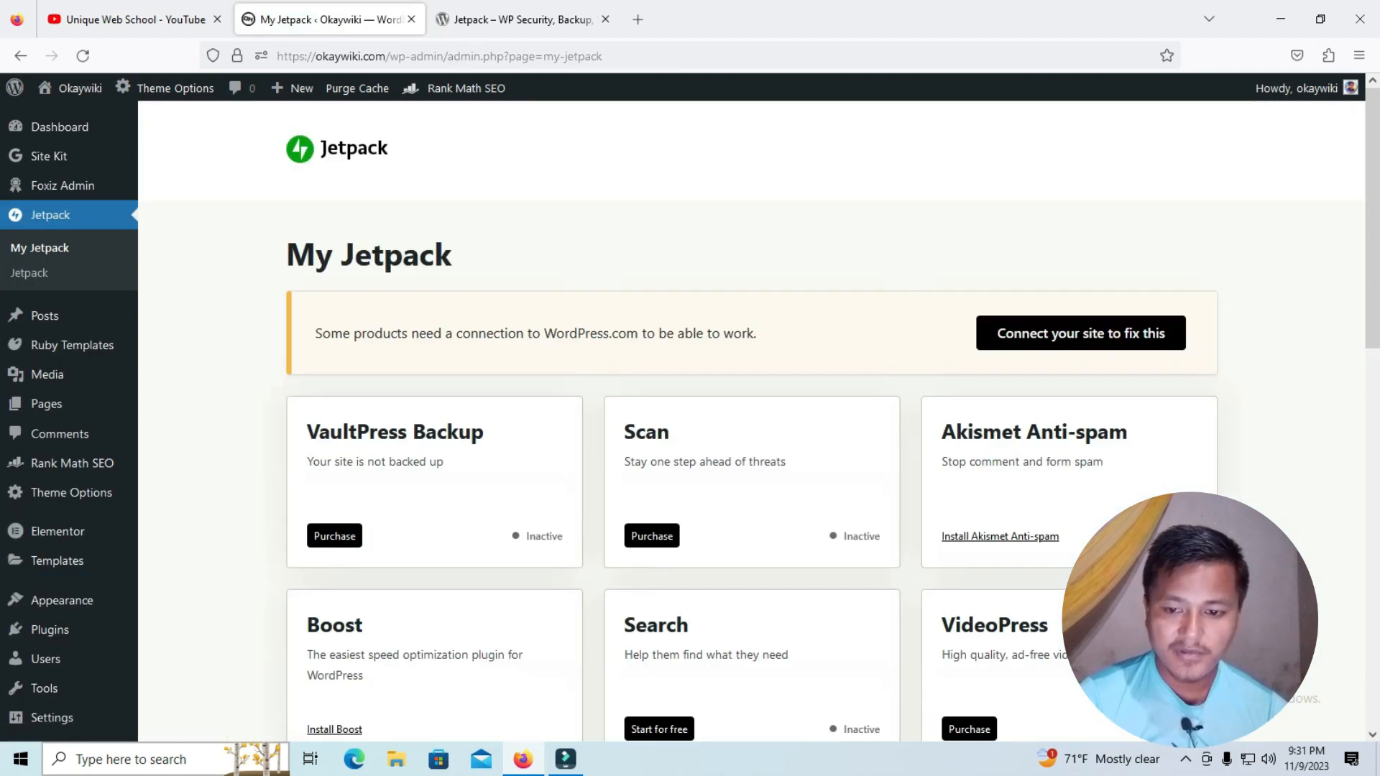
{"action": "scroll", "coordinate": [751, 414], "scroll_direction": "down", "scroll_amount": 10}
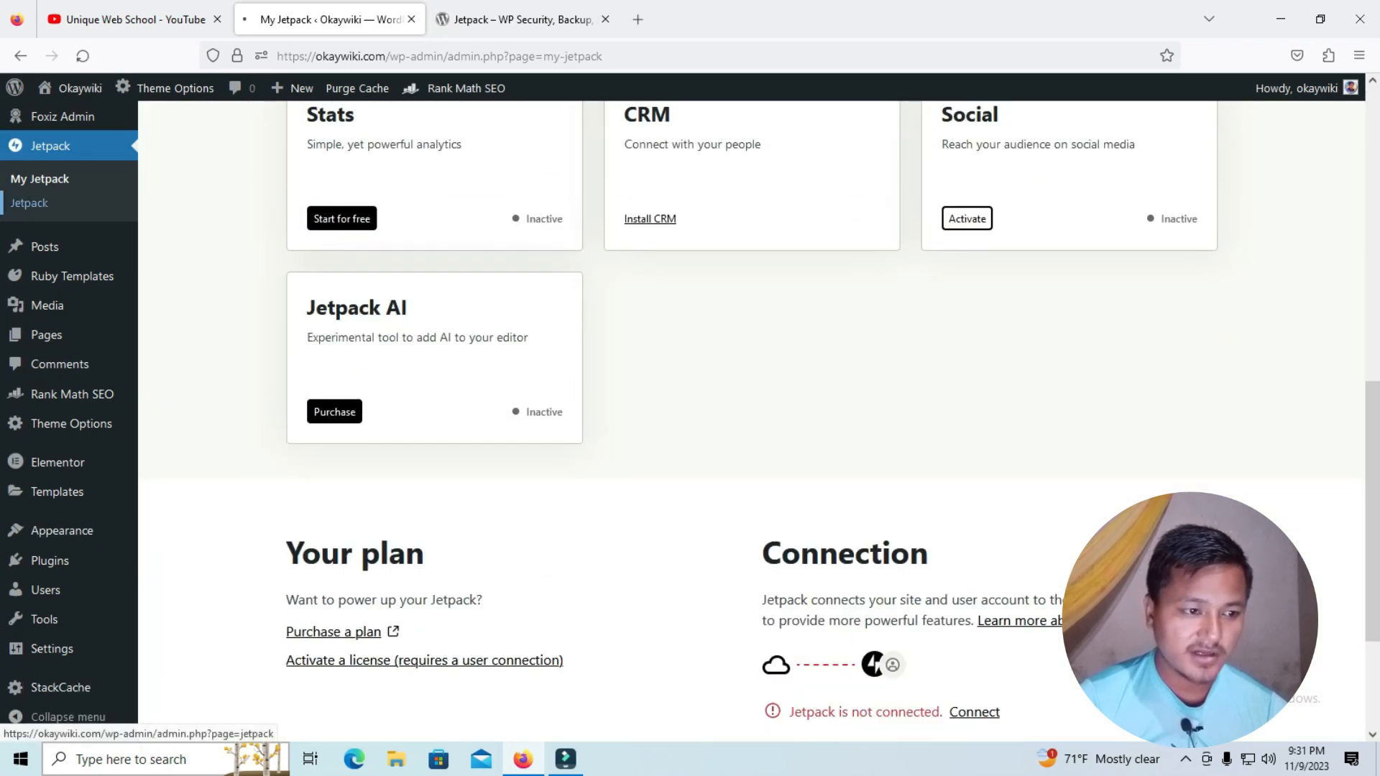
Open the plugin's main Jetpack page and start the Jetpack setup
{"action": "left_click", "coordinate": [28, 203]}
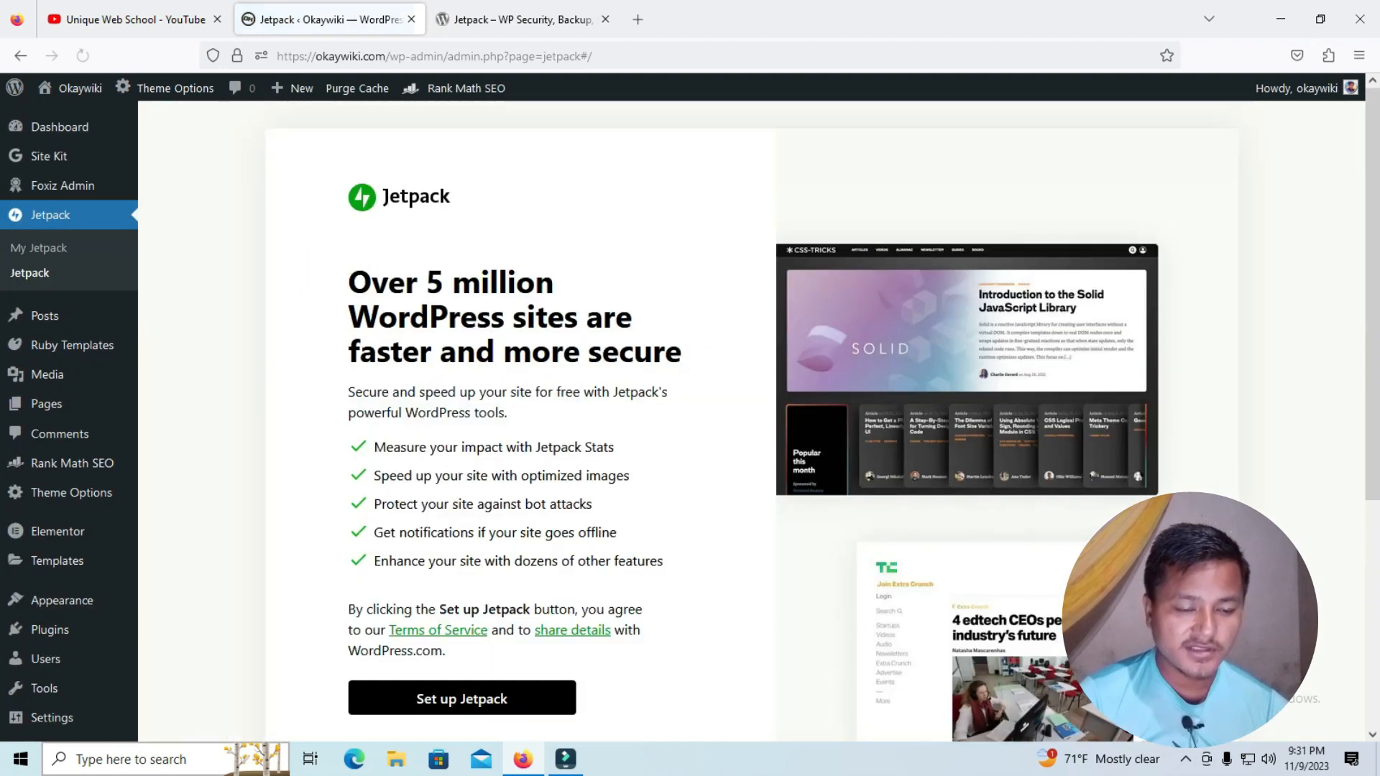
{"action": "scroll", "coordinate": [689, 417], "scroll_direction": "down", "scroll_amount": 3}
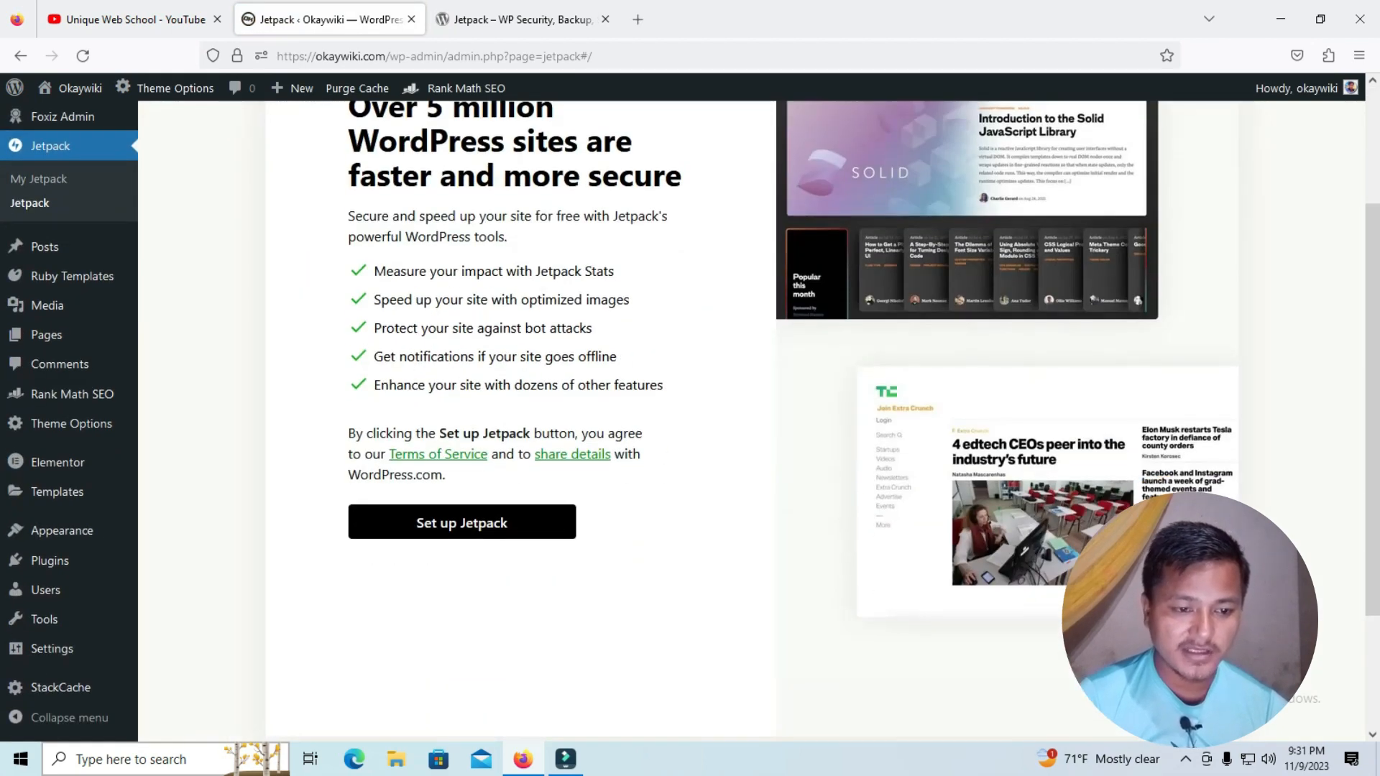
{"action": "scroll", "coordinate": [462, 522], "scroll_direction": "up", "scroll_amount": 3}
{"action": "scroll", "coordinate": [462, 522], "scroll_direction": "down", "scroll_amount": 3}
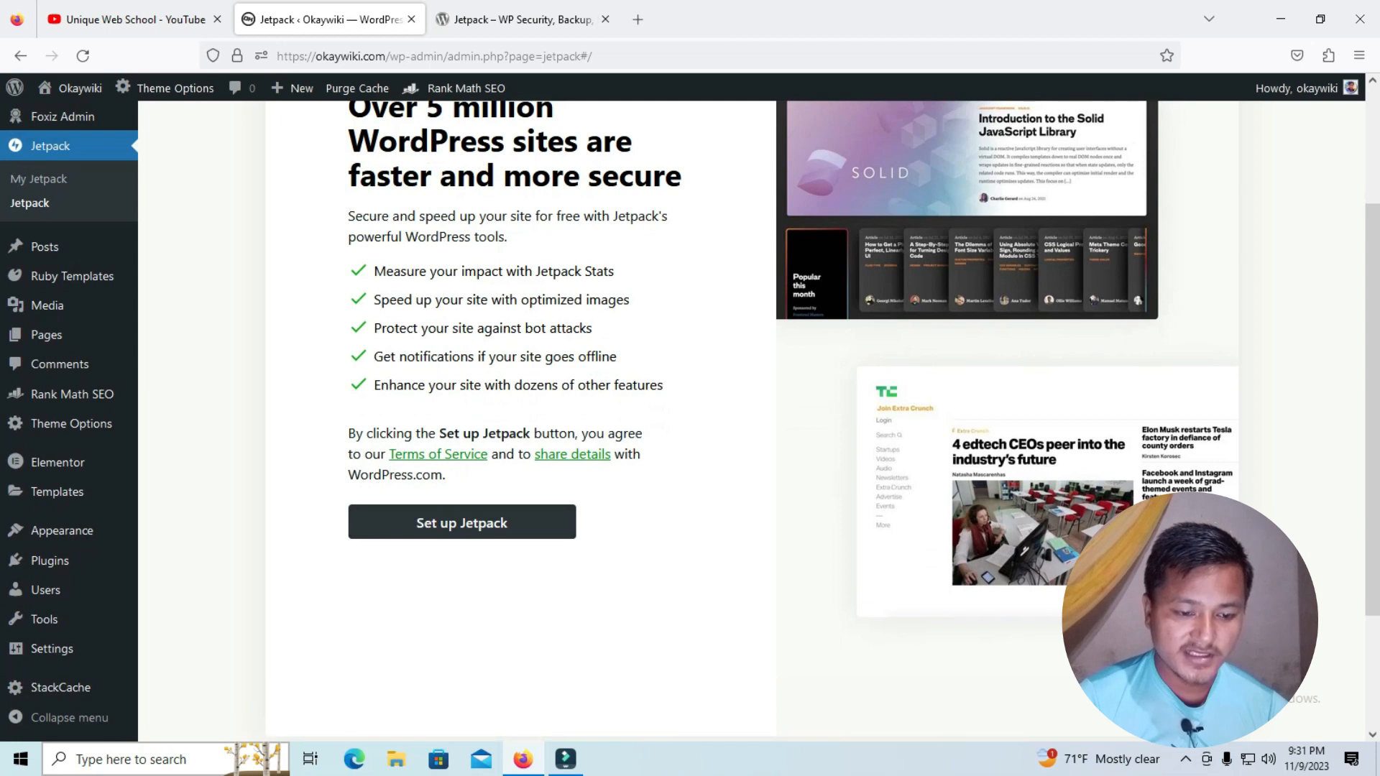
{"action": "left_click", "coordinate": [462, 523]}
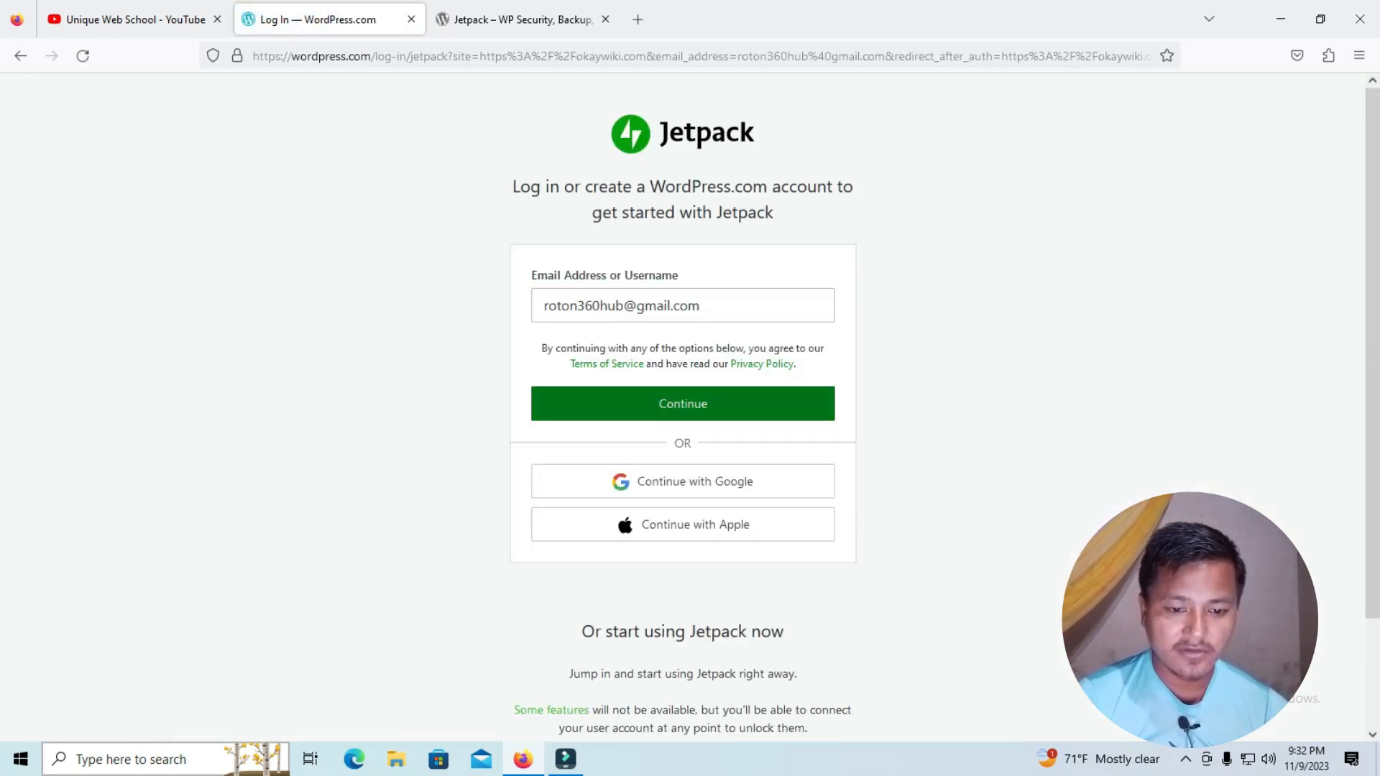
Log in to WordPress.com with the prefilled email address and the account password, and save the login in the browser
{"action": "left_click", "coordinate": [682, 404]}
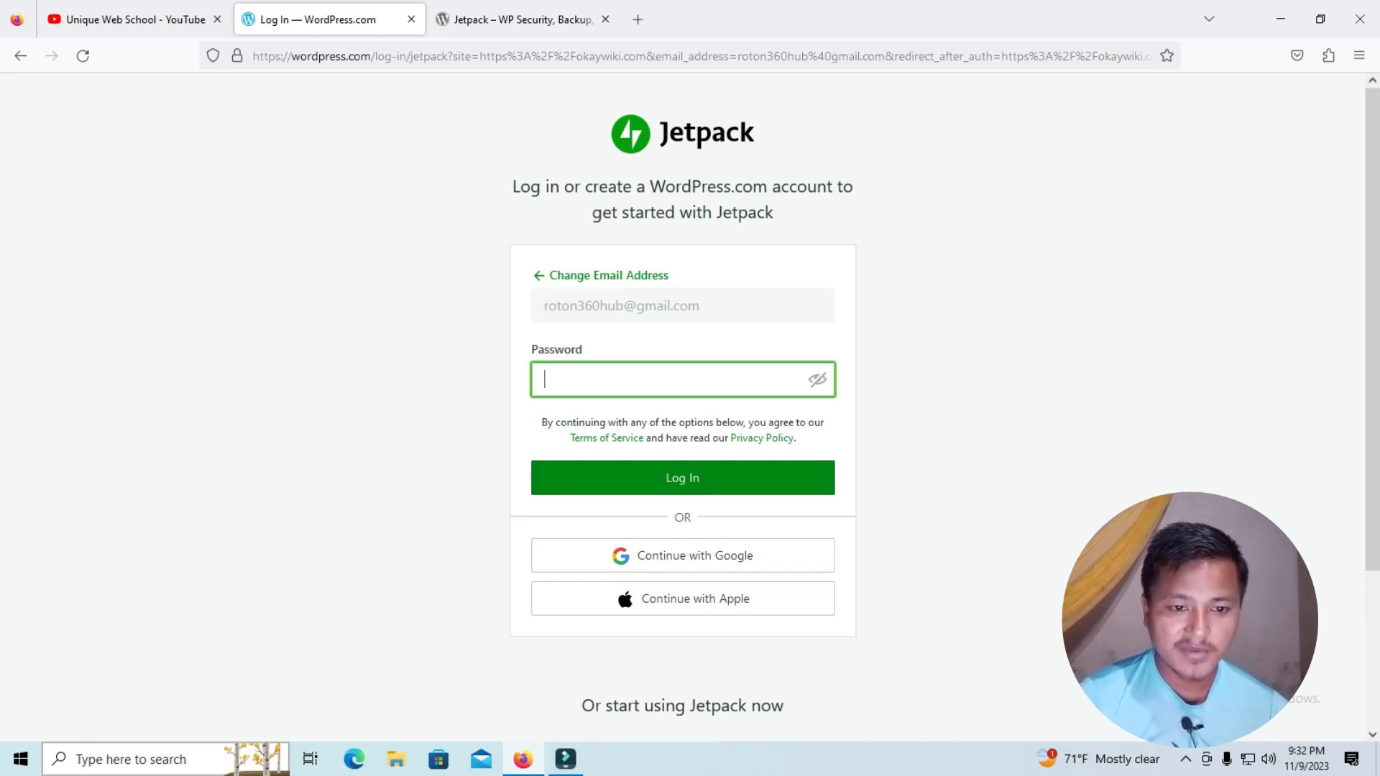
{"action": "scroll", "coordinate": [683, 402], "scroll_direction": "down", "scroll_amount": 3}
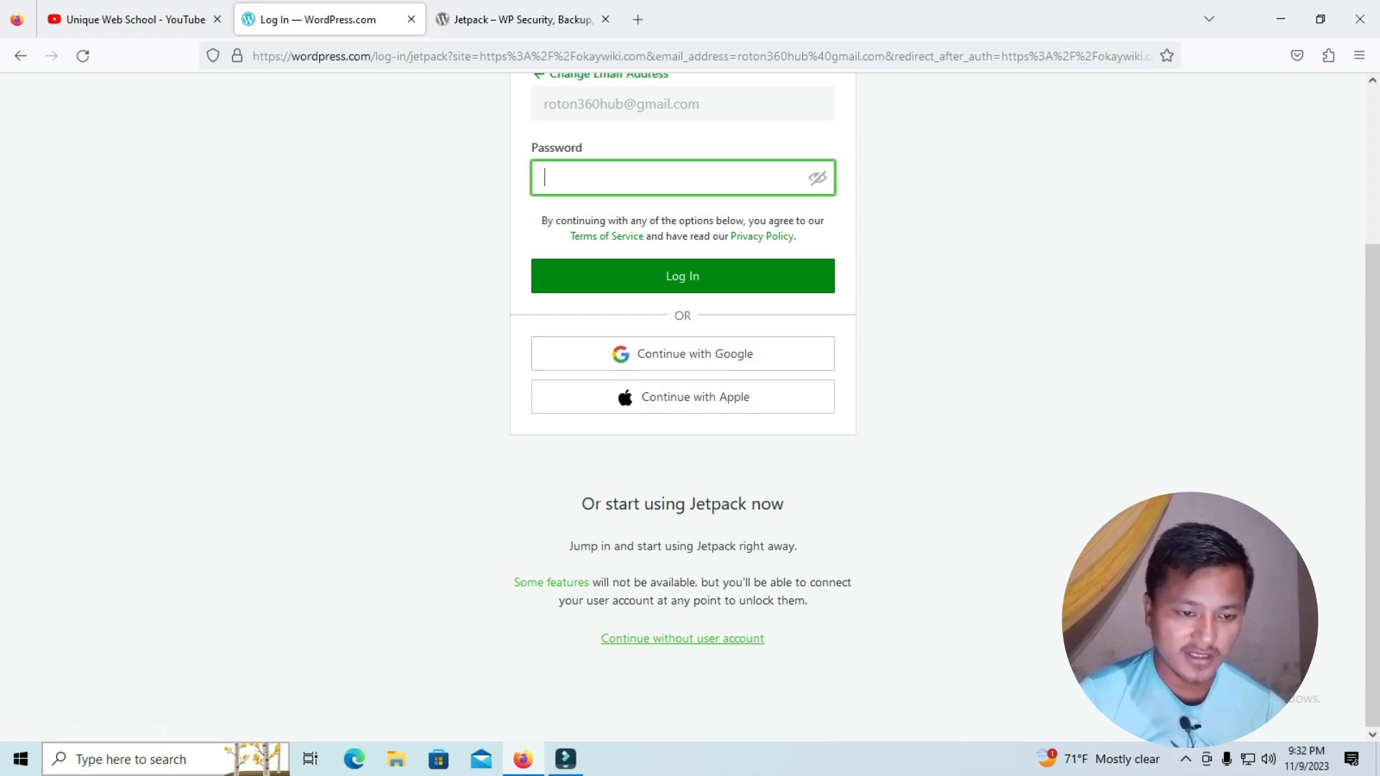
{"action": "type", "text": "*****"}
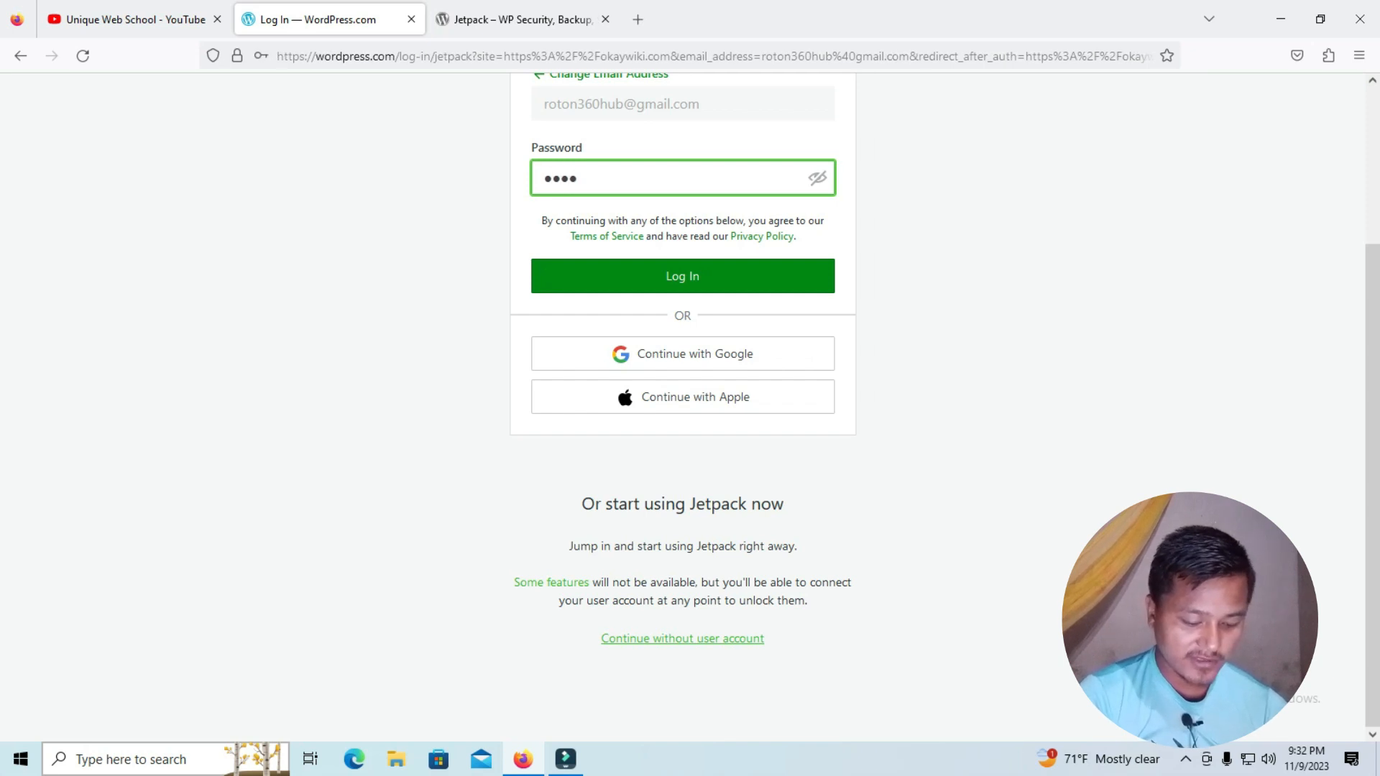
{"action": "type", "text": "****"}
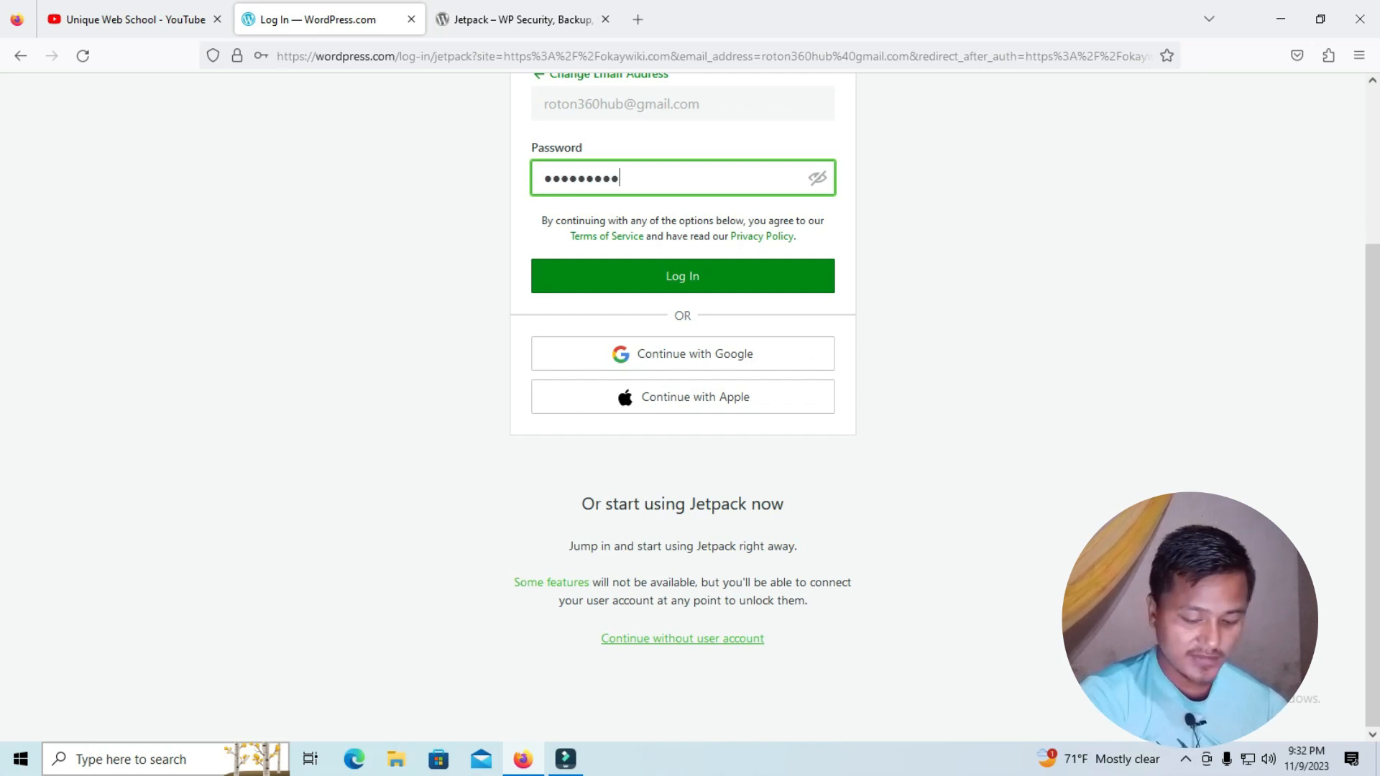
{"action": "key", "text": "Return"}
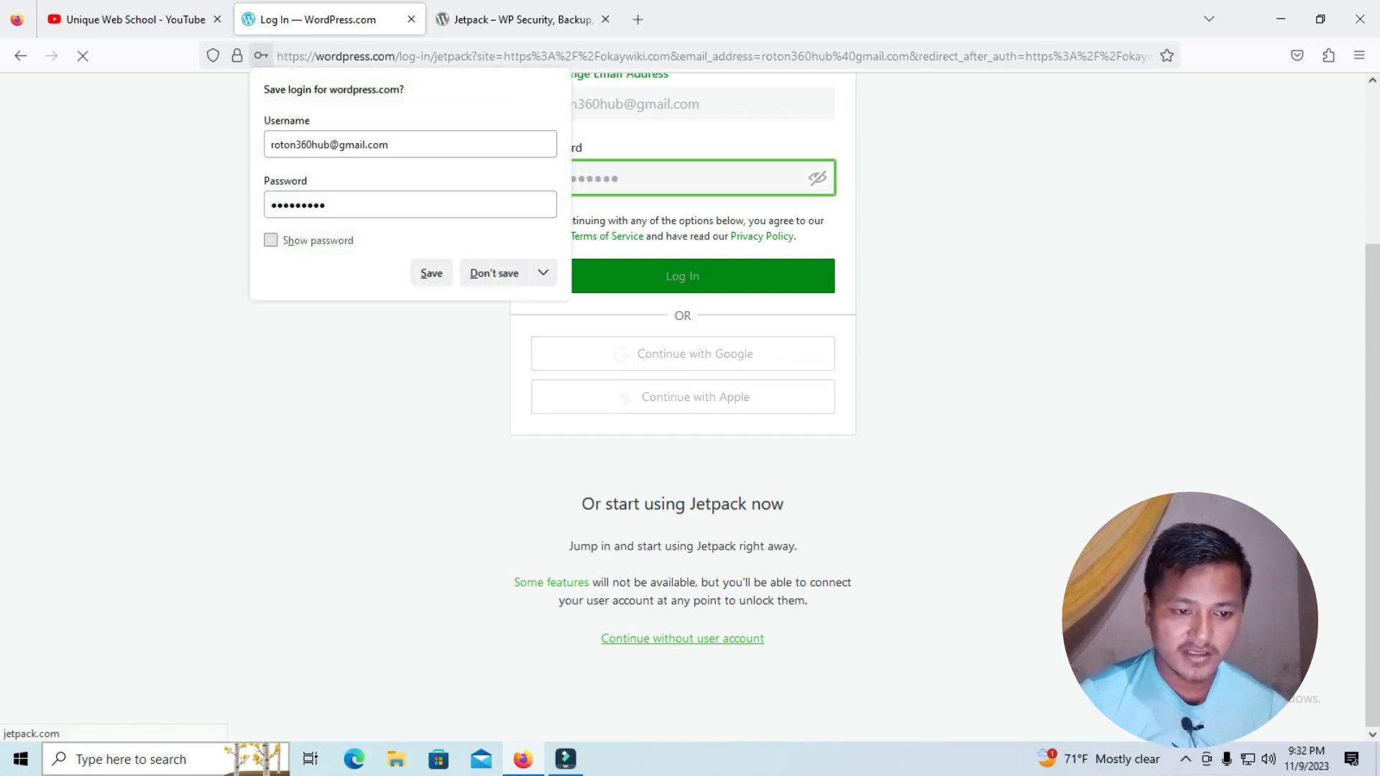
{"action": "left_click", "coordinate": [431, 273]}
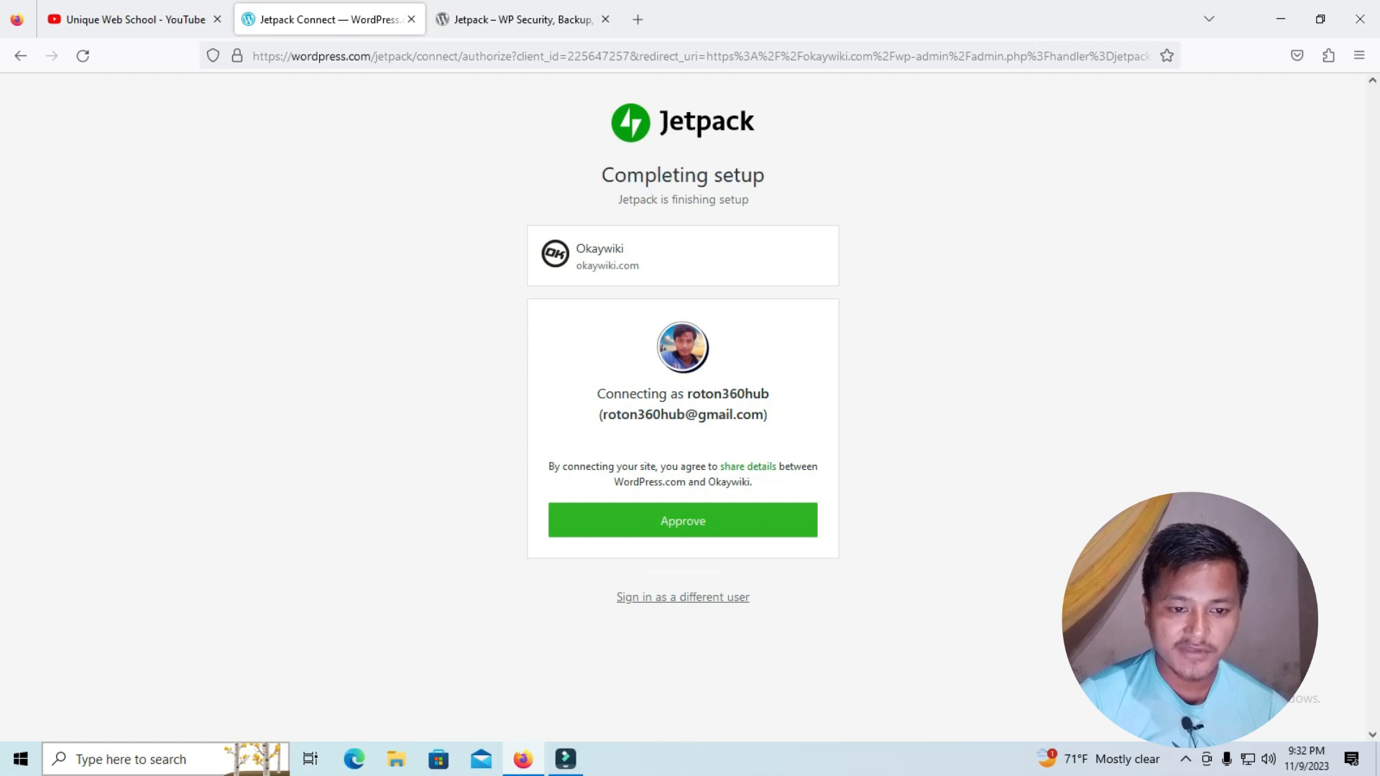
Check the site and account details and approve connecting Okaywiki to the WordPress.com account
{"action": "left_click_drag", "start_coordinate": [576, 249], "coordinate": [641, 266]}
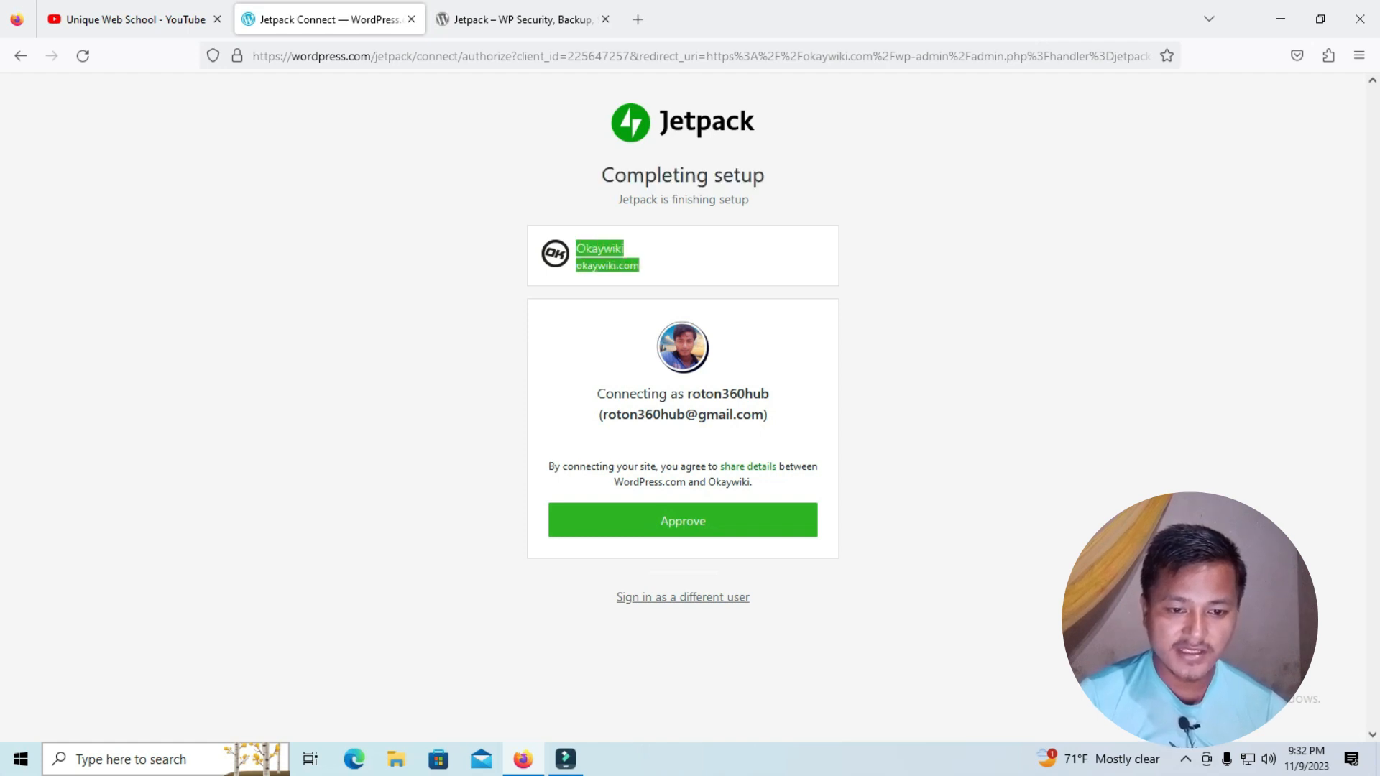
{"action": "left_click", "coordinate": [668, 266]}
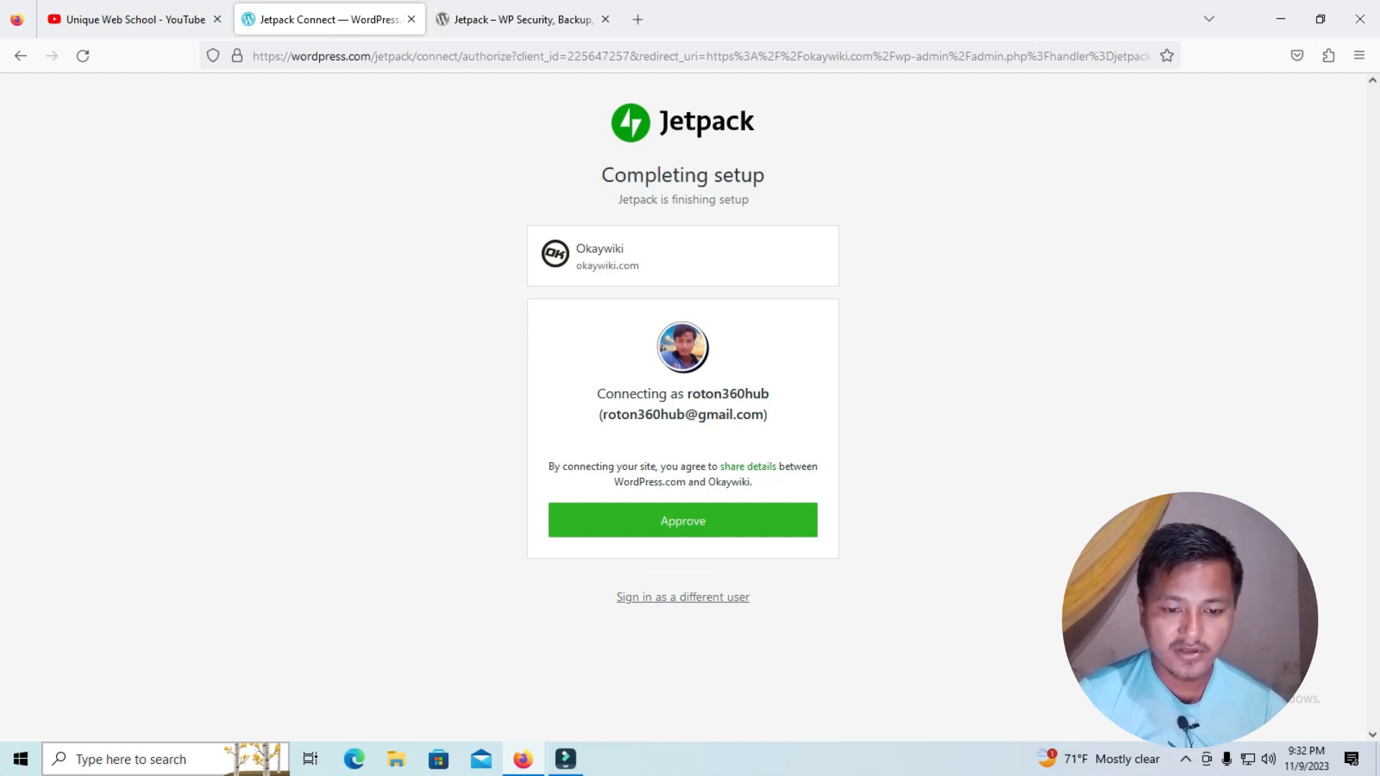
{"action": "left_click_drag", "start_coordinate": [684, 395], "coordinate": [768, 415]}
{"action": "left_click", "coordinate": [780, 417]}
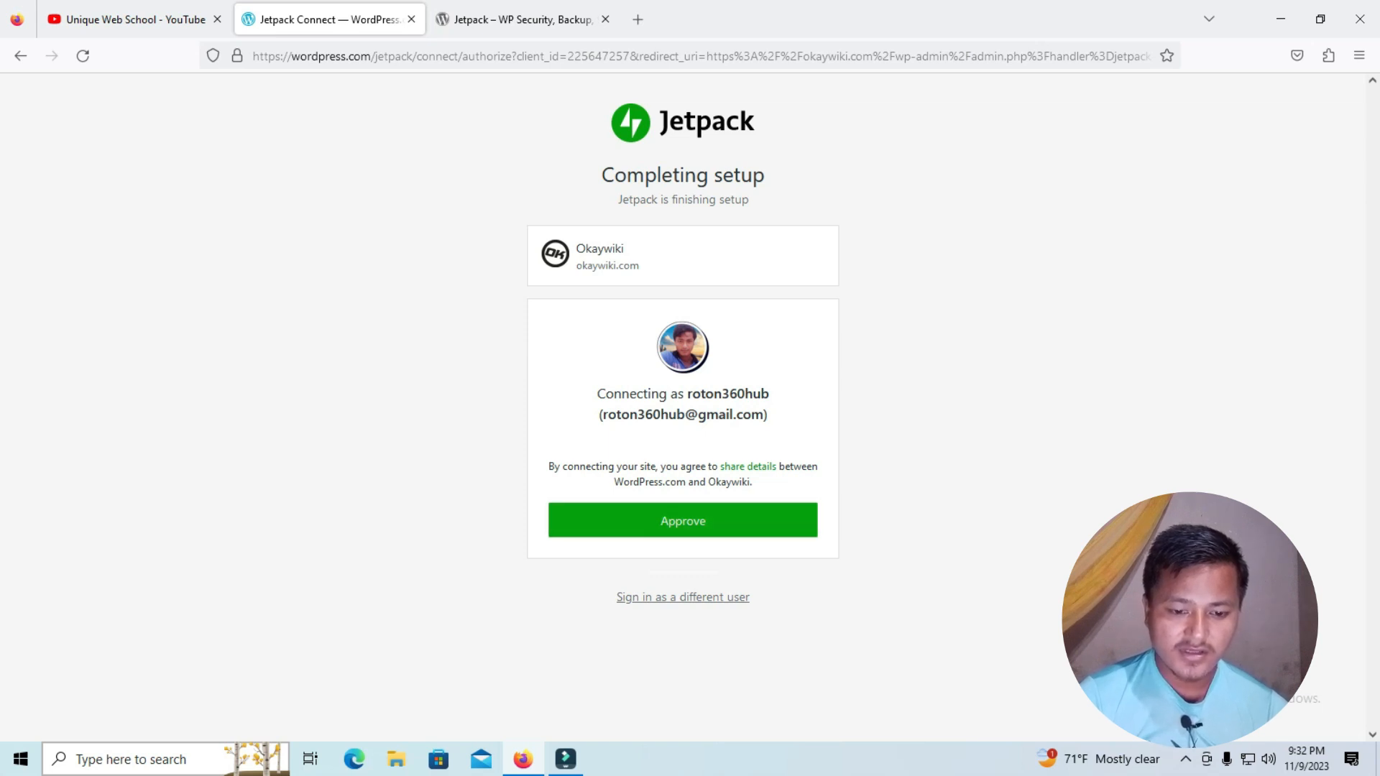
{"action": "left_click", "coordinate": [683, 520]}
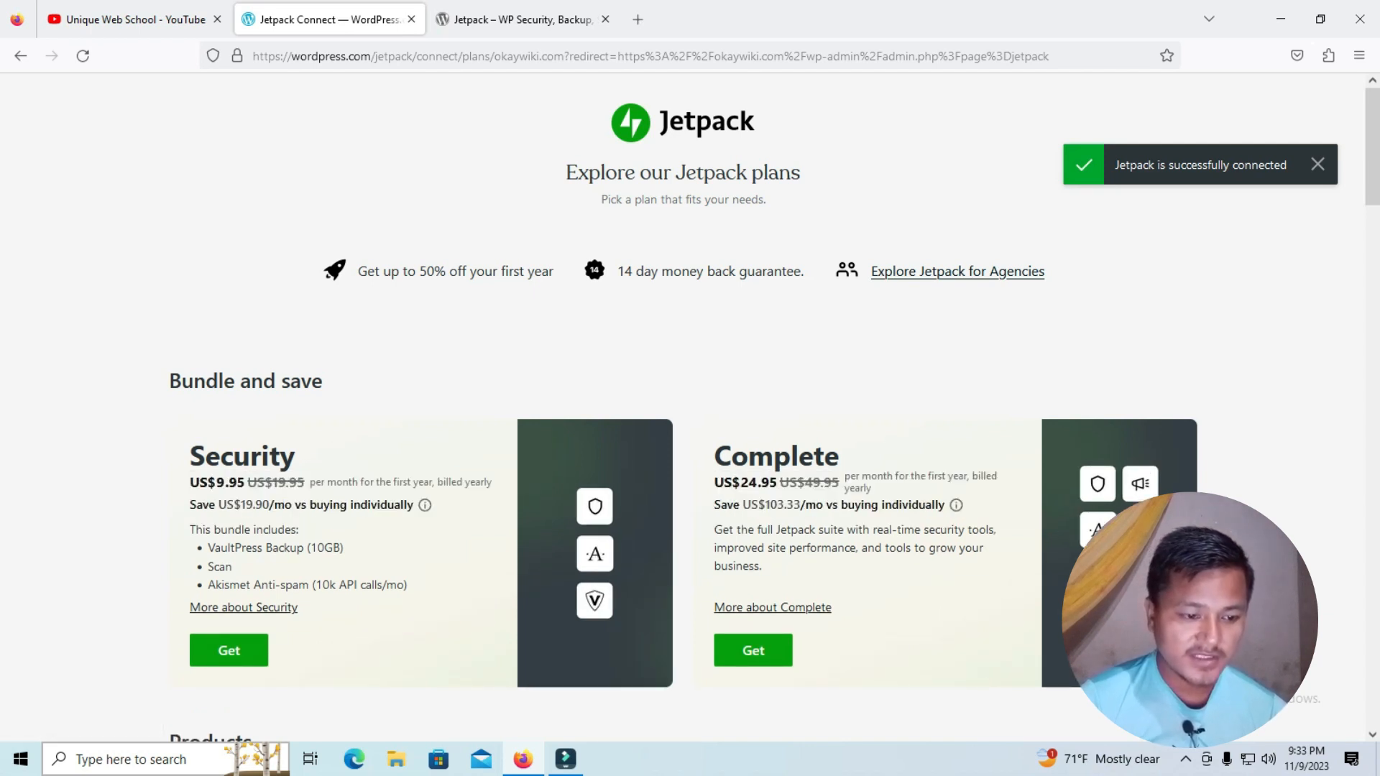
Look over the Jetpack plans and products, and start with the free version of Jetpack
{"action": "left_click_drag", "start_coordinate": [206, 456], "coordinate": [245, 482]}
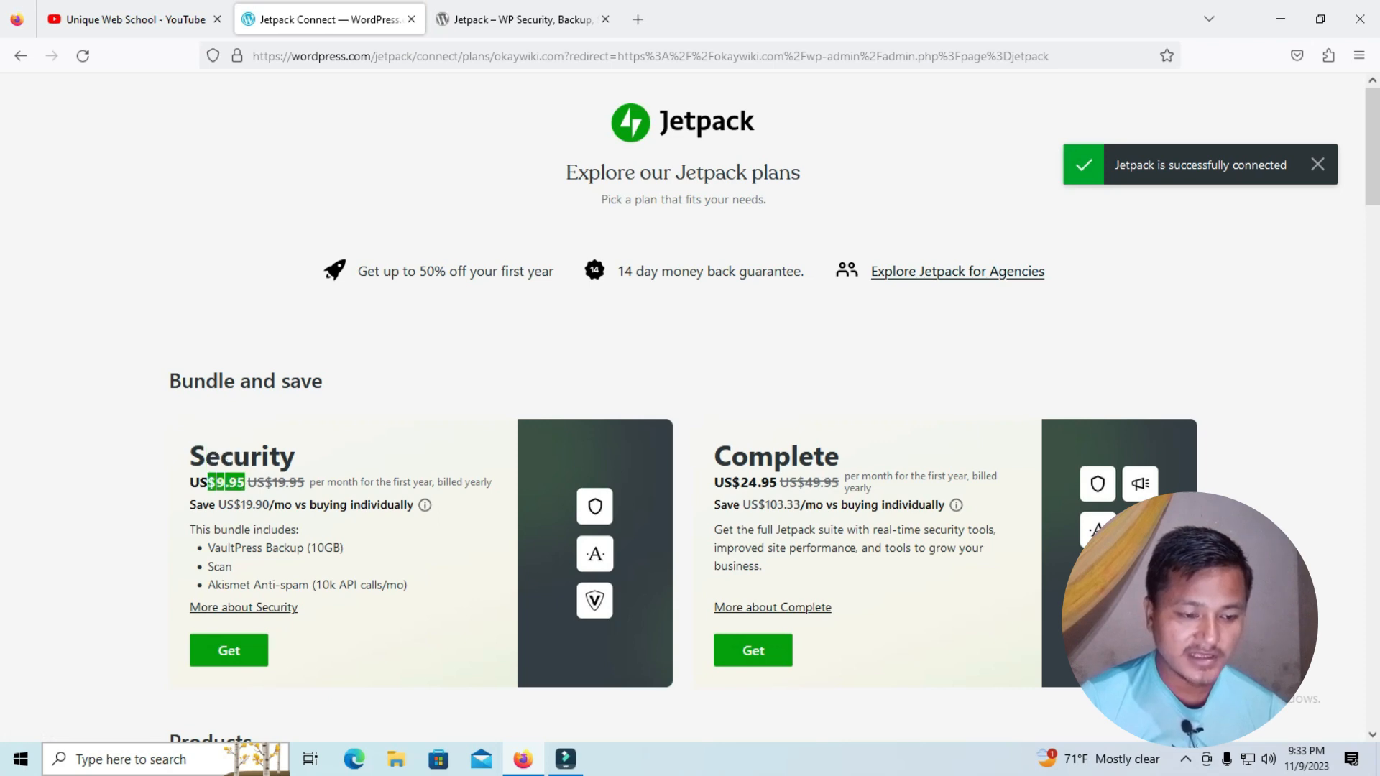
{"action": "scroll", "coordinate": [690, 403], "scroll_direction": "down", "scroll_amount": 5}
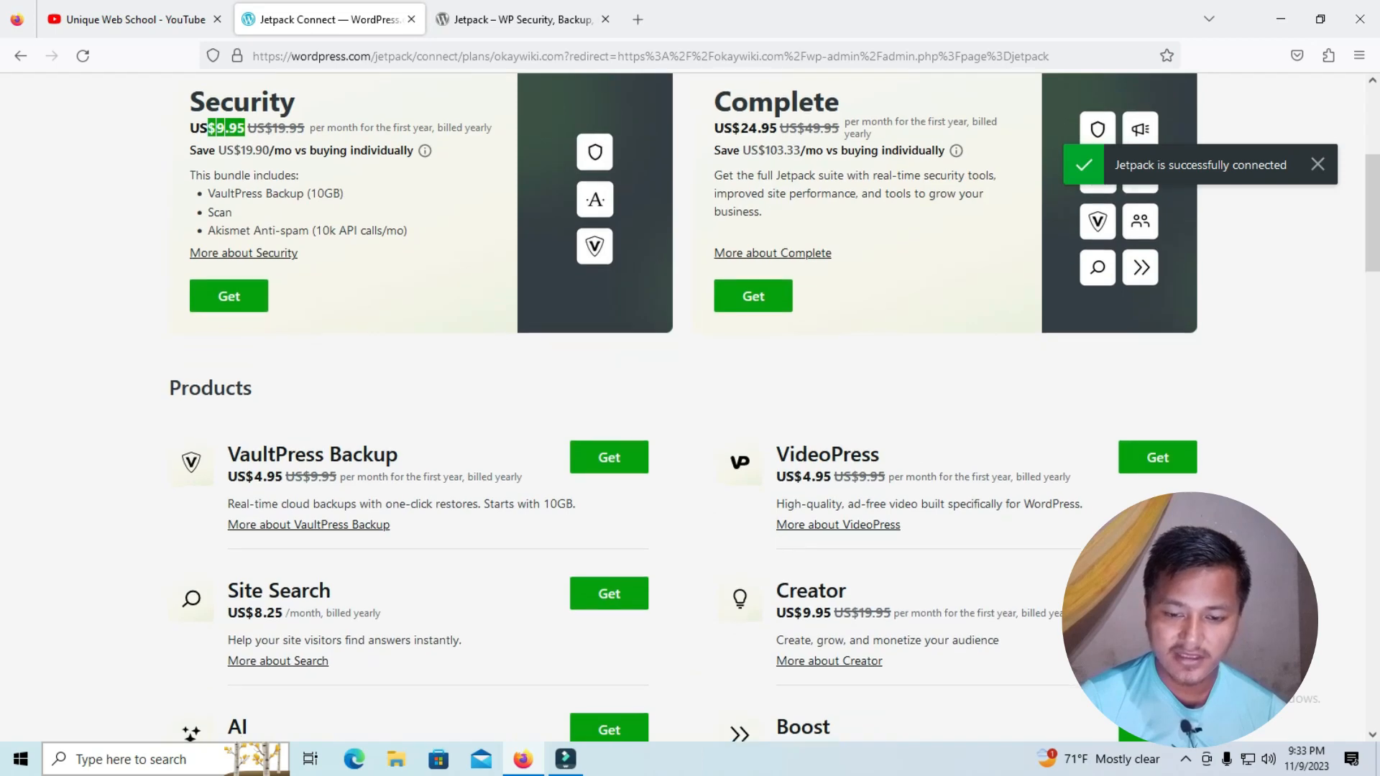
{"action": "scroll", "coordinate": [690, 402], "scroll_direction": "down", "scroll_amount": 15}
{"action": "scroll", "coordinate": [683, 388], "scroll_direction": "down", "scroll_amount": 2}
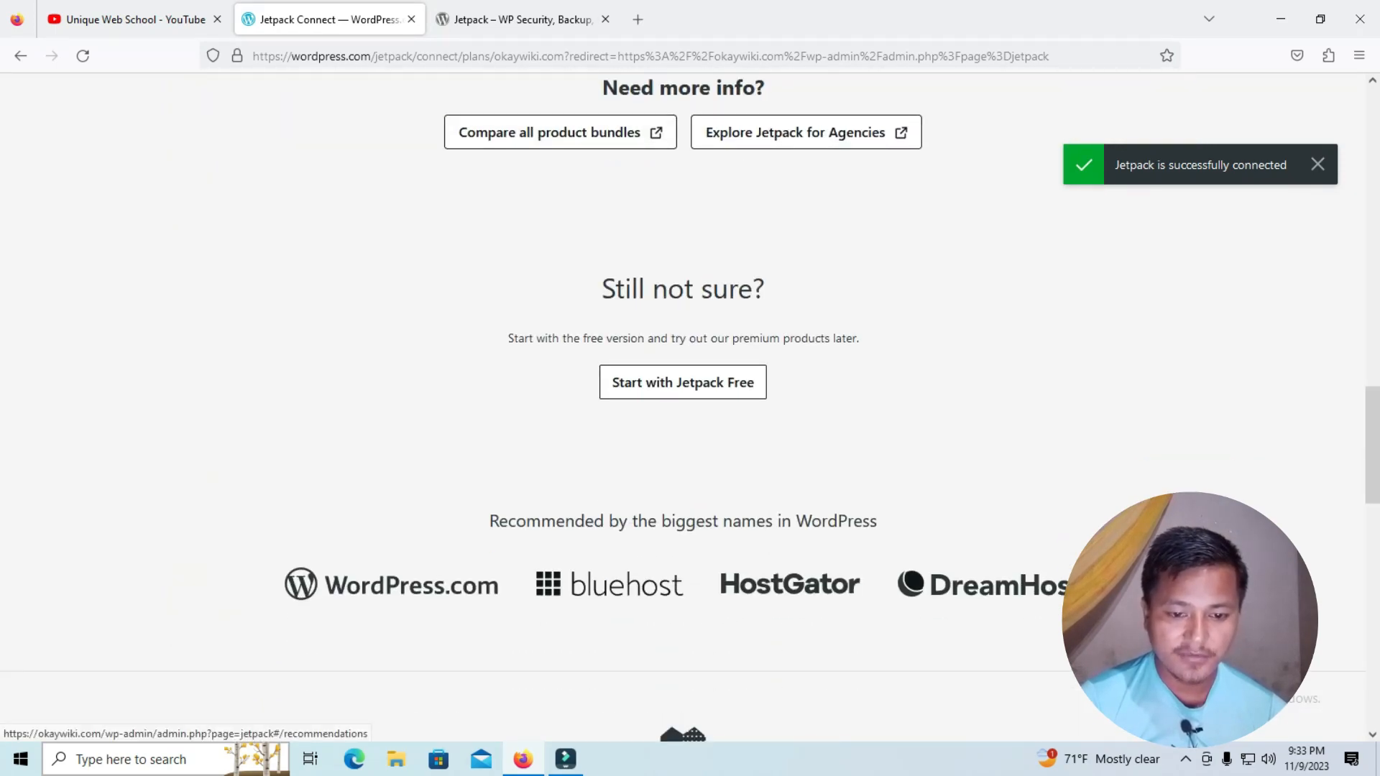
{"action": "left_click", "coordinate": [682, 382]}
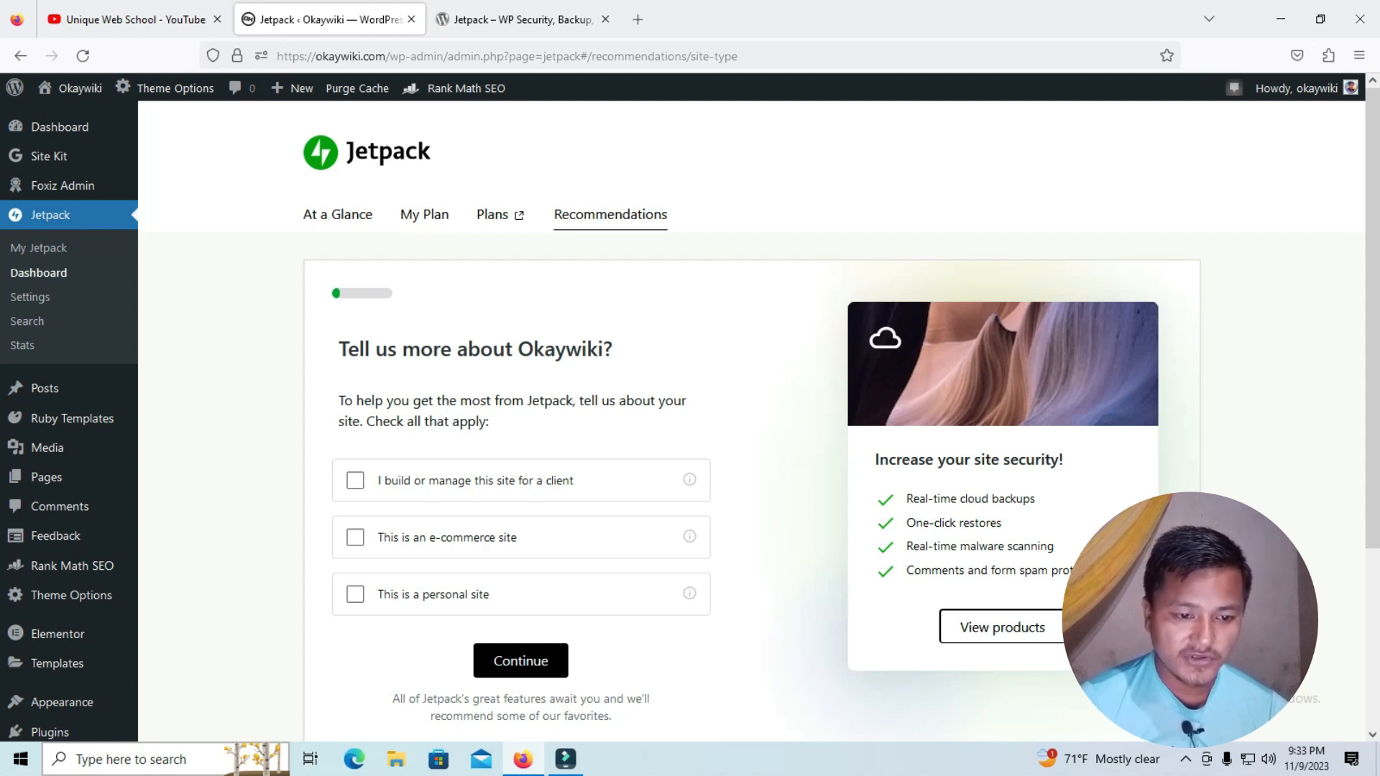
Mark Okaywiki as a personal site in the Jetpack questionnaire and continue to the recommendations
{"action": "scroll", "coordinate": [751, 420], "scroll_direction": "down", "scroll_amount": 2}
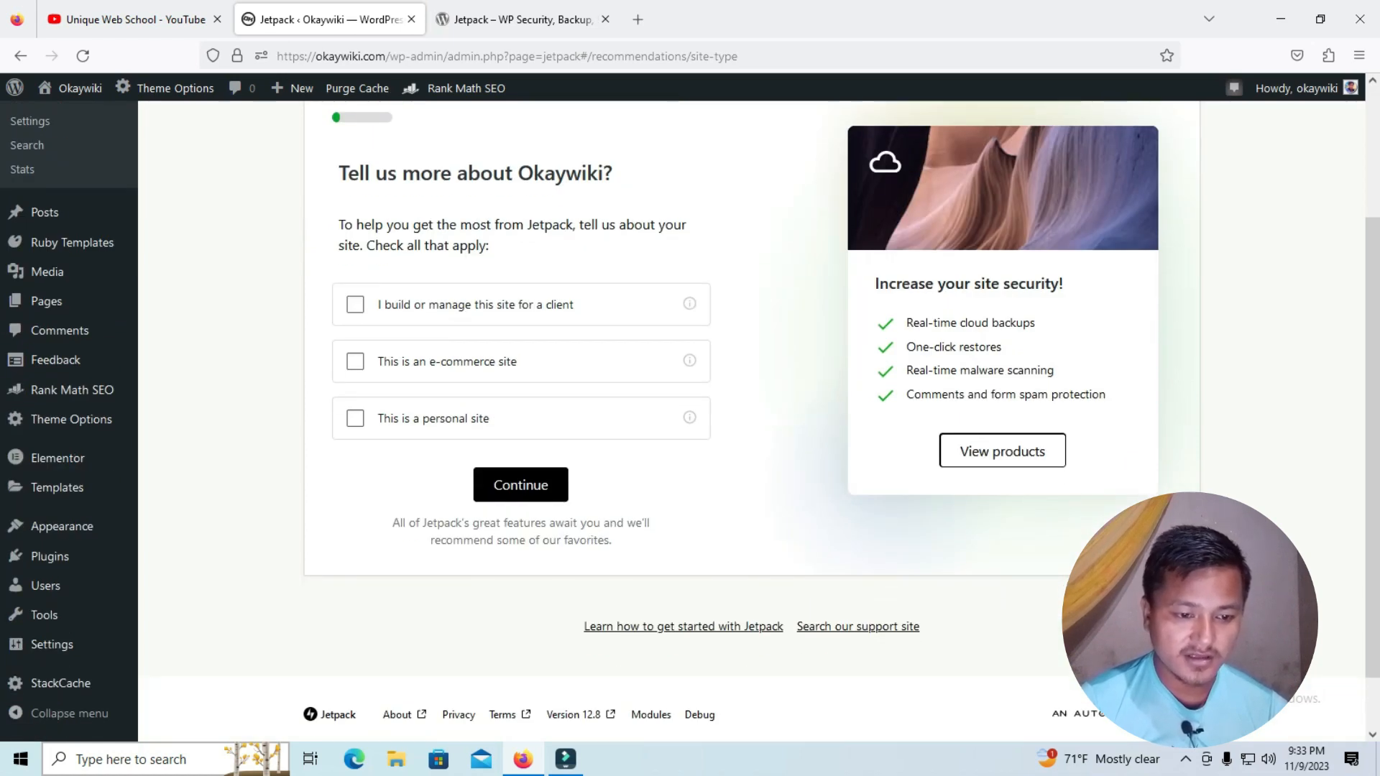
{"action": "left_click", "coordinate": [355, 419]}
{"action": "left_click", "coordinate": [521, 485]}
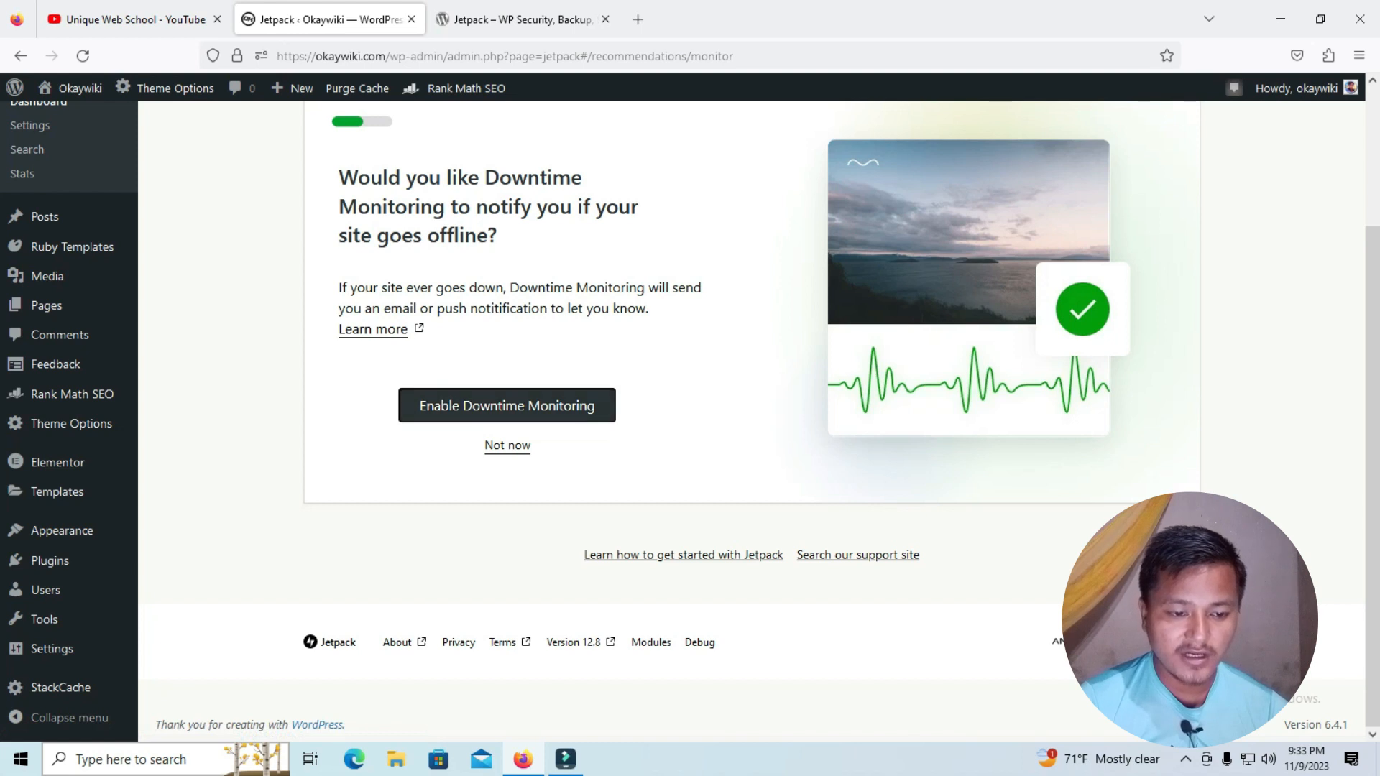
Enable Downtime Monitoring, and skip the Related Posts and Newsletter recommendations
{"action": "scroll", "coordinate": [751, 360], "scroll_direction": "up", "scroll_amount": 2}
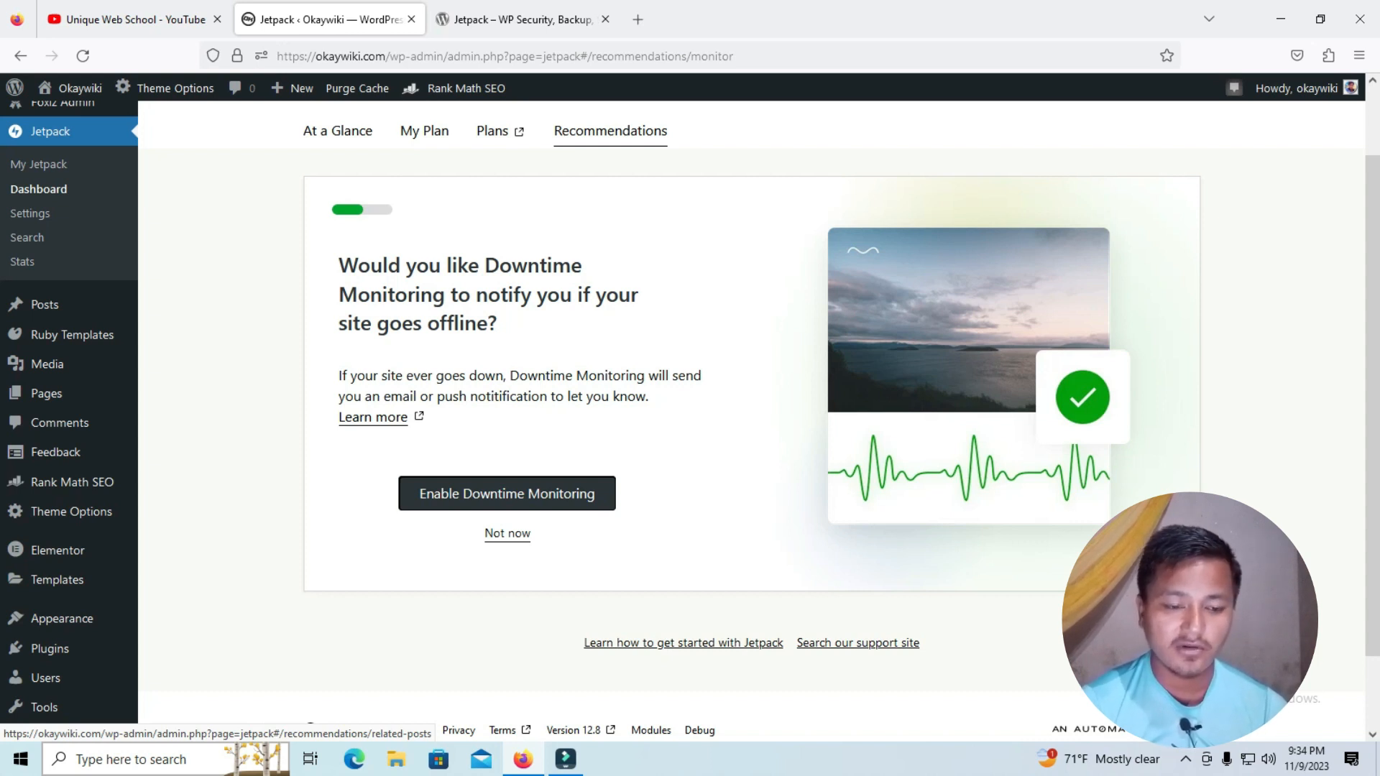
{"action": "left_click", "coordinate": [506, 493]}
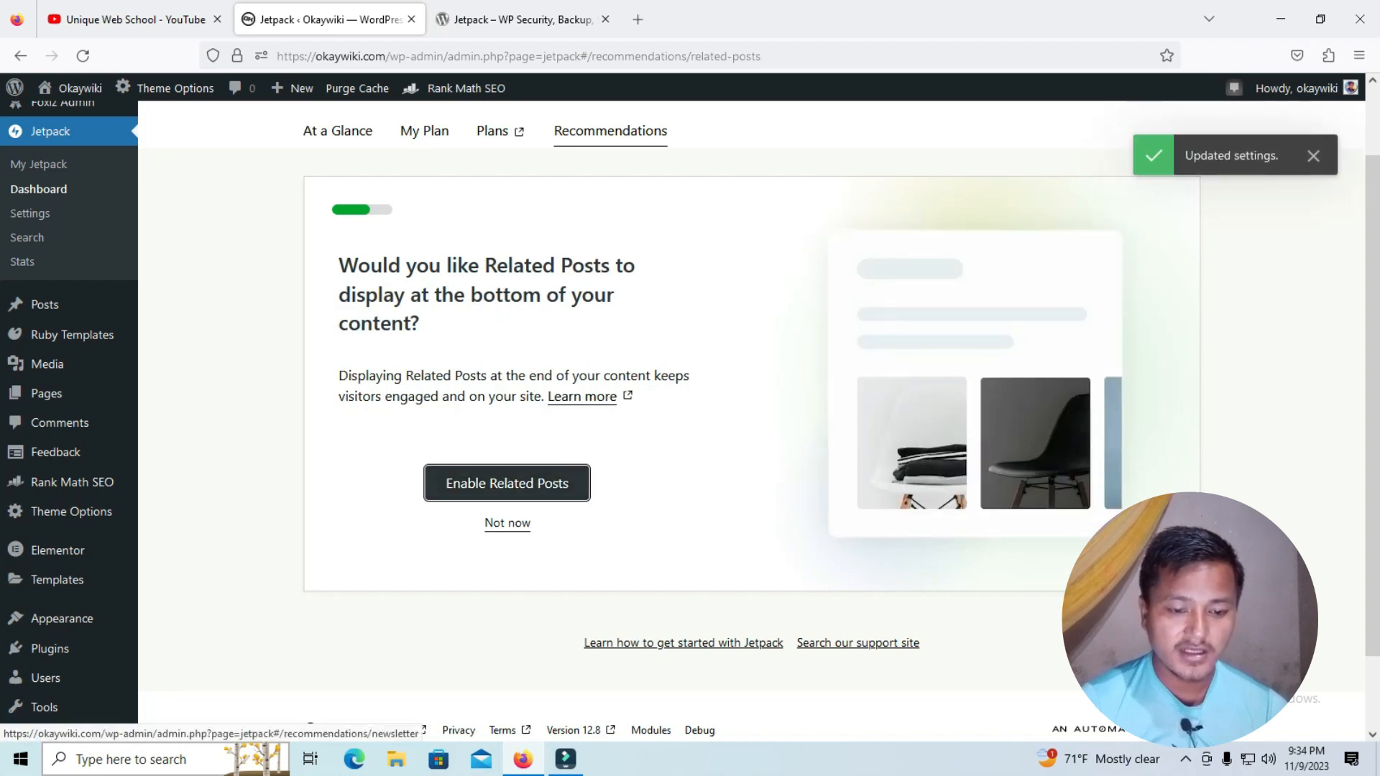
{"action": "left_click", "coordinate": [507, 522]}
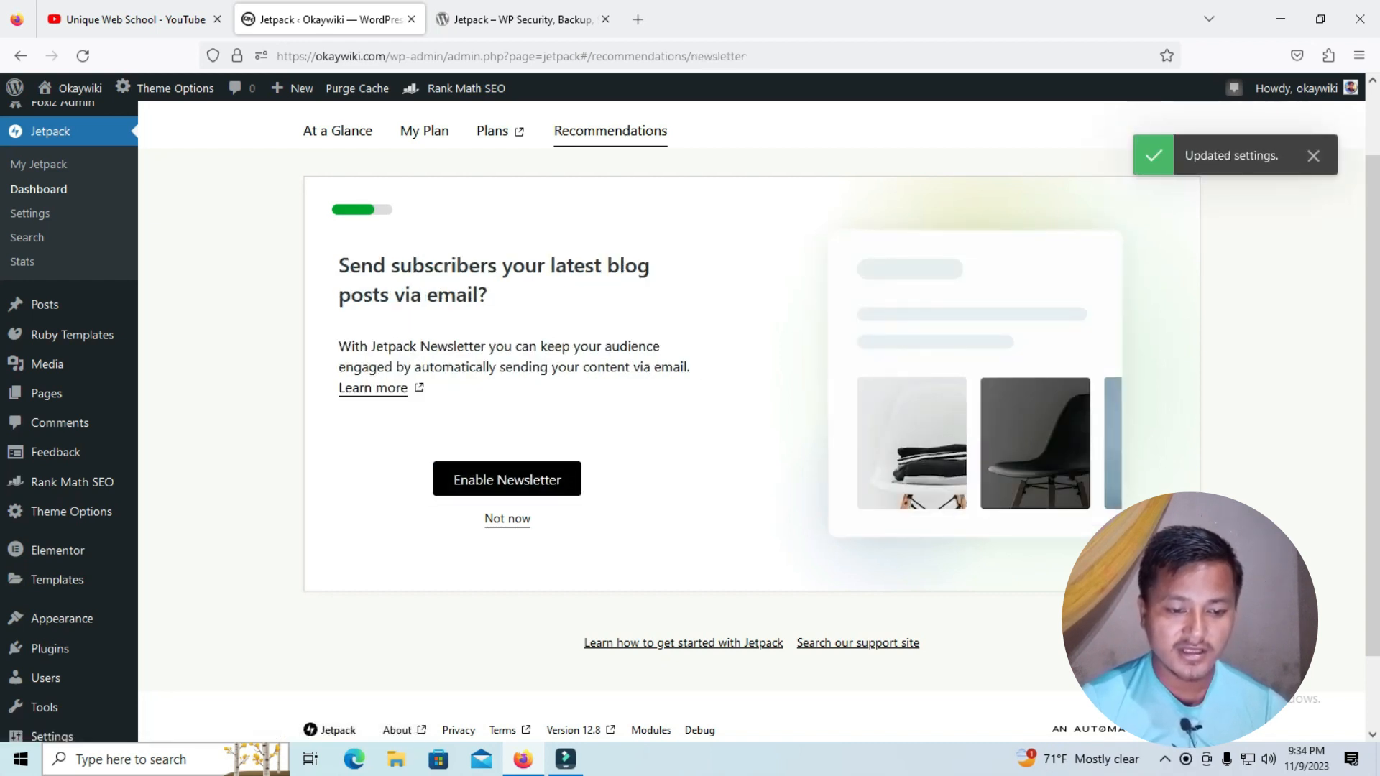
{"action": "left_click", "coordinate": [507, 519]}
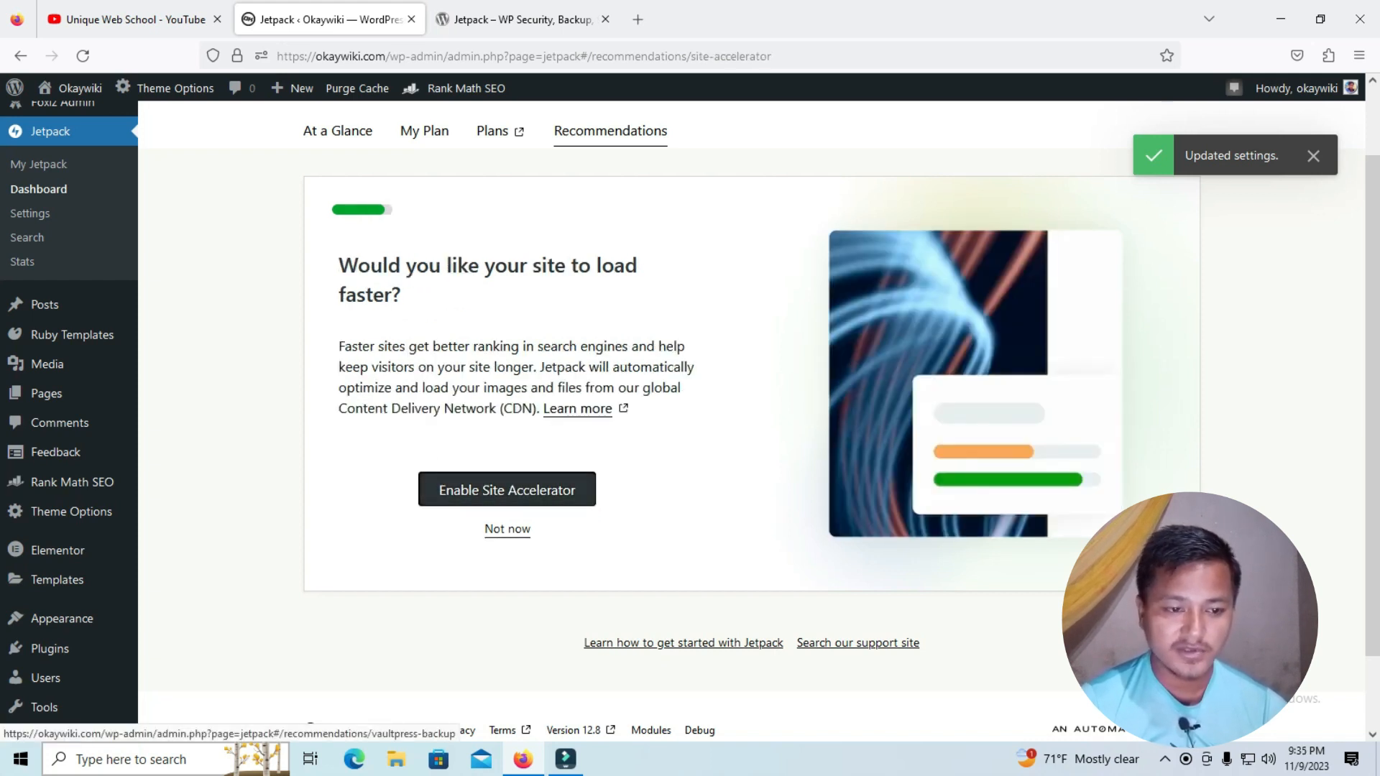
Enable Site Accelerator and decline the VaultPress Backup offer to reach the recommendations recap
{"action": "left_click", "coordinate": [507, 529]}
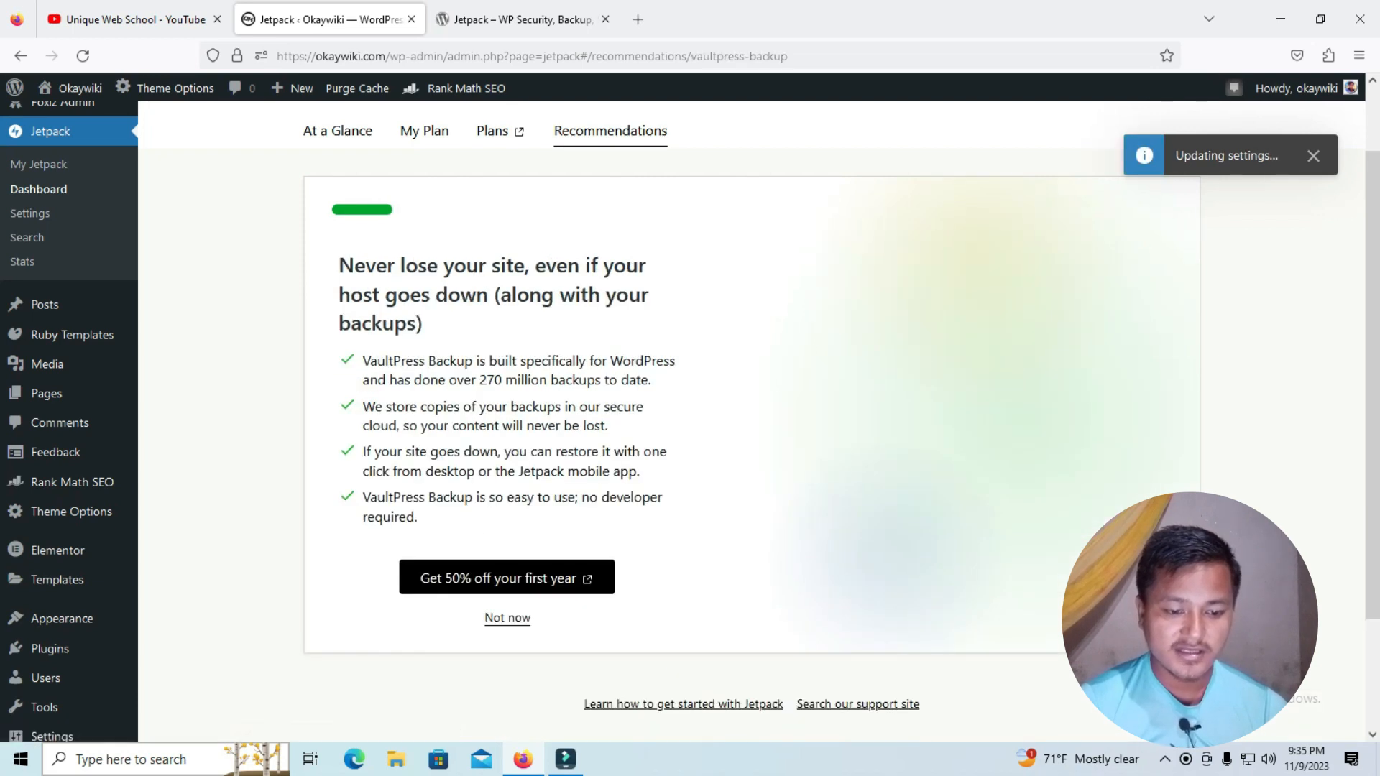
{"action": "left_click", "coordinate": [508, 617]}
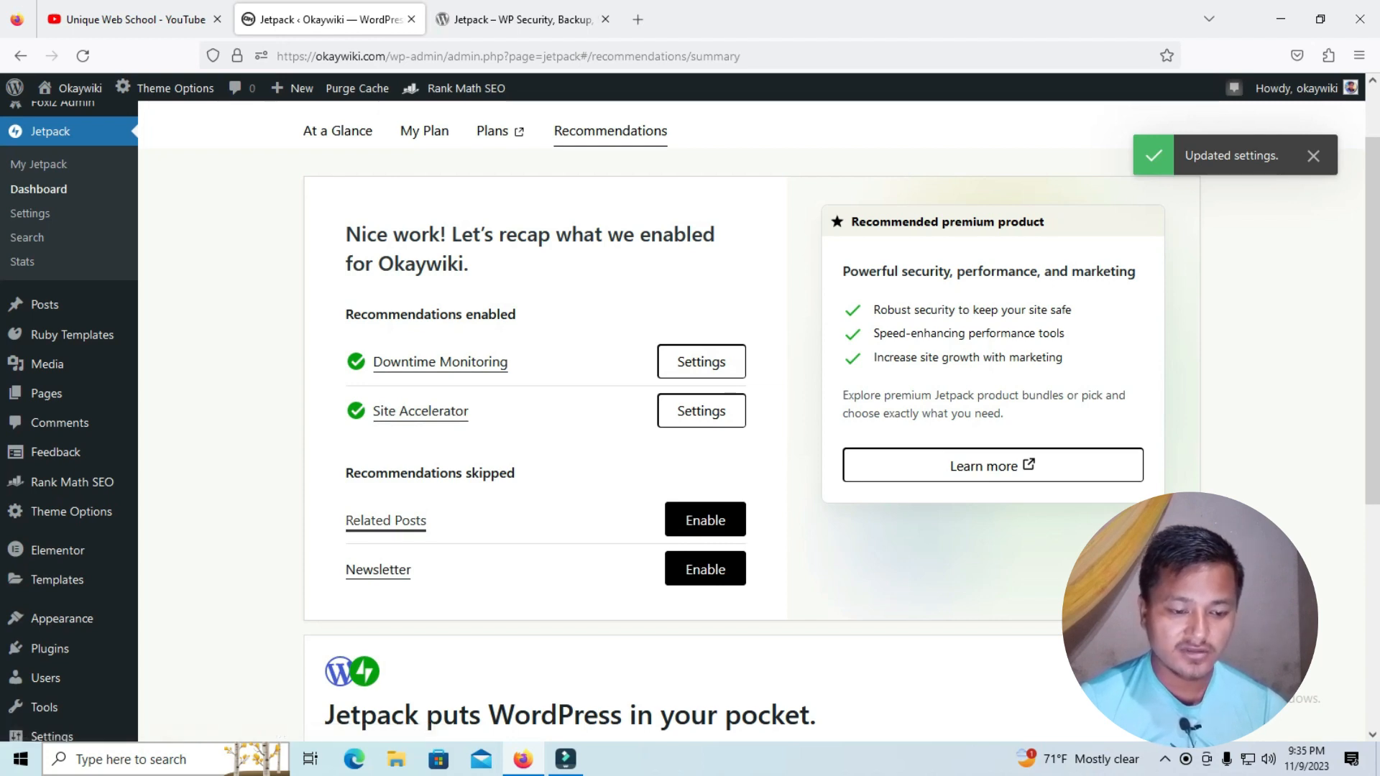
{"action": "scroll", "coordinate": [378, 569], "scroll_direction": "down", "scroll_amount": 5}
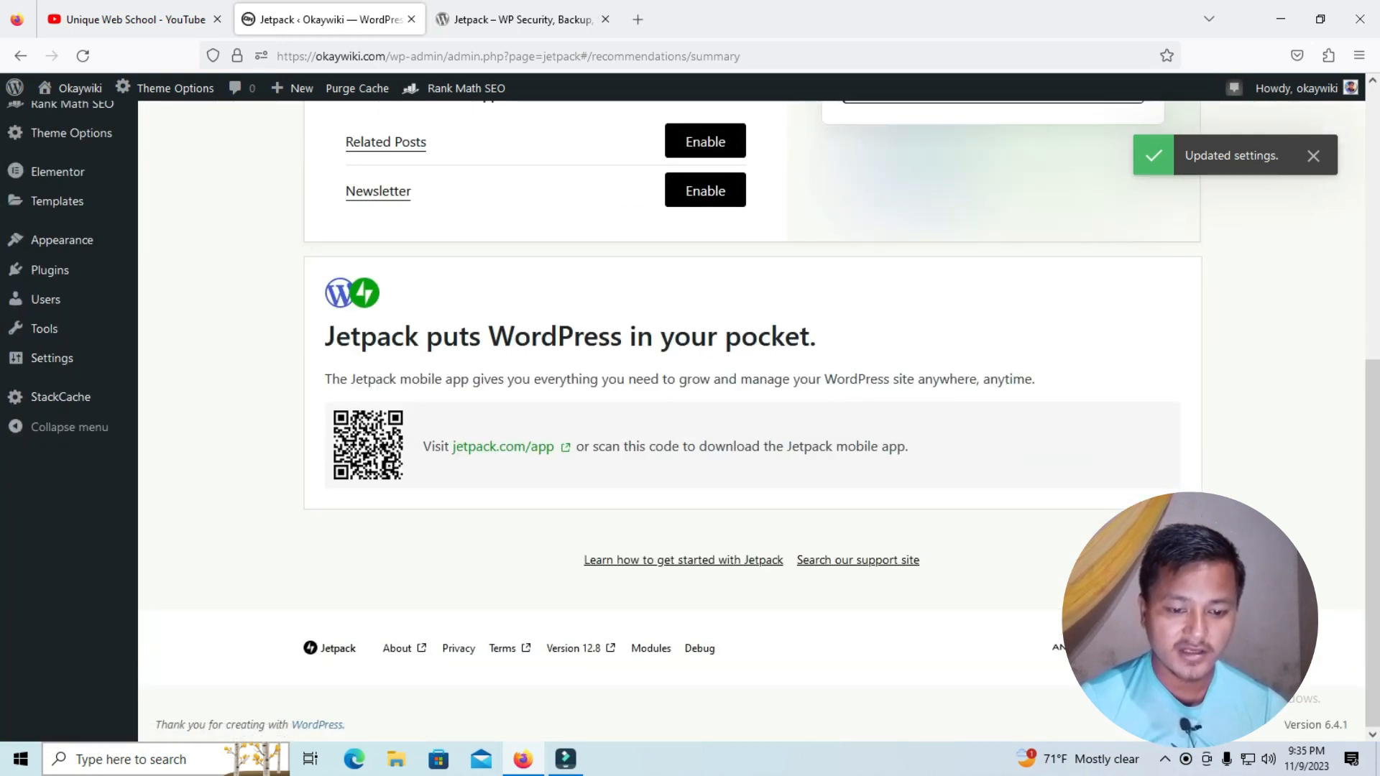
{"action": "scroll", "coordinate": [751, 420], "scroll_direction": "up", "scroll_amount": 6}
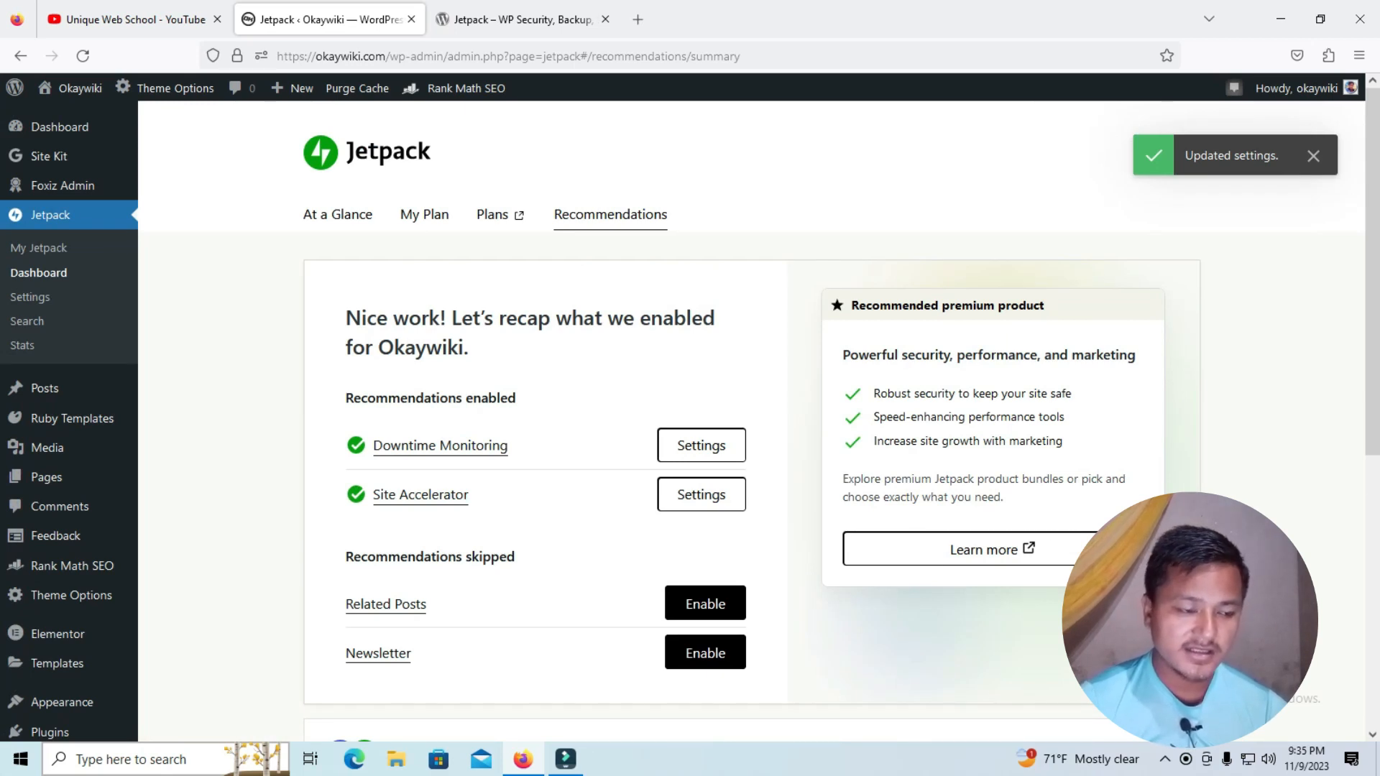
Open the Jetpack security settings and enable protection with the Web Application Firewall
{"action": "left_click", "coordinate": [30, 297]}
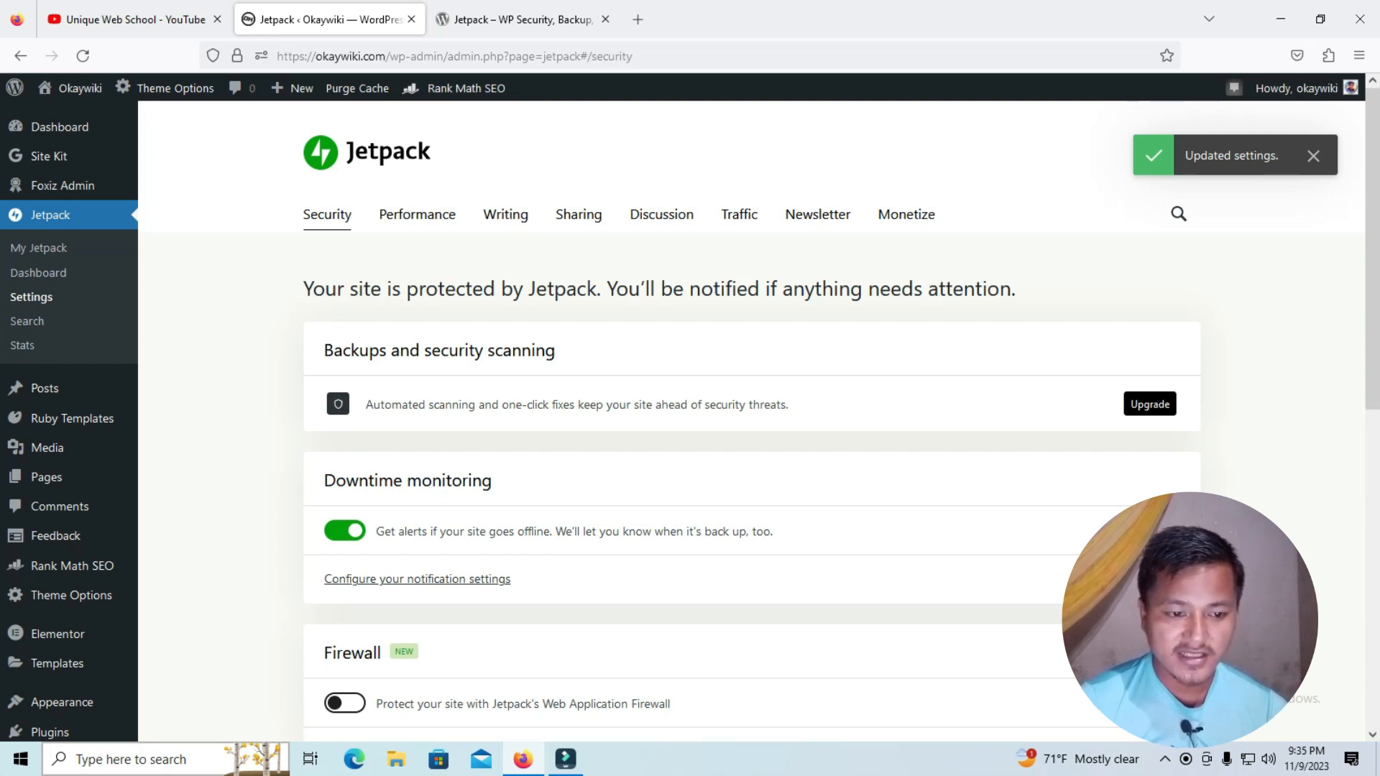
{"action": "left_click_drag", "start_coordinate": [385, 405], "coordinate": [655, 404]}
{"action": "left_click", "coordinate": [655, 405]}
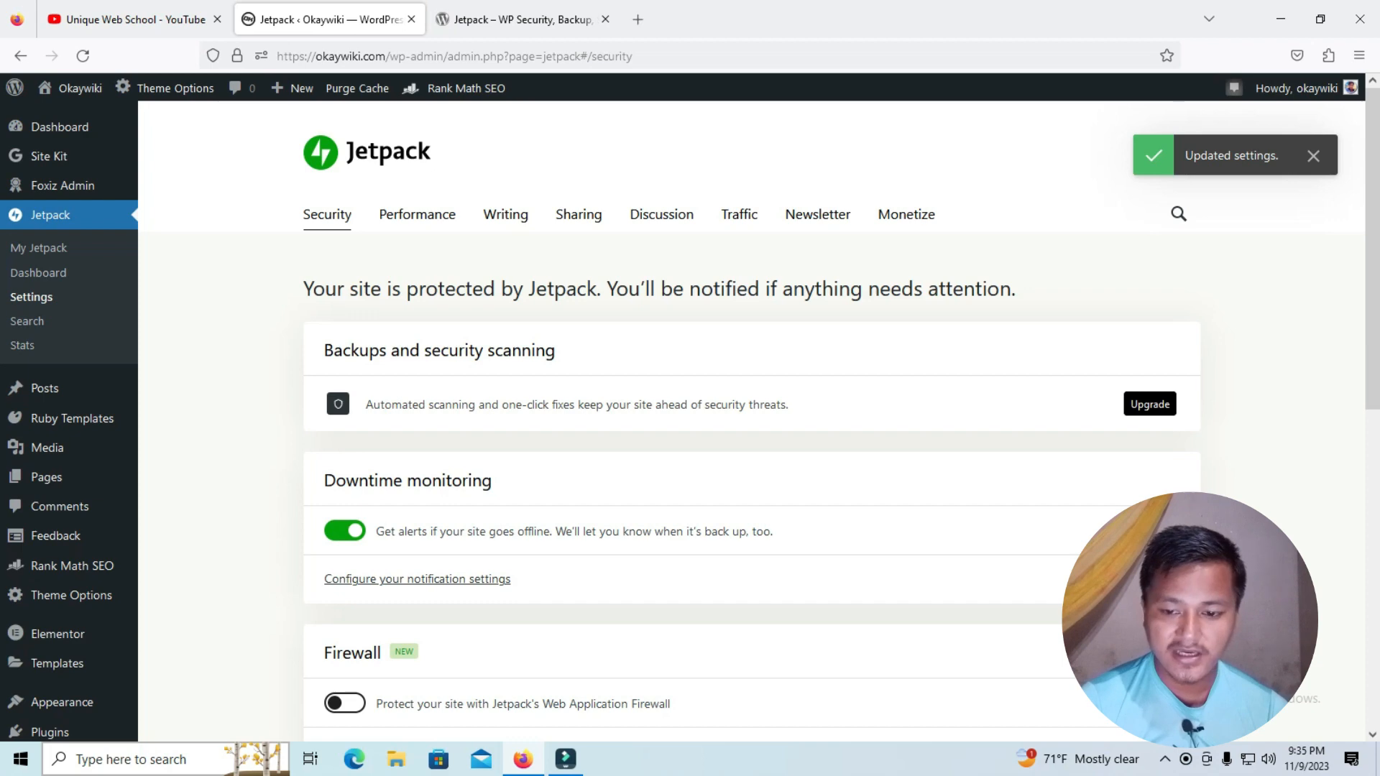
{"action": "scroll", "coordinate": [1149, 404], "scroll_direction": "down", "scroll_amount": 2}
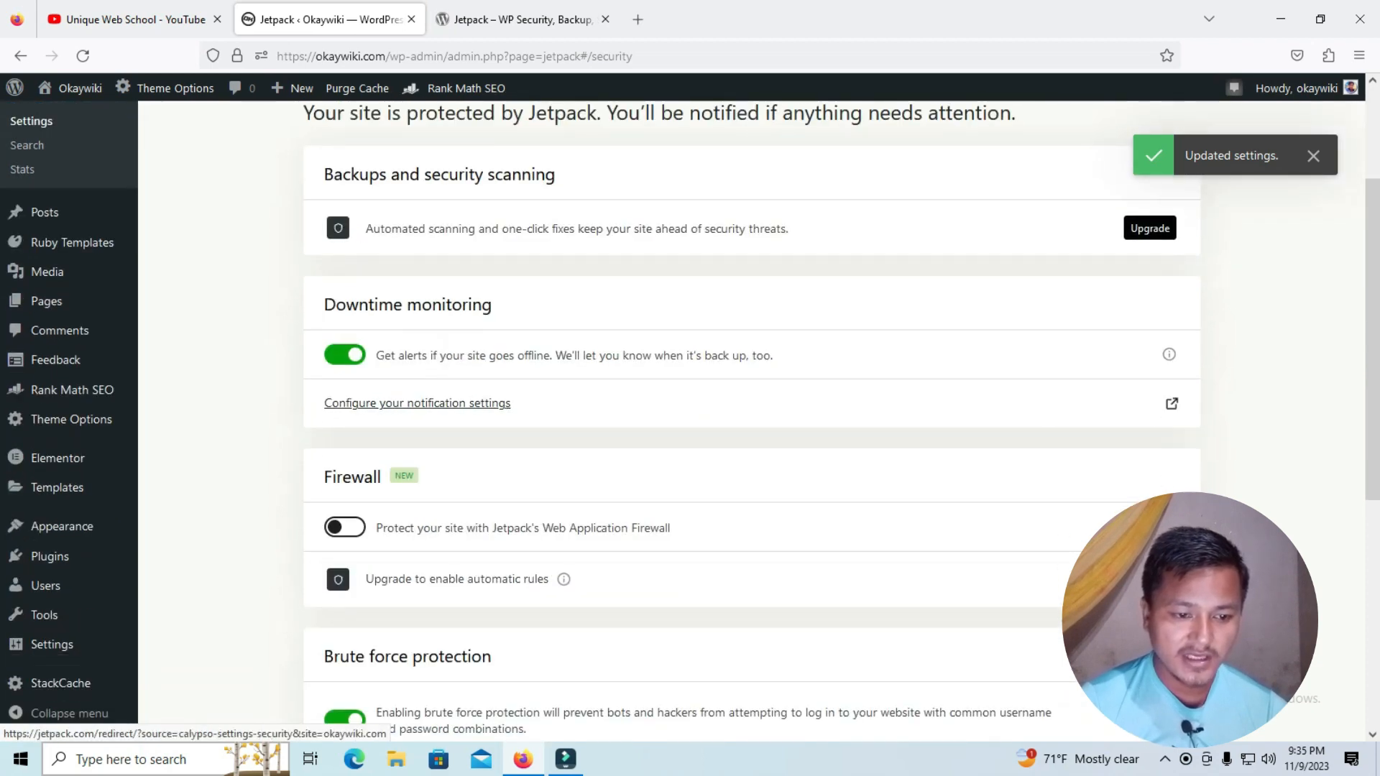
{"action": "scroll", "coordinate": [1150, 403], "scroll_direction": "down", "scroll_amount": 1}
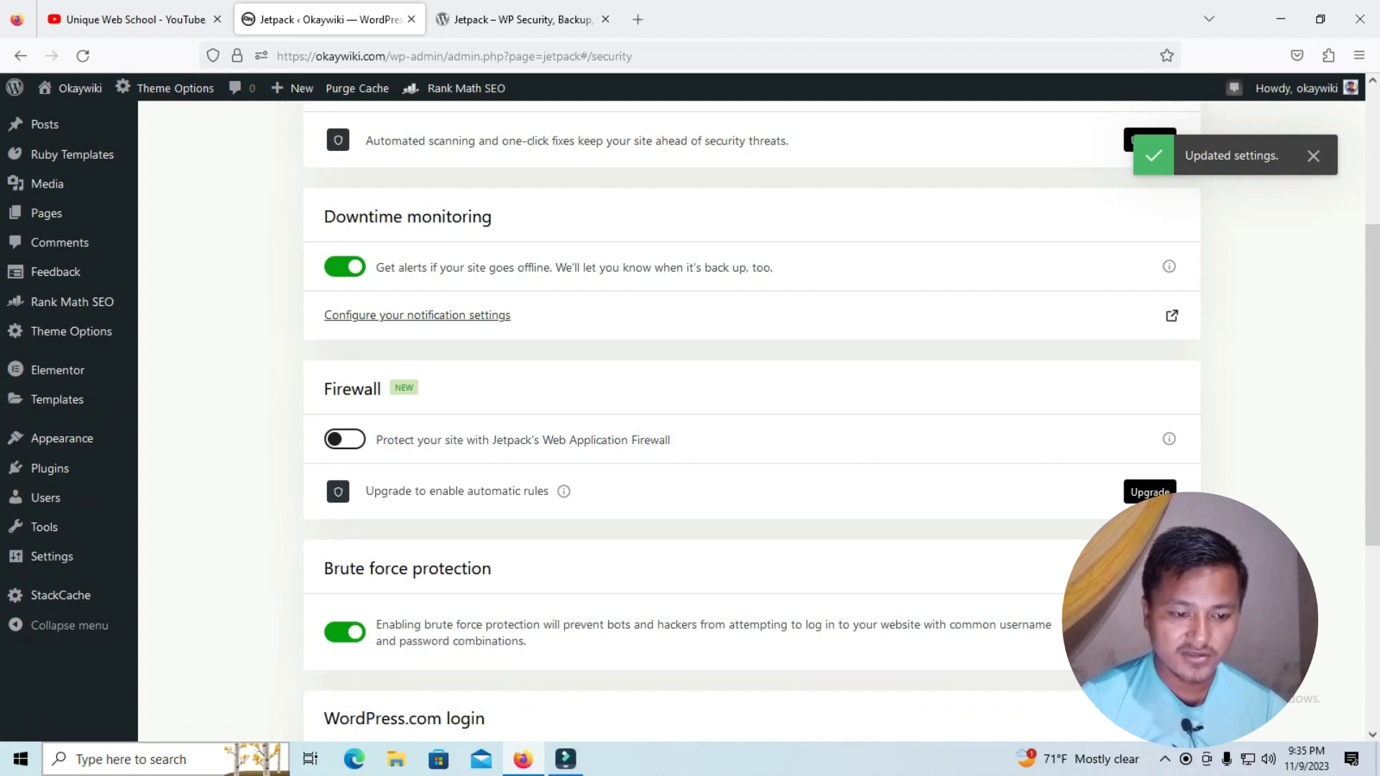
{"action": "left_click", "coordinate": [345, 439]}
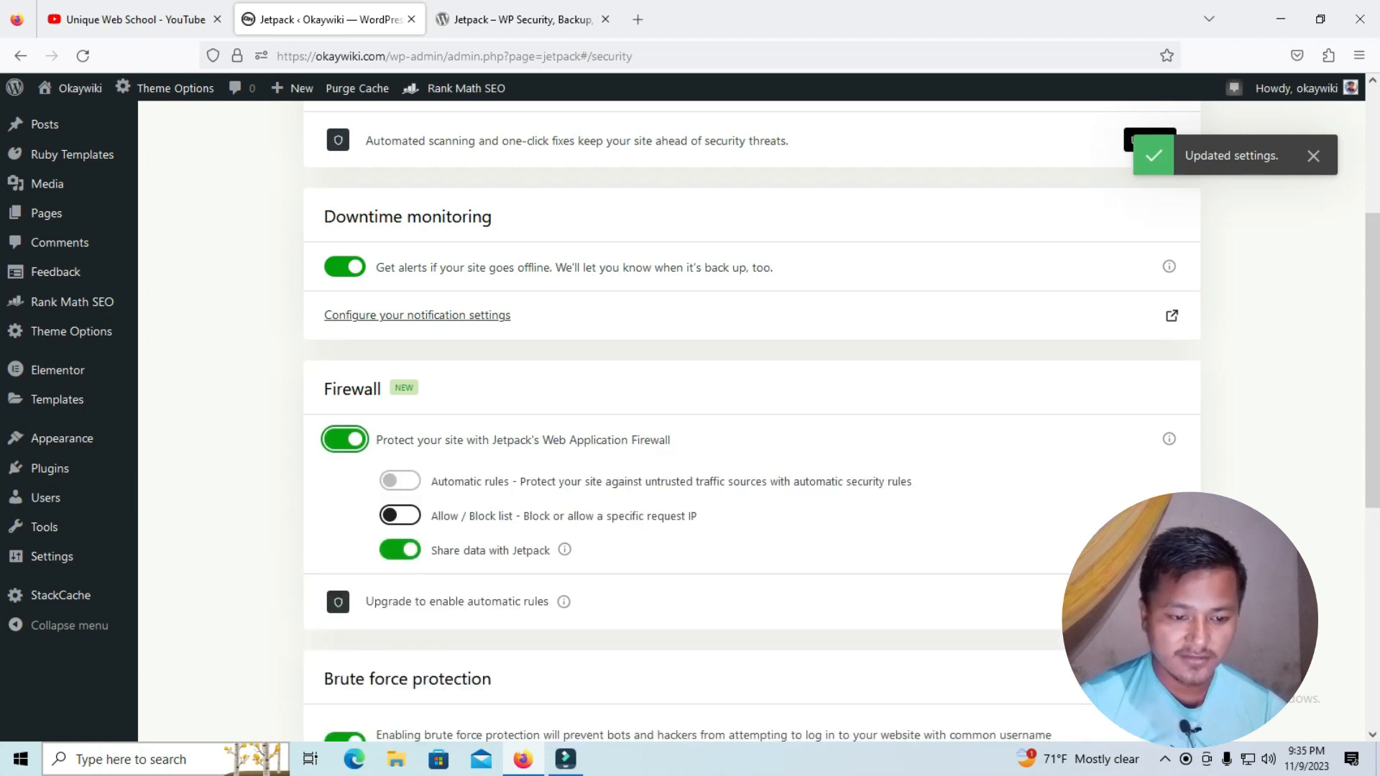
Turn on the firewall's Allow / Block list to view its IP address fields, and turn it back off
{"action": "scroll", "coordinate": [752, 421], "scroll_direction": "down", "scroll_amount": 1}
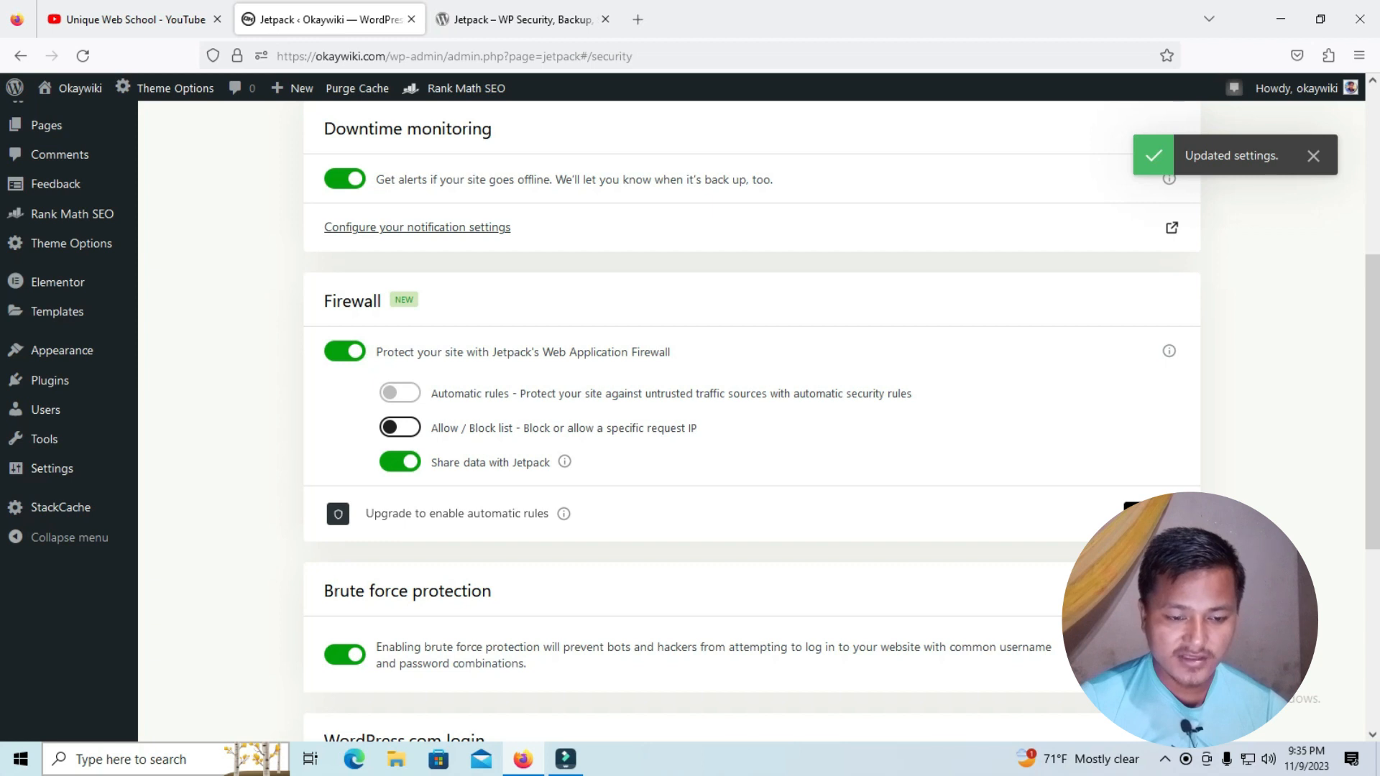
{"action": "left_click_drag", "start_coordinate": [493, 393], "coordinate": [793, 393]}
{"action": "left_click", "coordinate": [793, 393]}
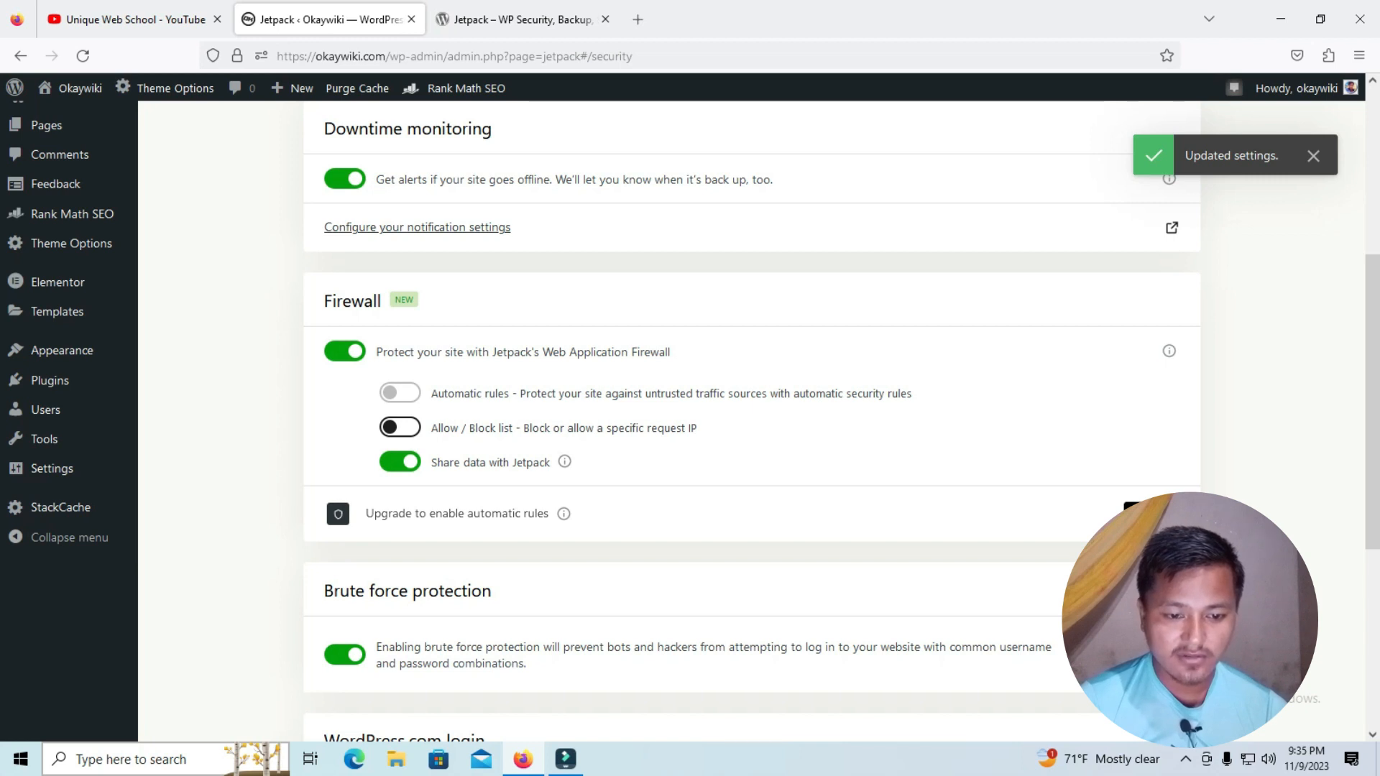
{"action": "left_click", "coordinate": [401, 427]}
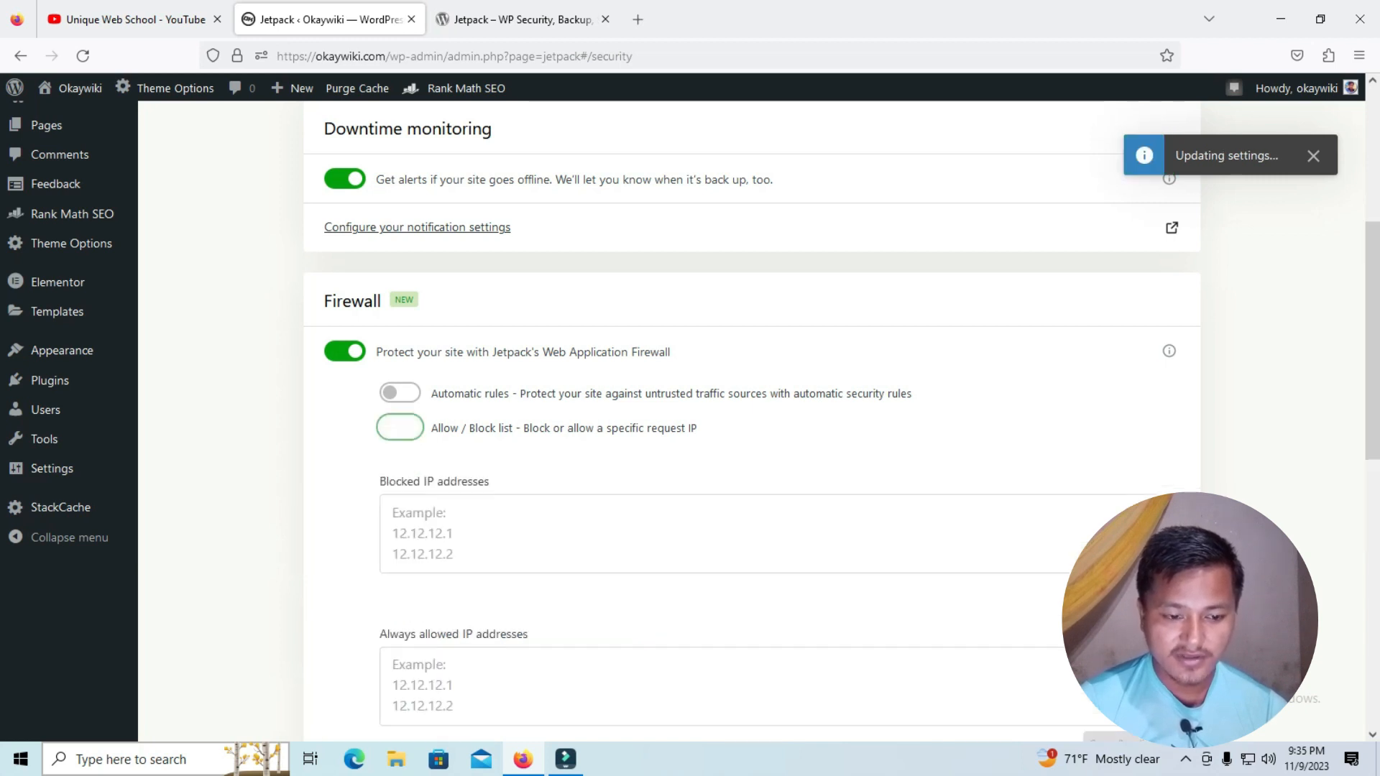
{"action": "scroll", "coordinate": [401, 427], "scroll_direction": "down", "scroll_amount": 2}
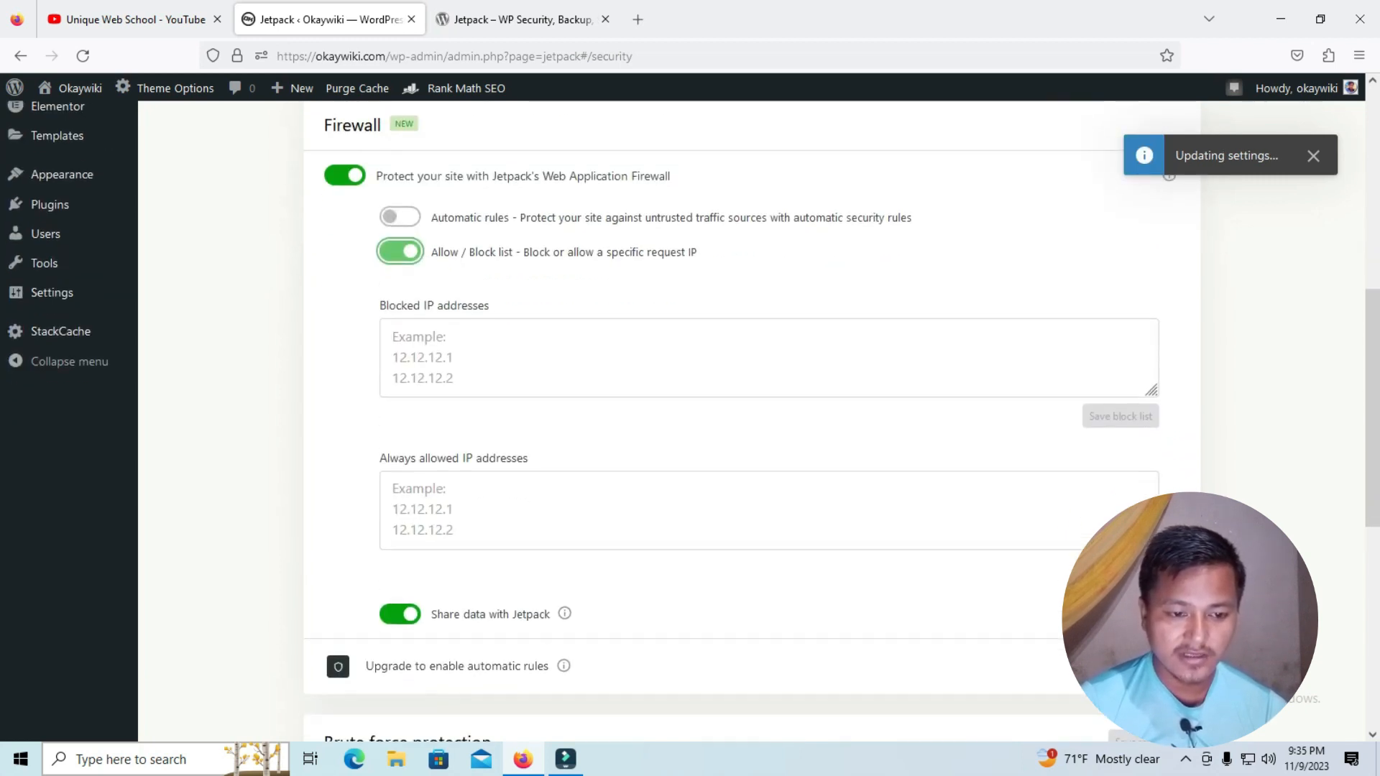
{"action": "left_click", "coordinate": [460, 357]}
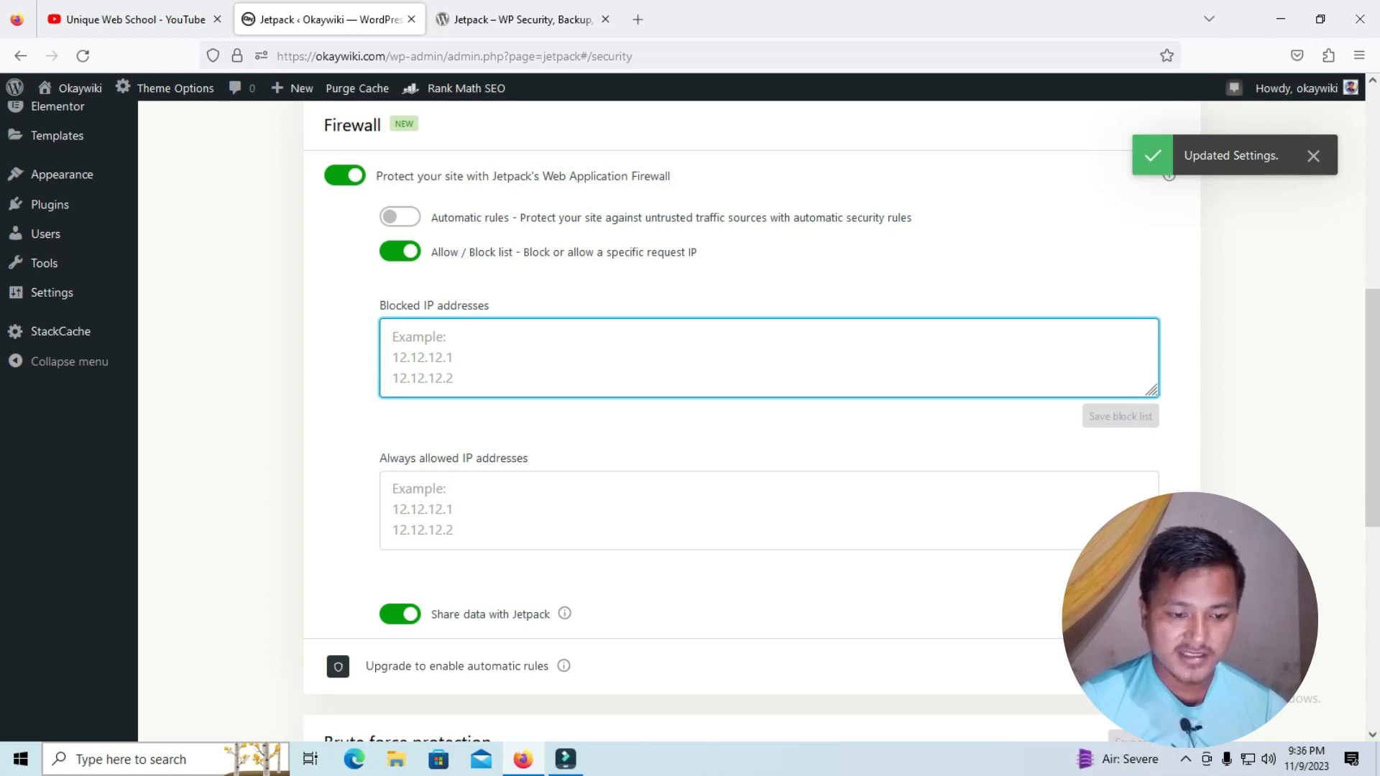
{"action": "left_click", "coordinate": [400, 252]}
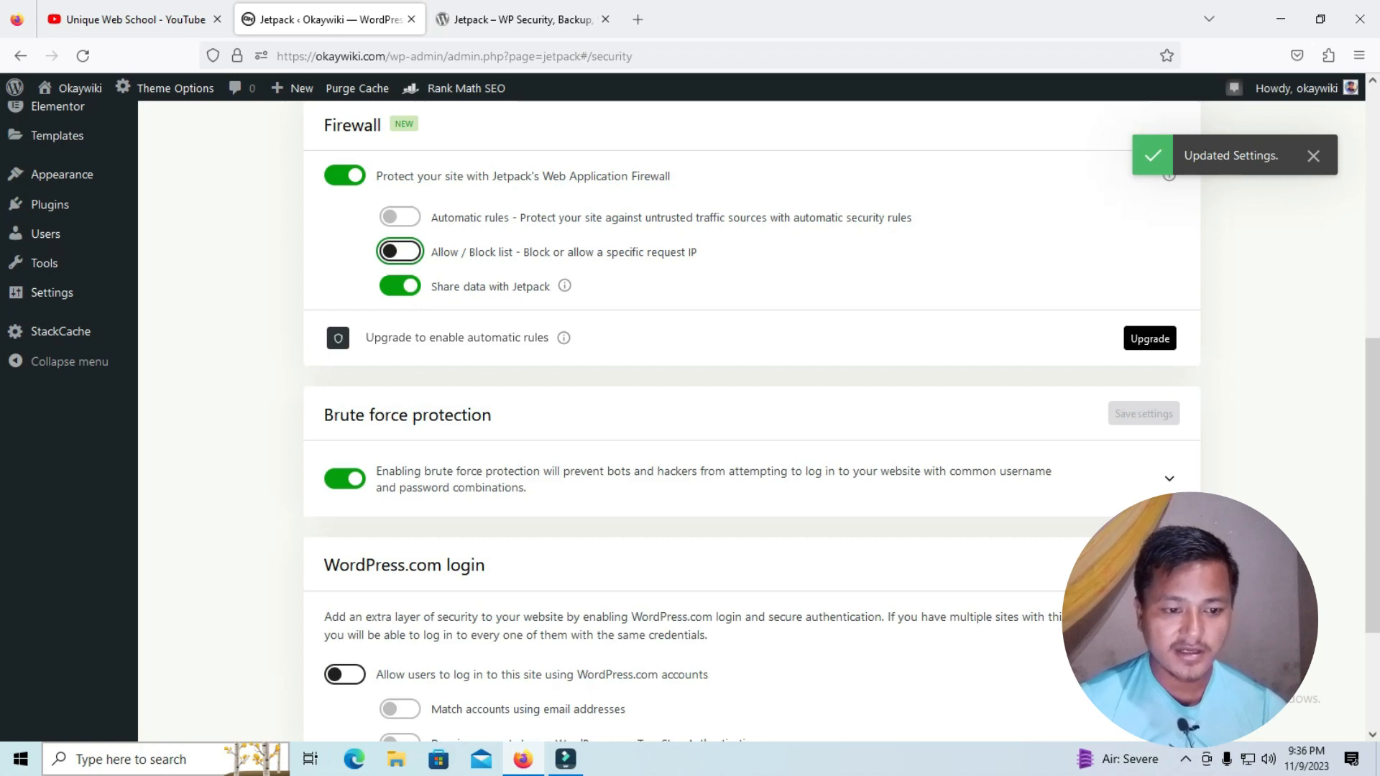
Go through the remaining security settings, and enable VideoPress in the Jetpack performance settings
{"action": "scroll", "coordinate": [751, 421], "scroll_direction": "down", "scroll_amount": 3}
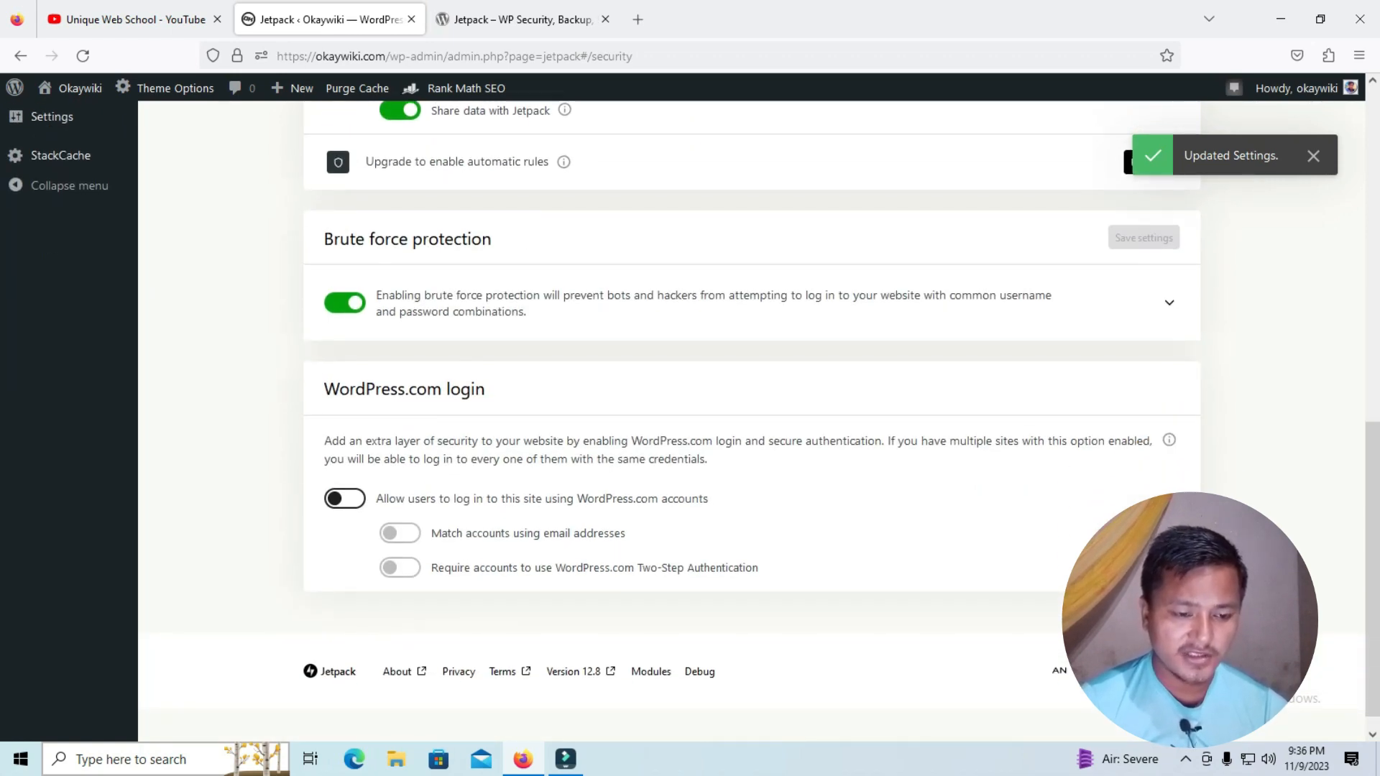
{"action": "scroll", "coordinate": [751, 420], "scroll_direction": "down", "scroll_amount": 1}
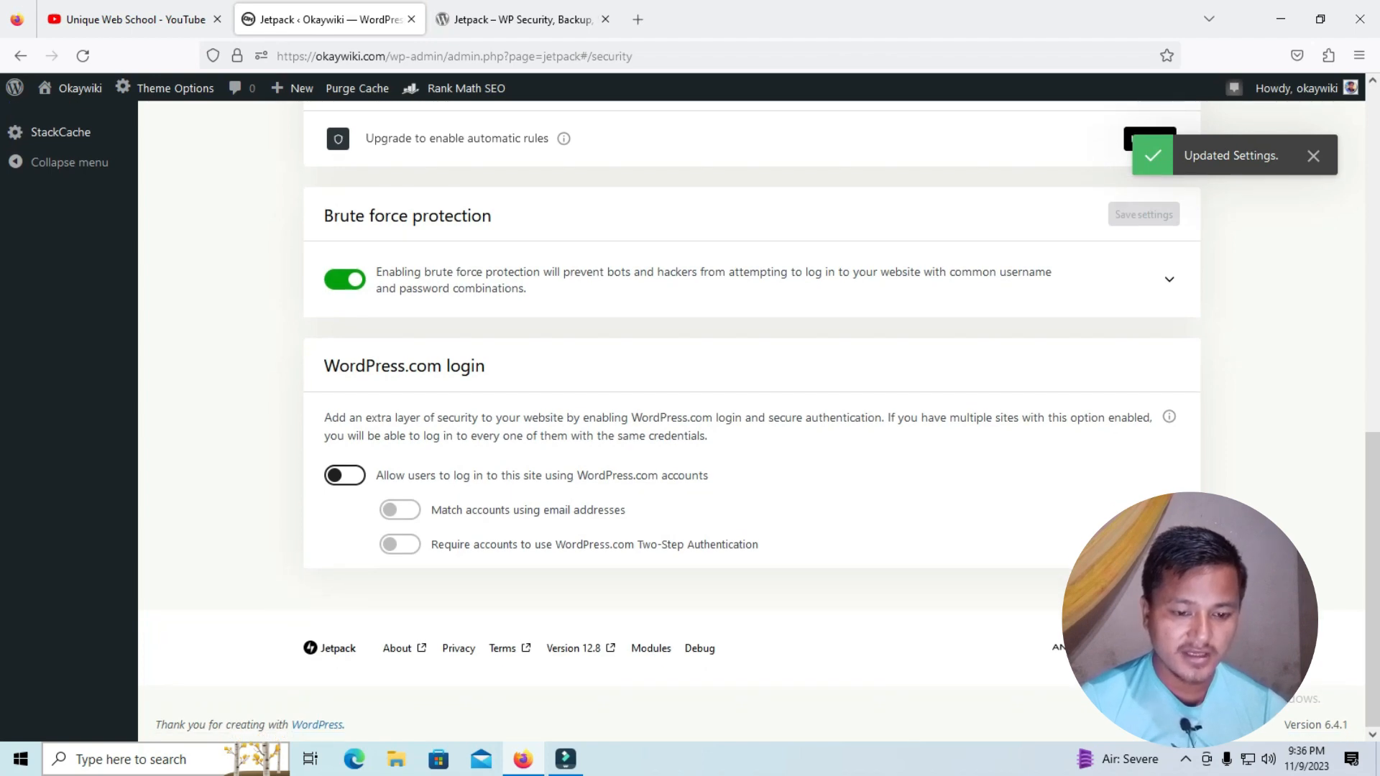
{"action": "scroll", "coordinate": [751, 420], "scroll_direction": "up", "scroll_amount": 10}
{"action": "left_click", "coordinate": [417, 214]}
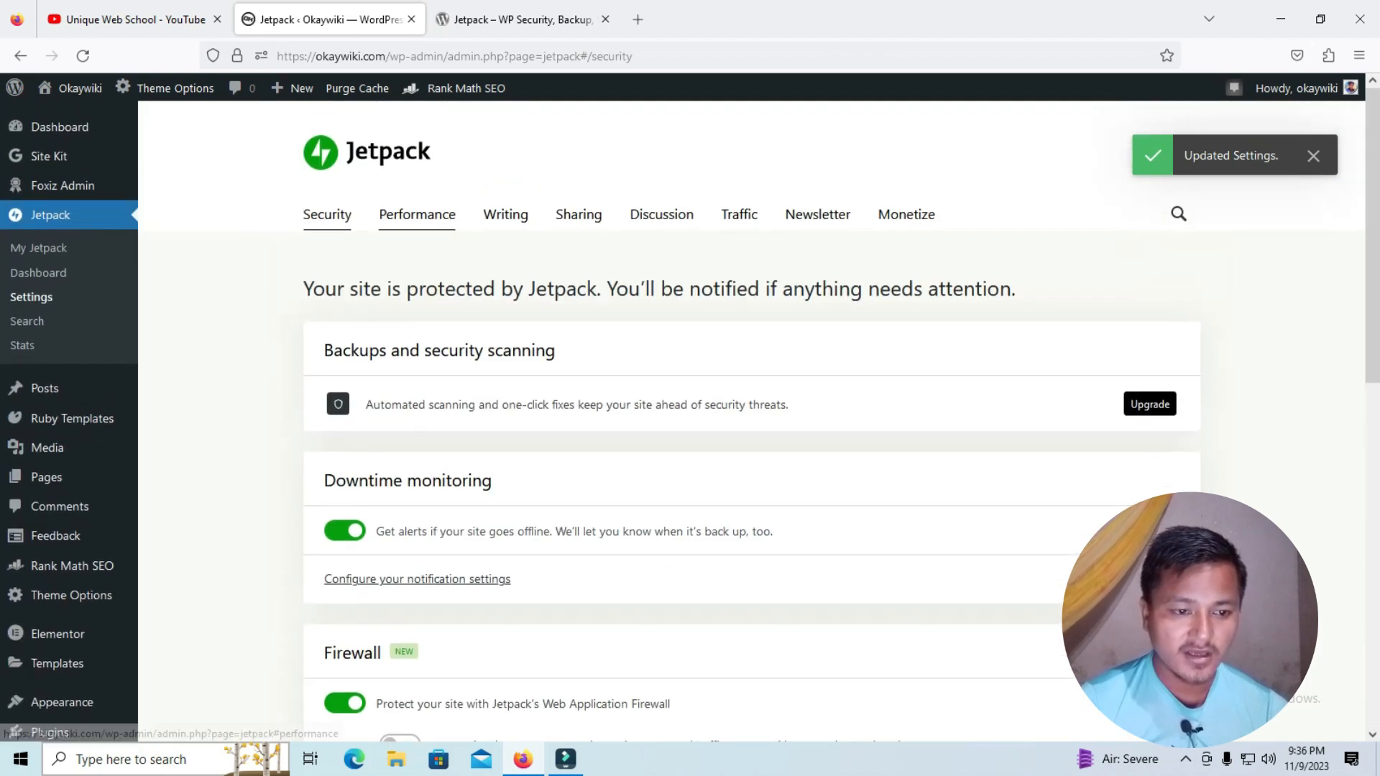
{"action": "scroll", "coordinate": [751, 420], "scroll_direction": "down", "scroll_amount": 3}
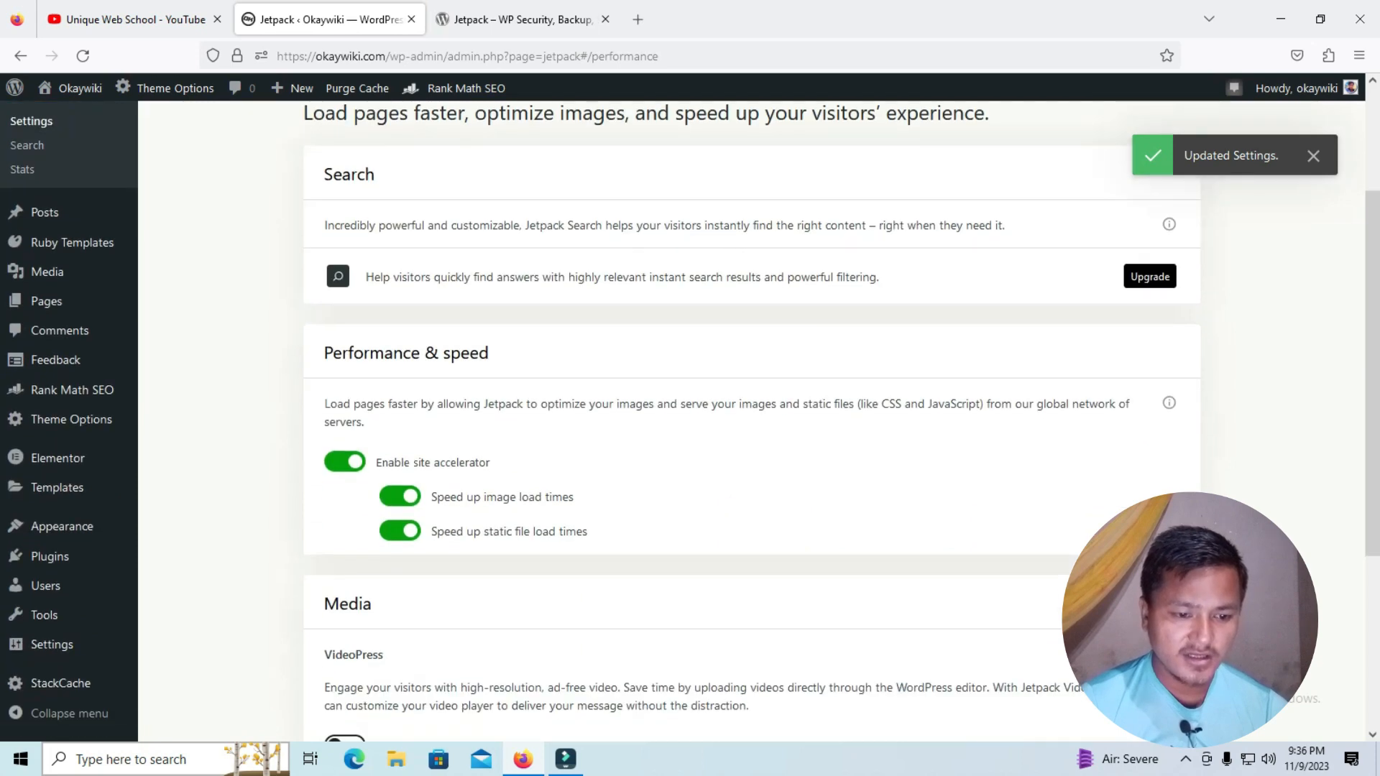
{"action": "scroll", "coordinate": [751, 421], "scroll_direction": "down", "scroll_amount": 3}
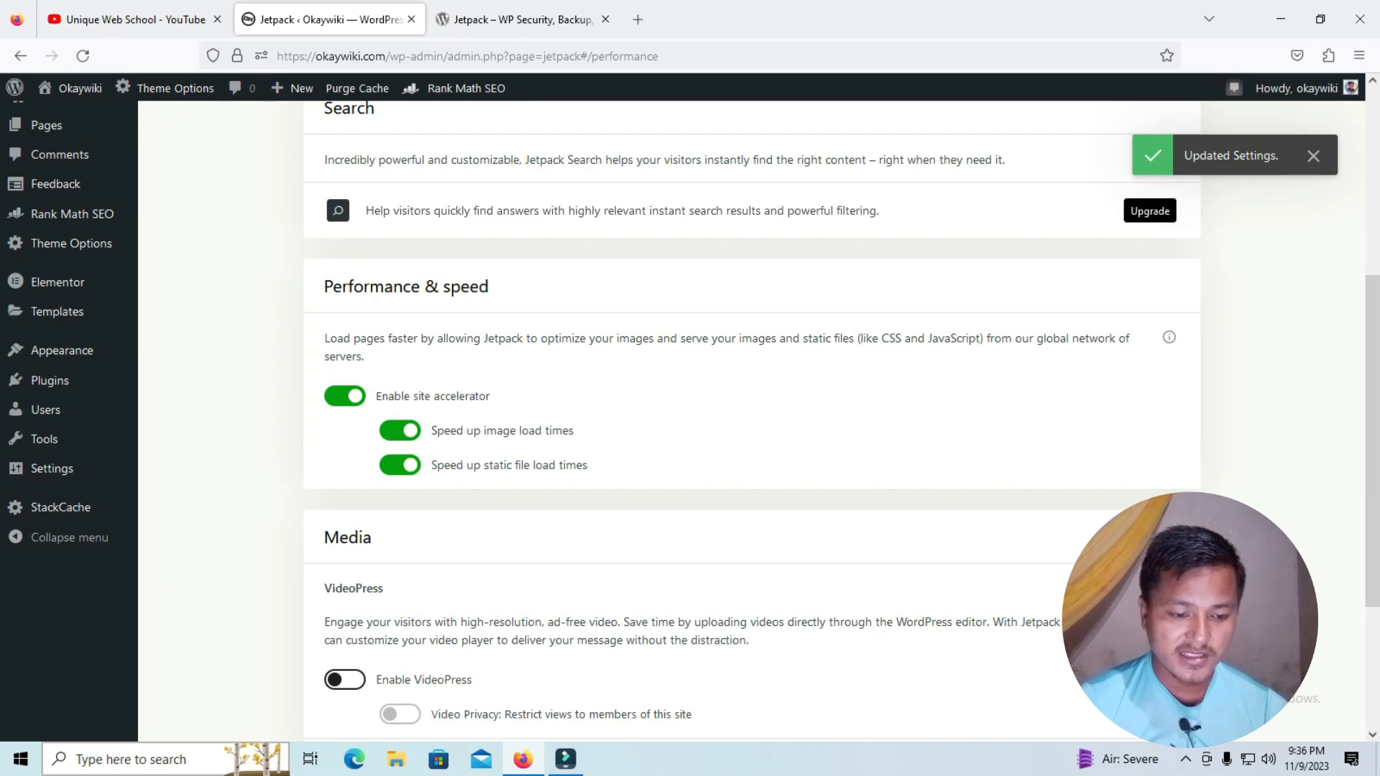
{"action": "scroll", "coordinate": [751, 420], "scroll_direction": "down", "scroll_amount": 3}
{"action": "left_click", "coordinate": [344, 504]}
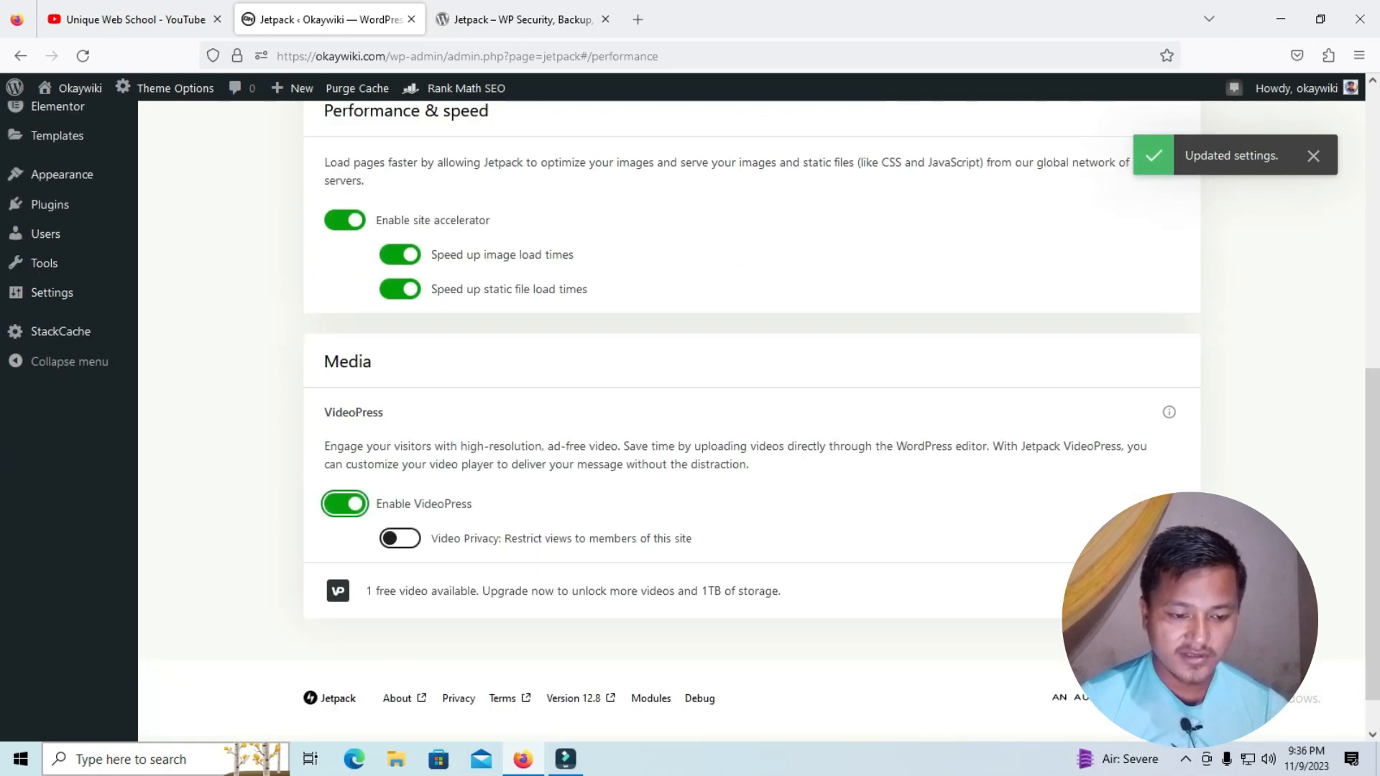
{"action": "scroll", "coordinate": [751, 420], "scroll_direction": "down", "scroll_amount": 1}
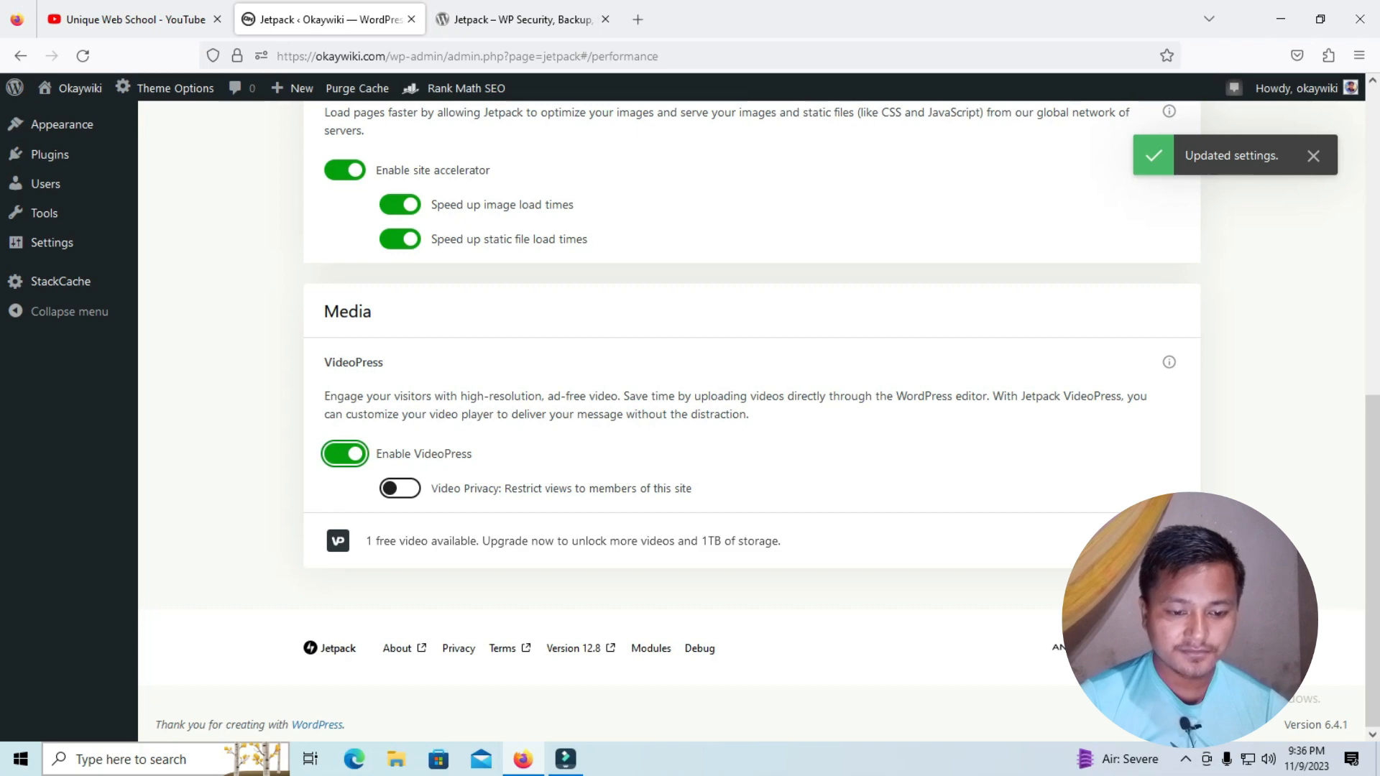
Review the Jetpack writing settings, from Media and Composing through Theme enhancements and Widgets to Post by email
{"action": "scroll", "coordinate": [751, 421], "scroll_direction": "up", "scroll_amount": 8}
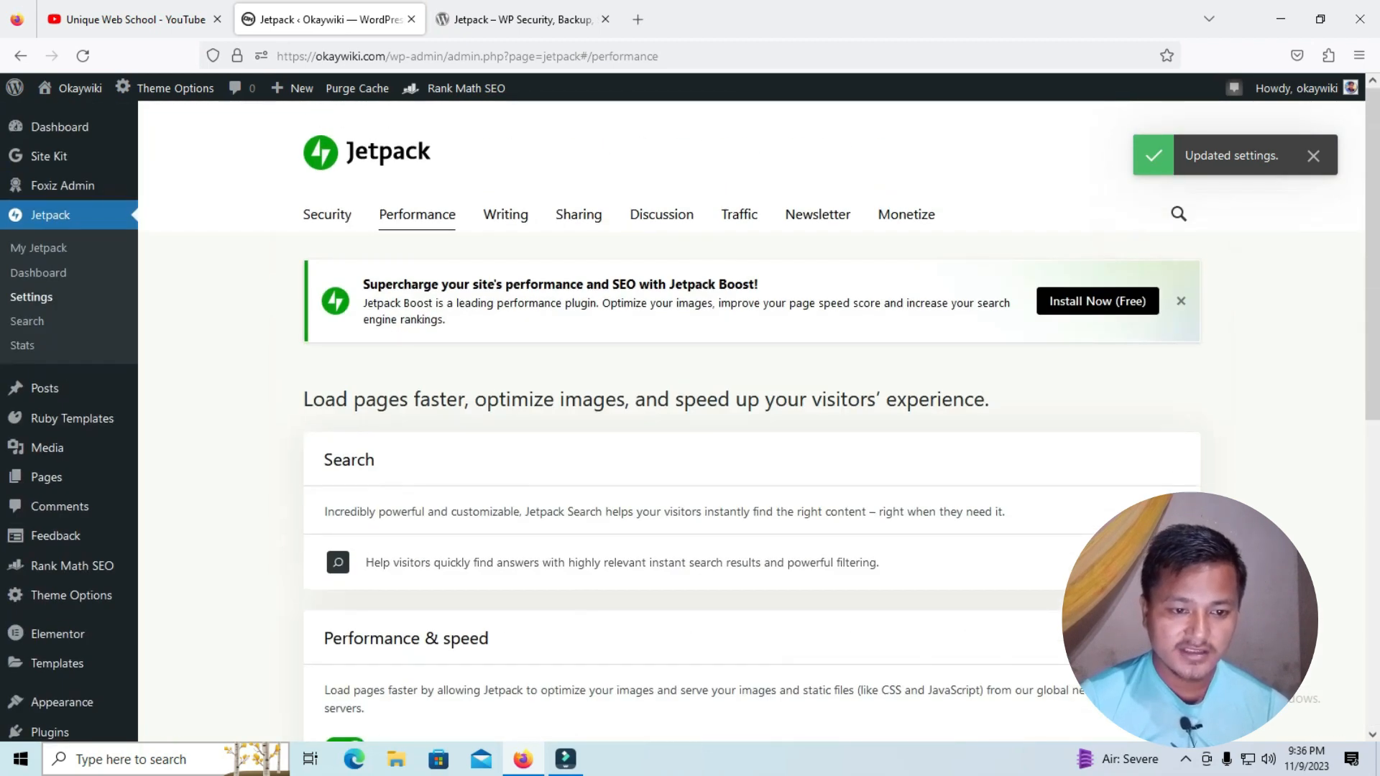
{"action": "left_click", "coordinate": [506, 215]}
{"action": "scroll", "coordinate": [751, 421], "scroll_direction": "down", "scroll_amount": 10}
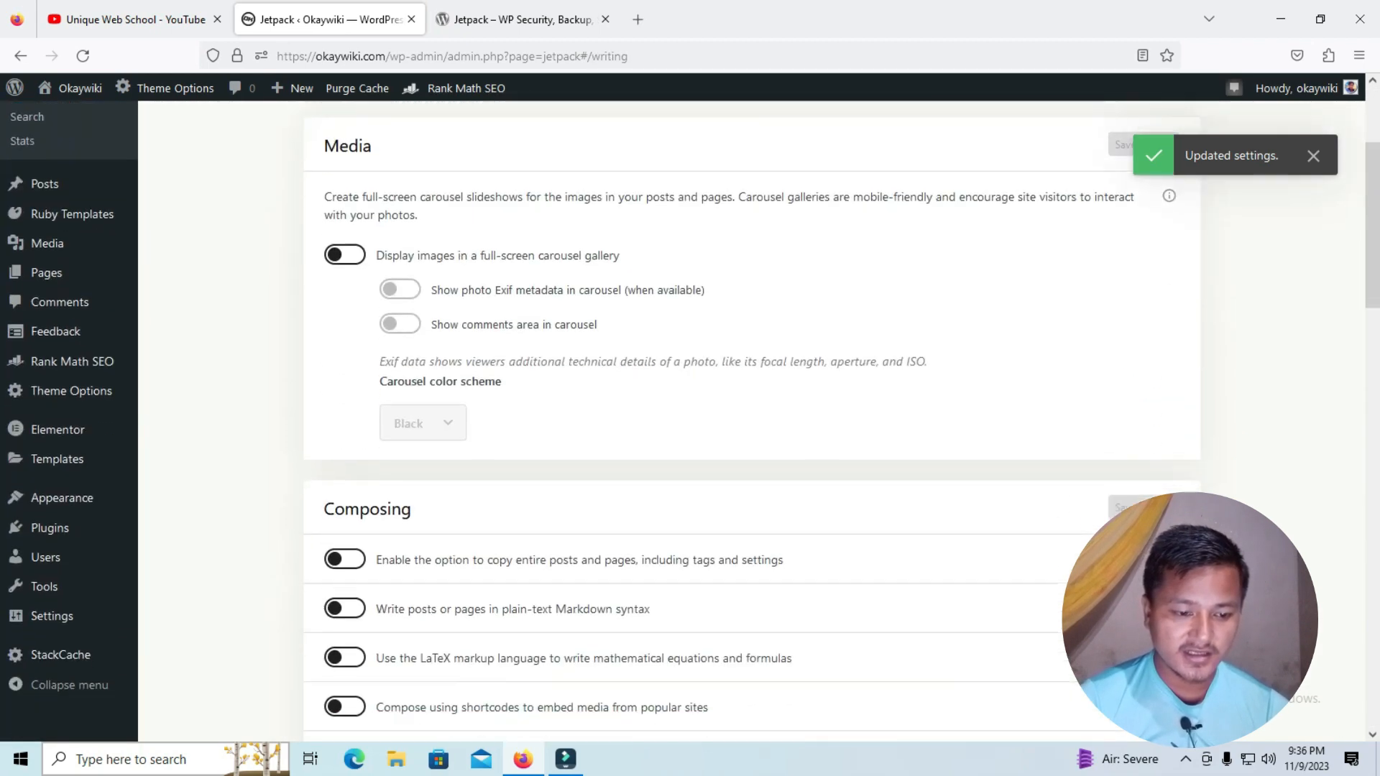
{"action": "scroll", "coordinate": [751, 421], "scroll_direction": "down", "scroll_amount": 1}
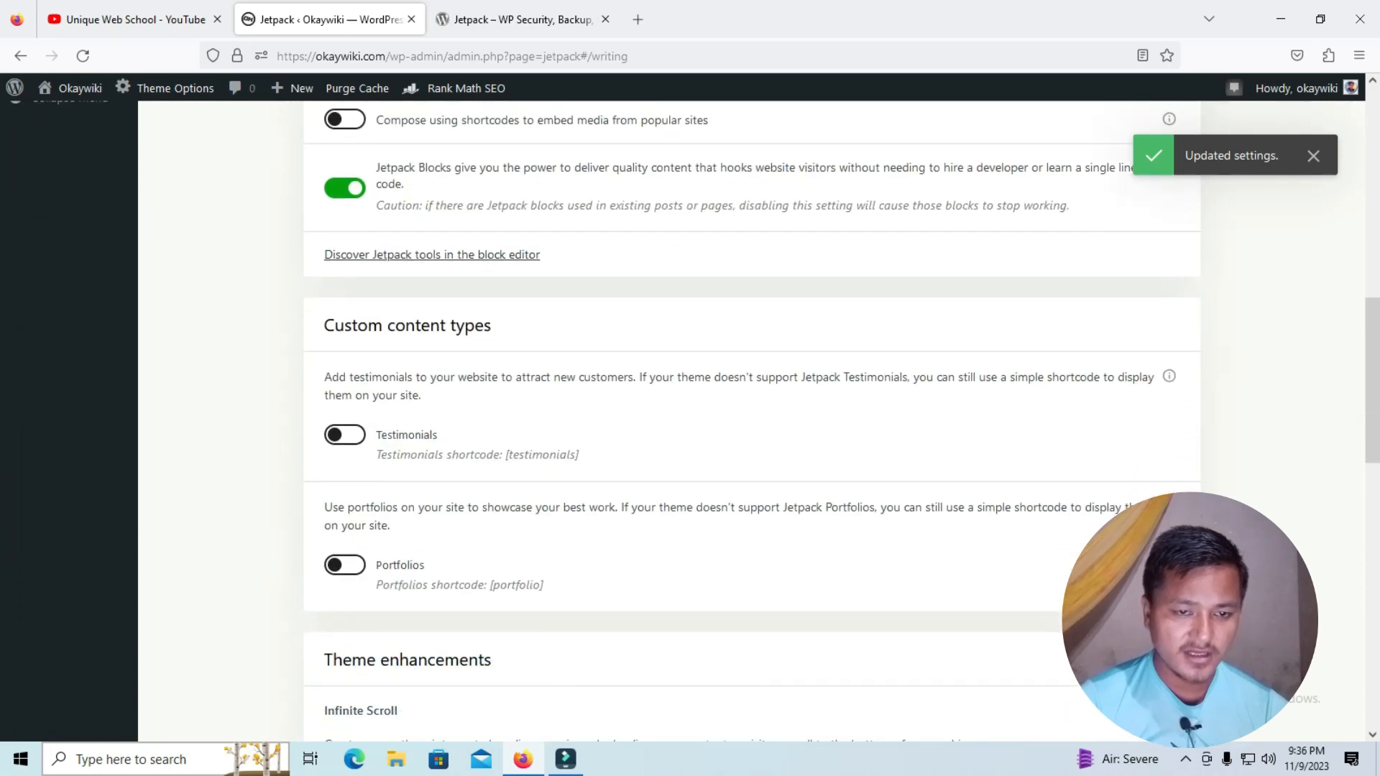
{"action": "scroll", "coordinate": [751, 420], "scroll_direction": "down", "scroll_amount": 10}
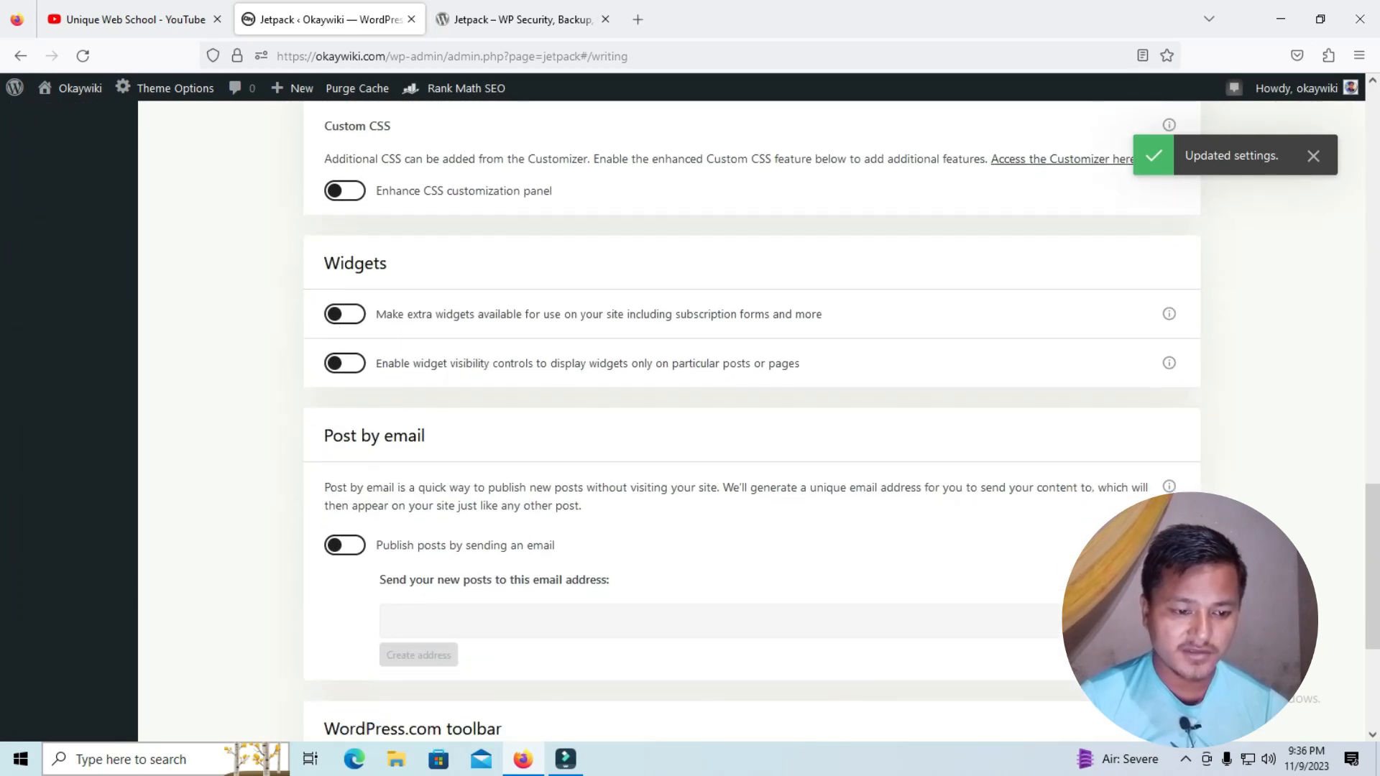
{"action": "scroll", "coordinate": [751, 420], "scroll_direction": "up", "scroll_amount": 20}
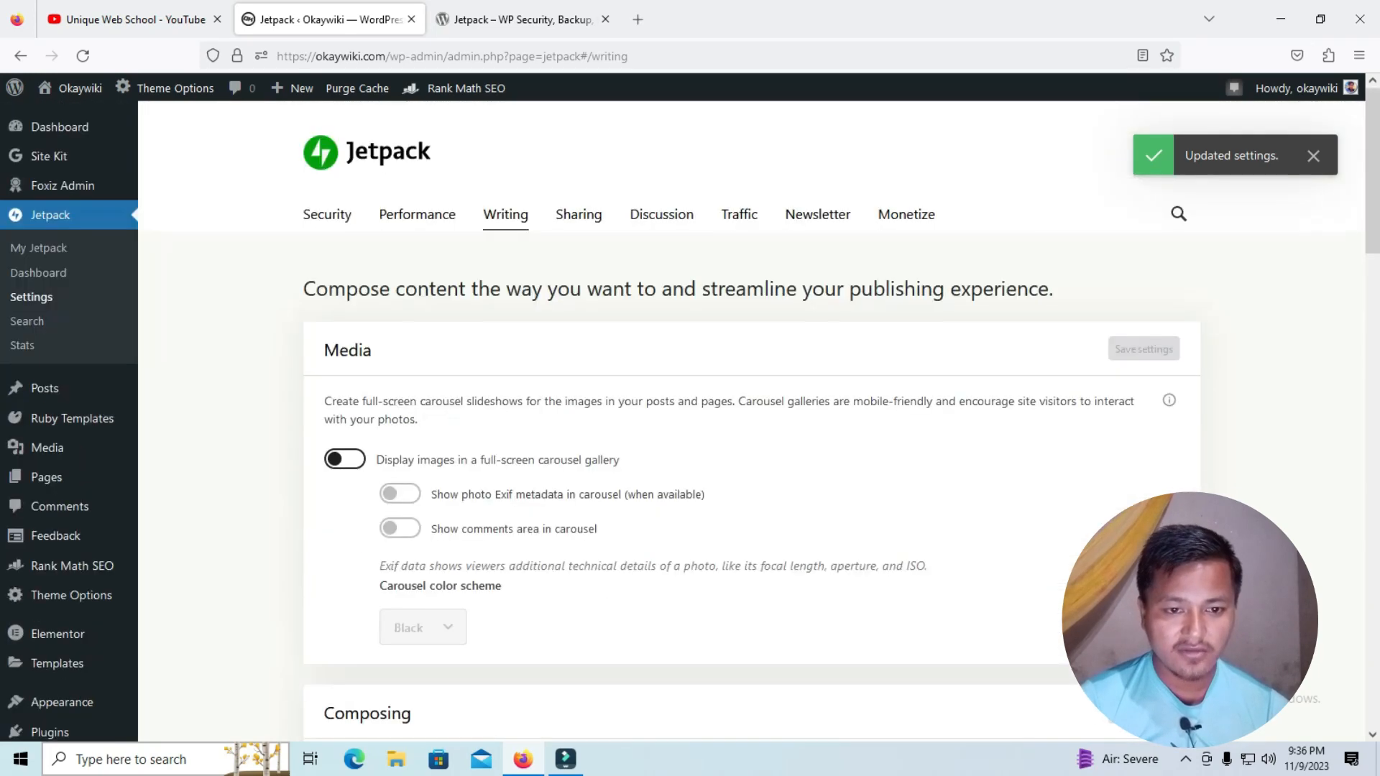
{"action": "scroll", "coordinate": [750, 421], "scroll_direction": "down", "scroll_amount": 10}
{"action": "scroll", "coordinate": [751, 421], "scroll_direction": "down", "scroll_amount": 7}
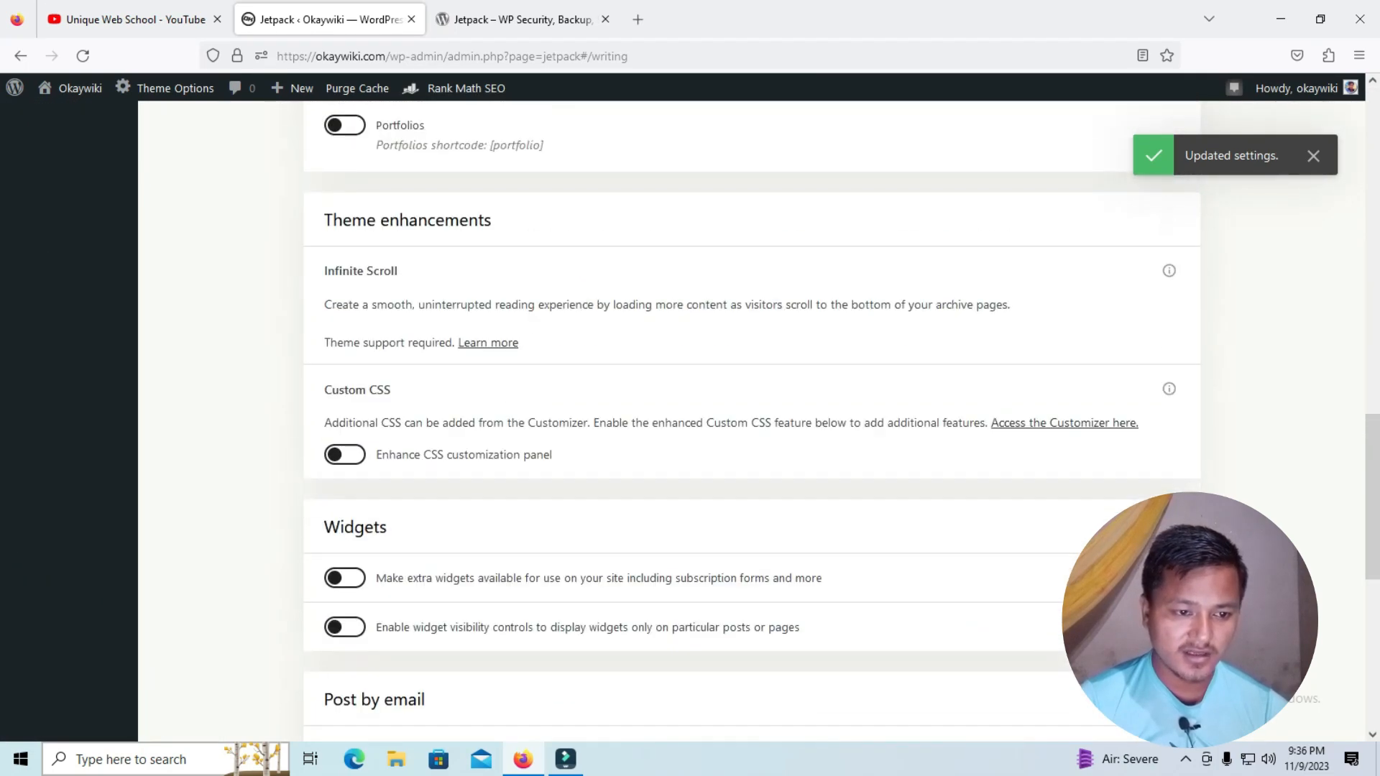
{"action": "scroll", "coordinate": [751, 421], "scroll_direction": "up", "scroll_amount": 17}
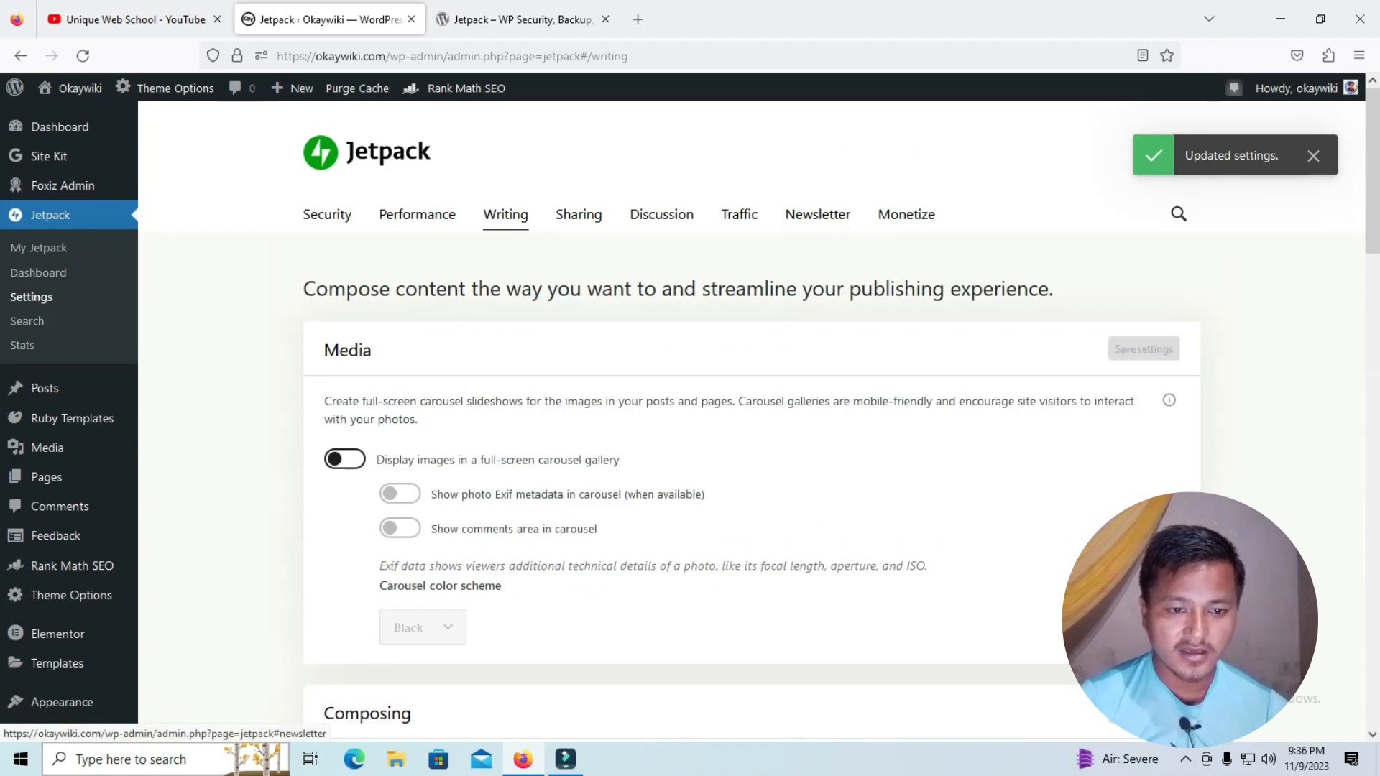
Review the Jetpack sharing settings for social connections, sharing and Like buttons, and the discussion settings for comments
{"action": "left_click", "coordinate": [578, 214]}
{"action": "scroll", "coordinate": [751, 421], "scroll_direction": "down", "scroll_amount": 5}
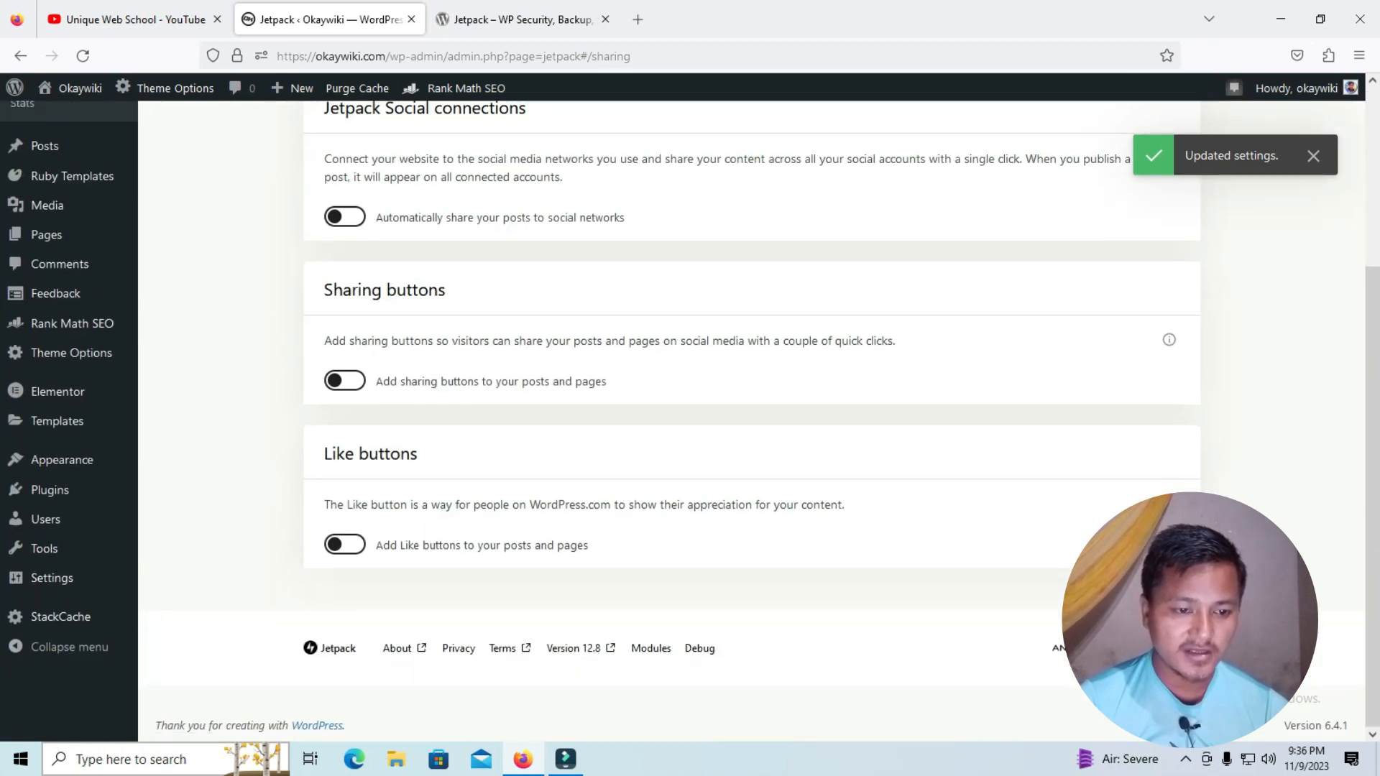
{"action": "scroll", "coordinate": [751, 420], "scroll_direction": "up", "scroll_amount": 5}
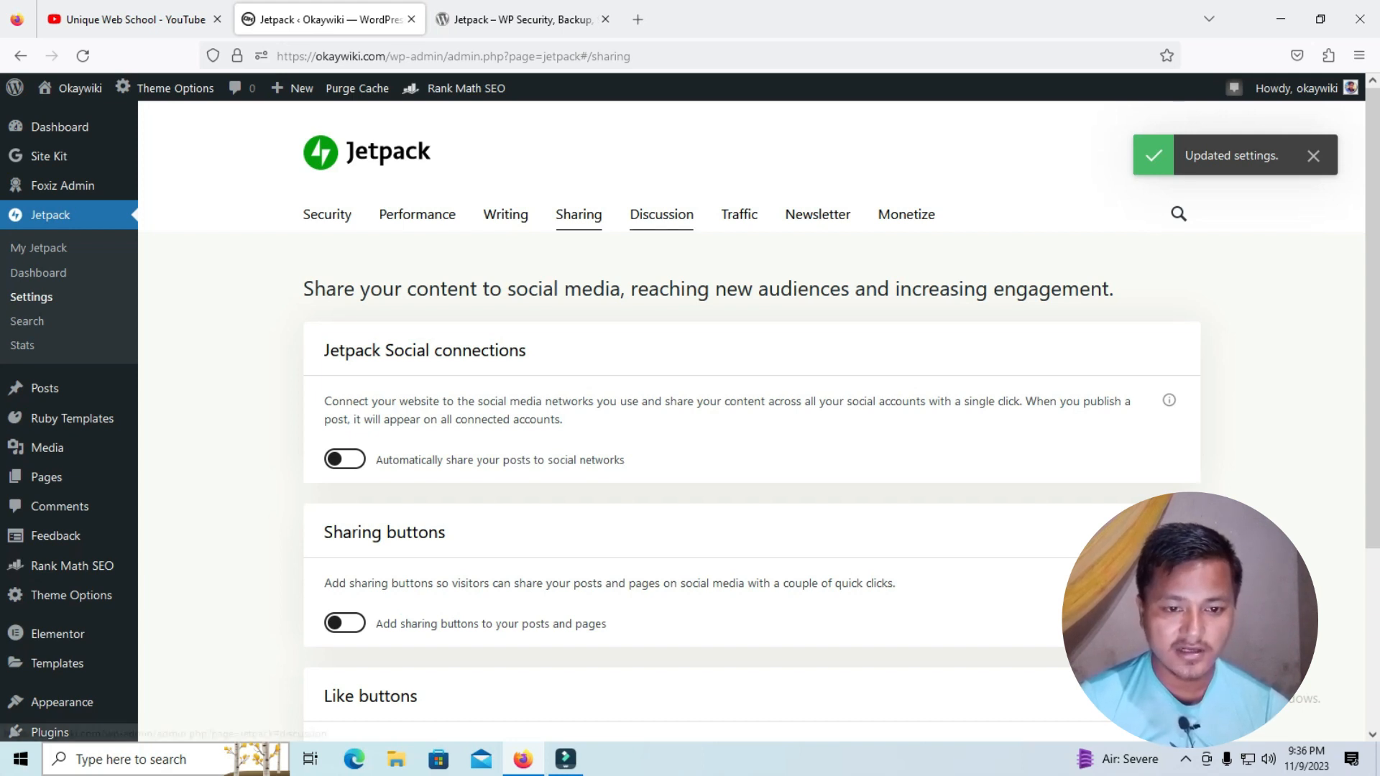
{"action": "left_click", "coordinate": [661, 214]}
{"action": "scroll", "coordinate": [752, 421], "scroll_direction": "down", "scroll_amount": 3}
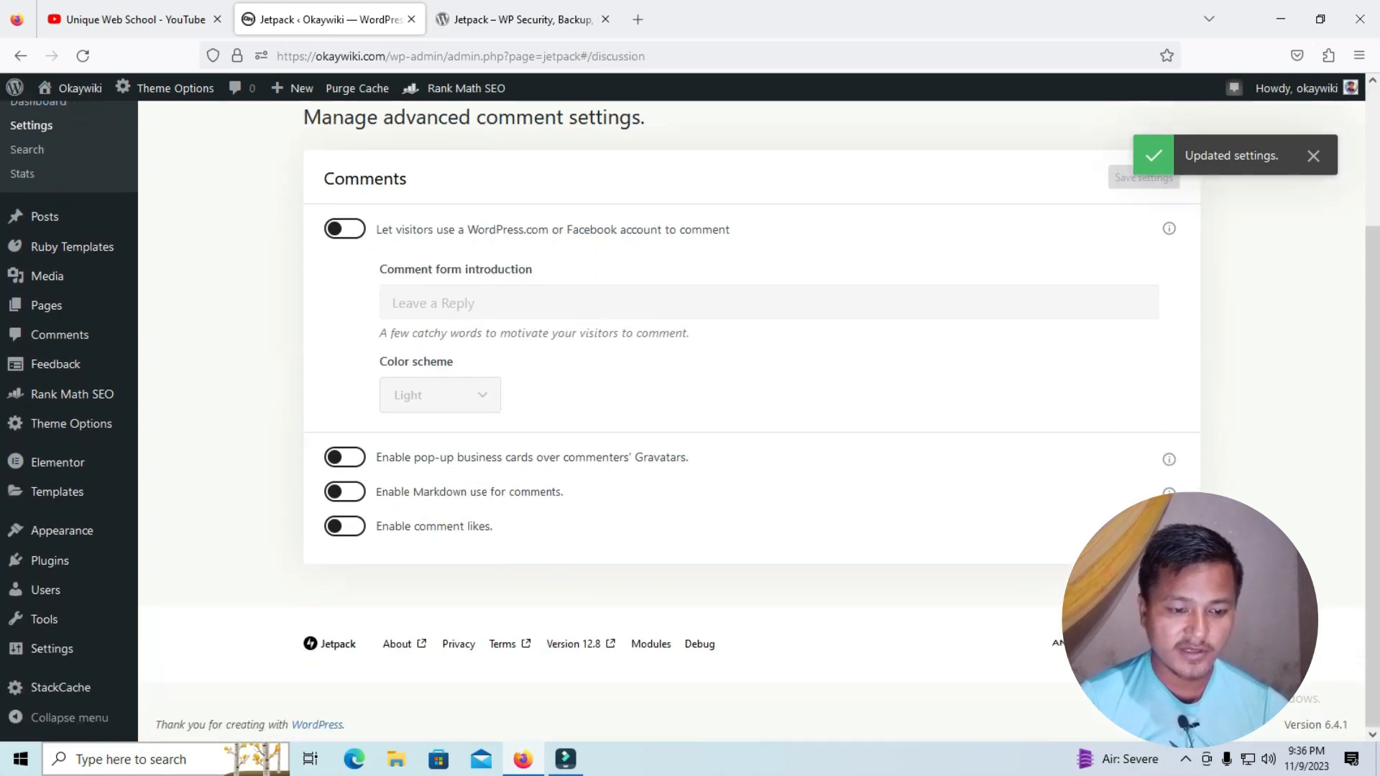
{"action": "scroll", "coordinate": [752, 422], "scroll_direction": "up", "scroll_amount": 3}
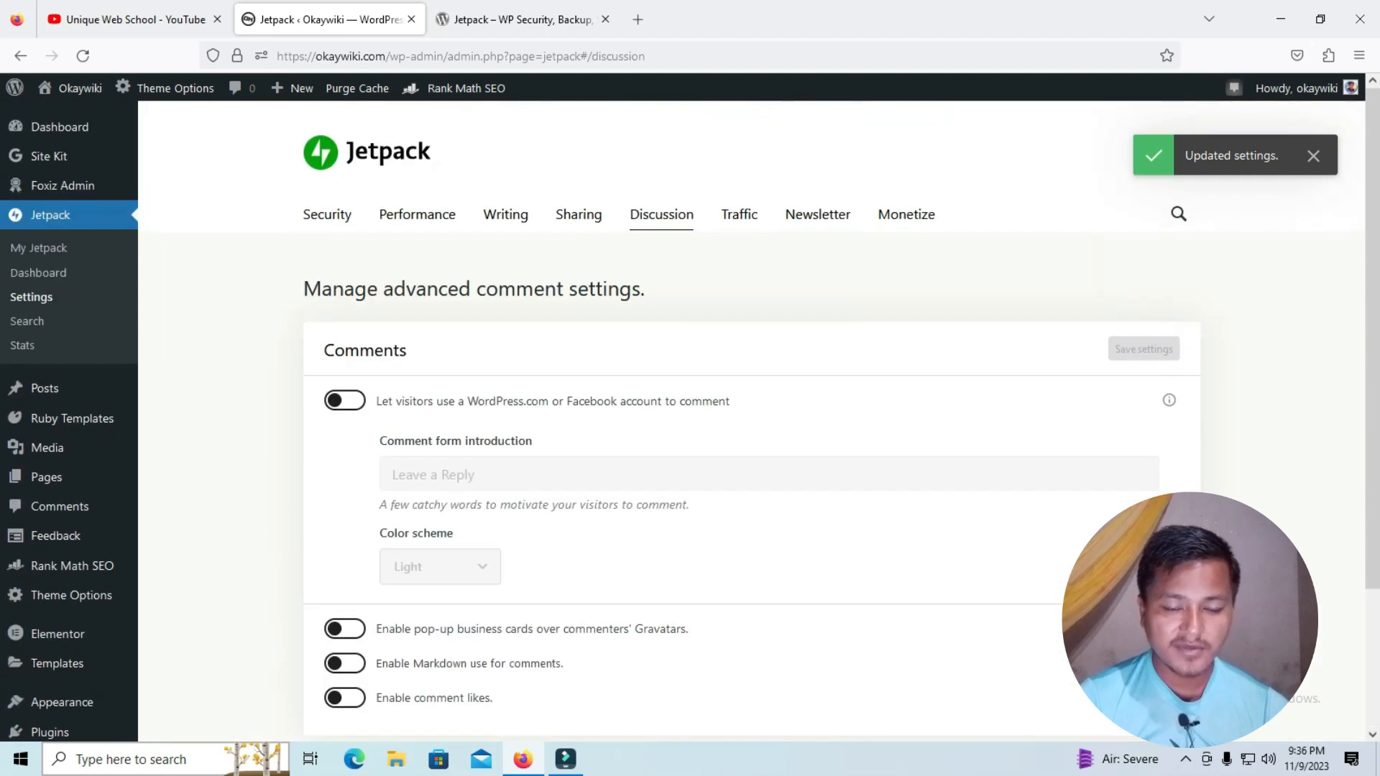
Enable customization of the SEO settings under Search engine optimization in the Jetpack traffic settings
{"action": "left_click", "coordinate": [739, 214]}
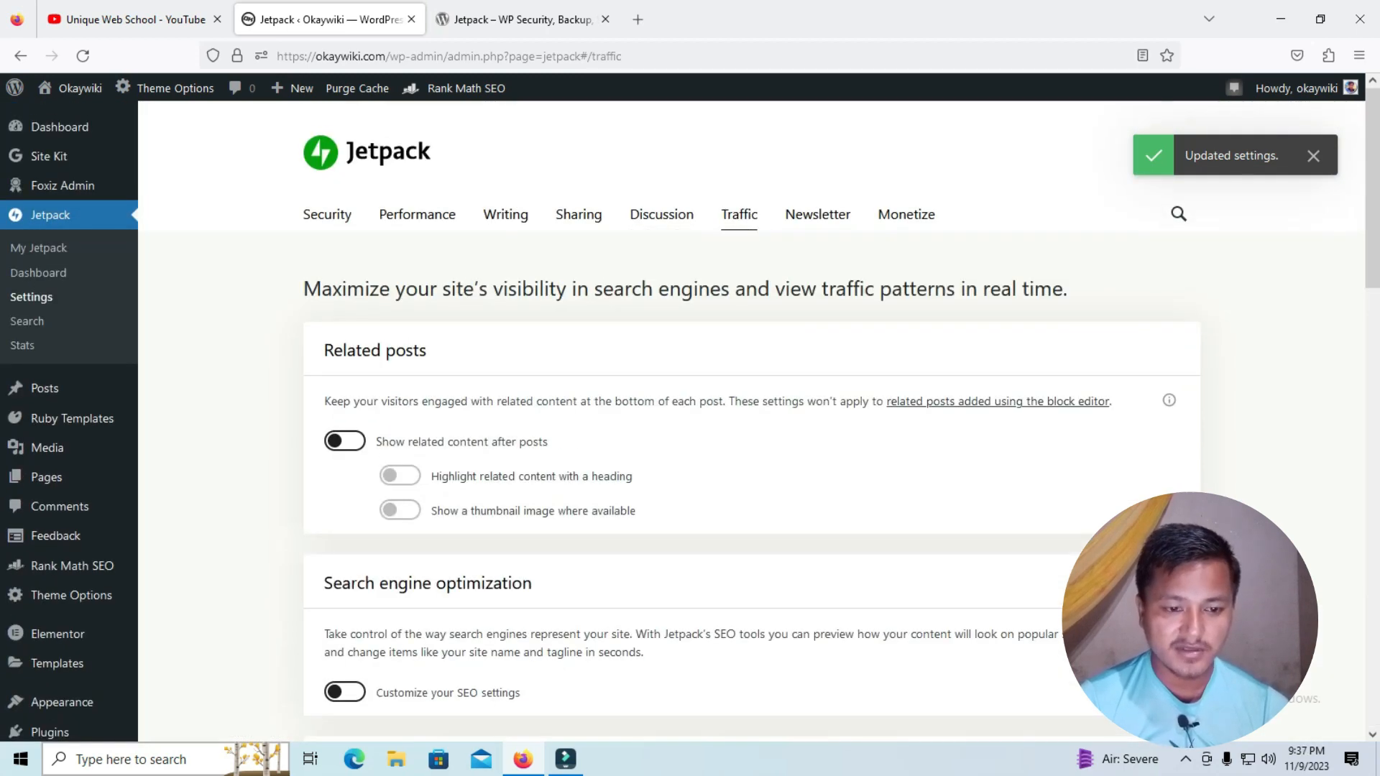
{"action": "scroll", "coordinate": [752, 421], "scroll_direction": "down", "scroll_amount": 5}
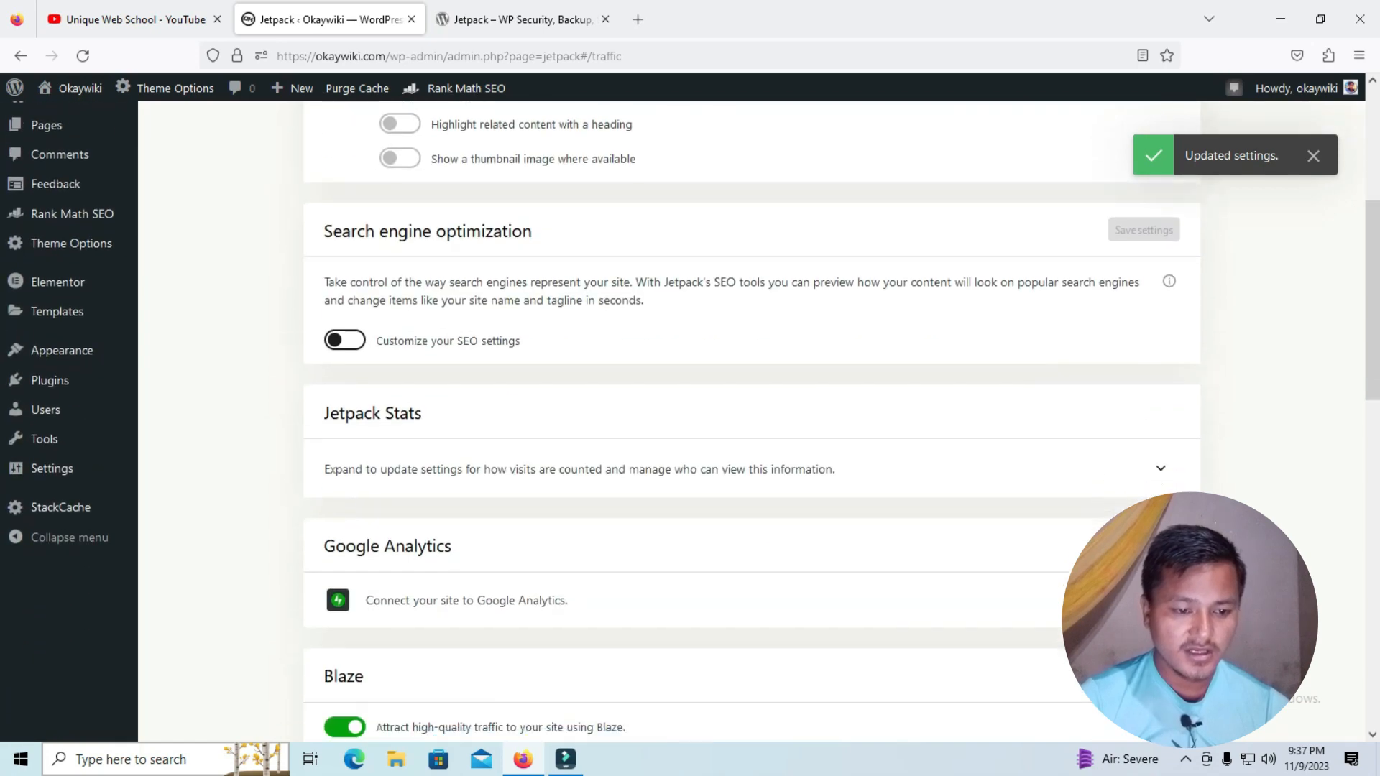
{"action": "left_click", "coordinate": [344, 340]}
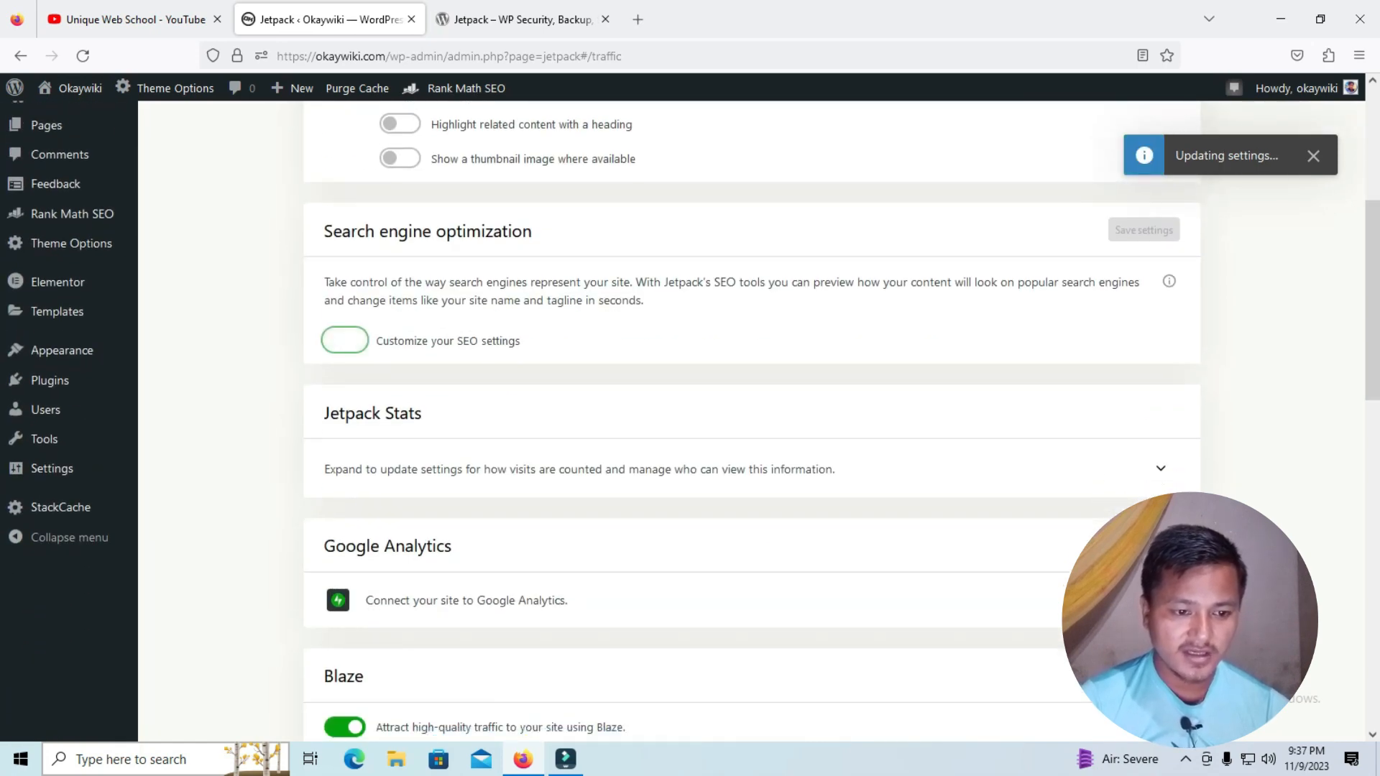
Enable XML sitemap generation under Sitemaps in the traffic settings
{"action": "scroll", "coordinate": [345, 340], "scroll_direction": "down", "scroll_amount": 4}
{"action": "scroll", "coordinate": [752, 421], "scroll_direction": "down", "scroll_amount": 6}
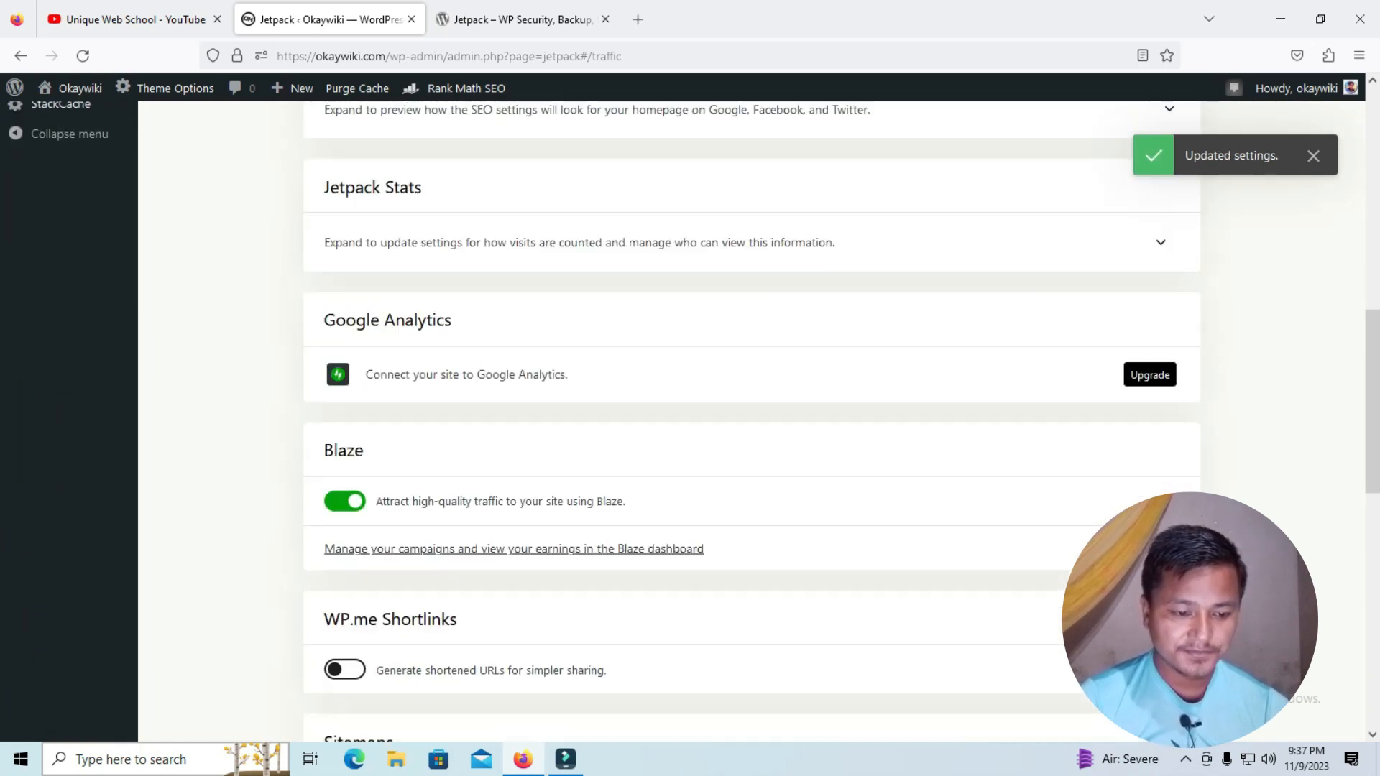
{"action": "scroll", "coordinate": [752, 421], "scroll_direction": "down", "scroll_amount": 2}
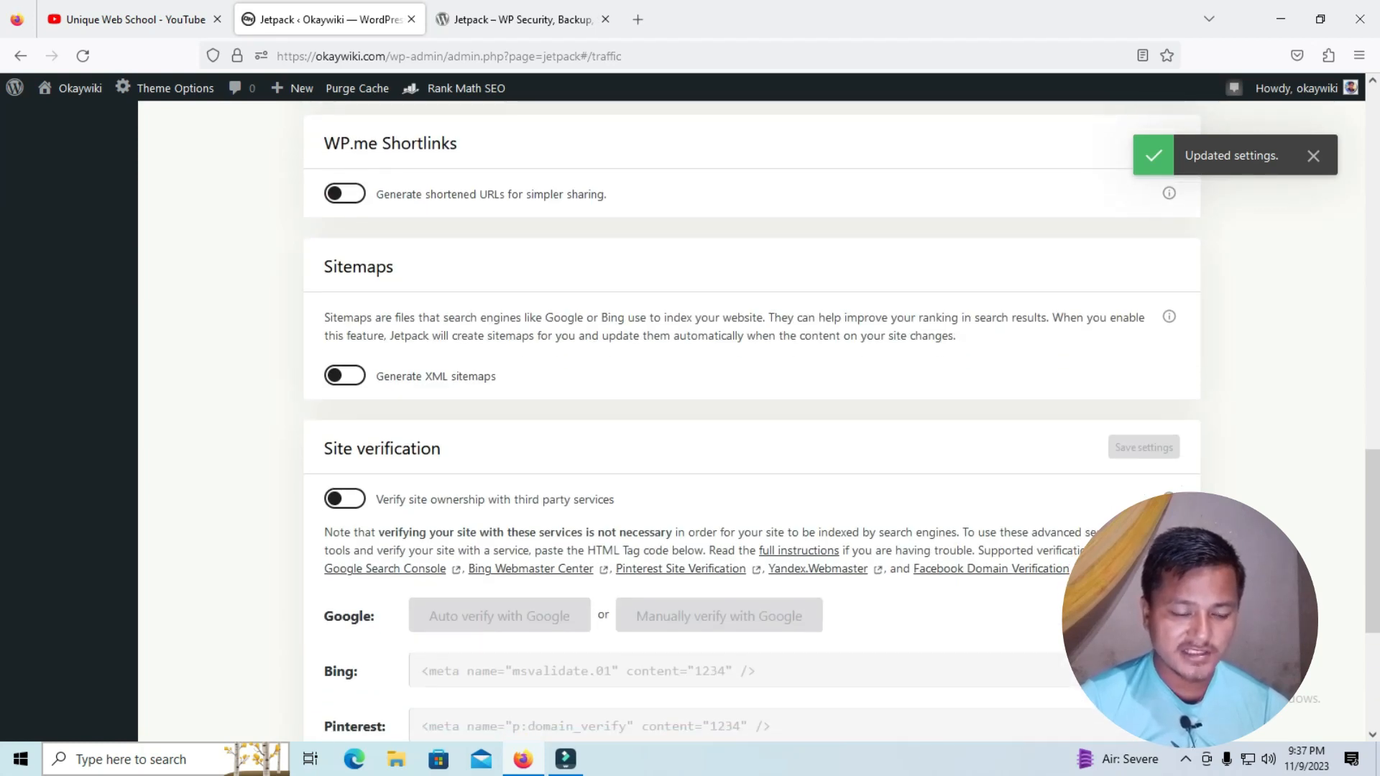
{"action": "left_click", "coordinate": [345, 376]}
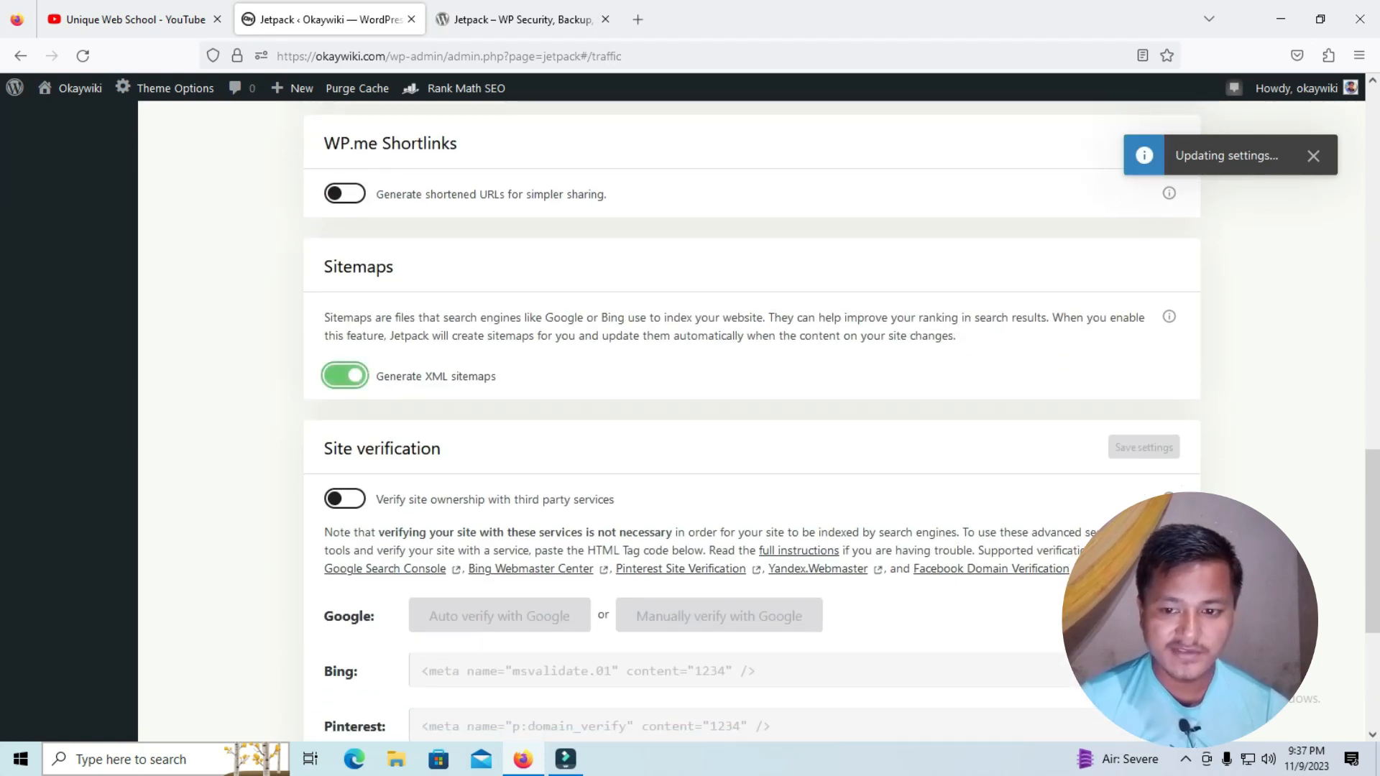
Copy the news-sitemap.xml address, open it in a new tab to examine the XML news sitemap, and close that tab
{"action": "left_click_drag", "start_coordinate": [544, 450], "coordinate": [336, 450]}
{"action": "right_click", "coordinate": [461, 451]}
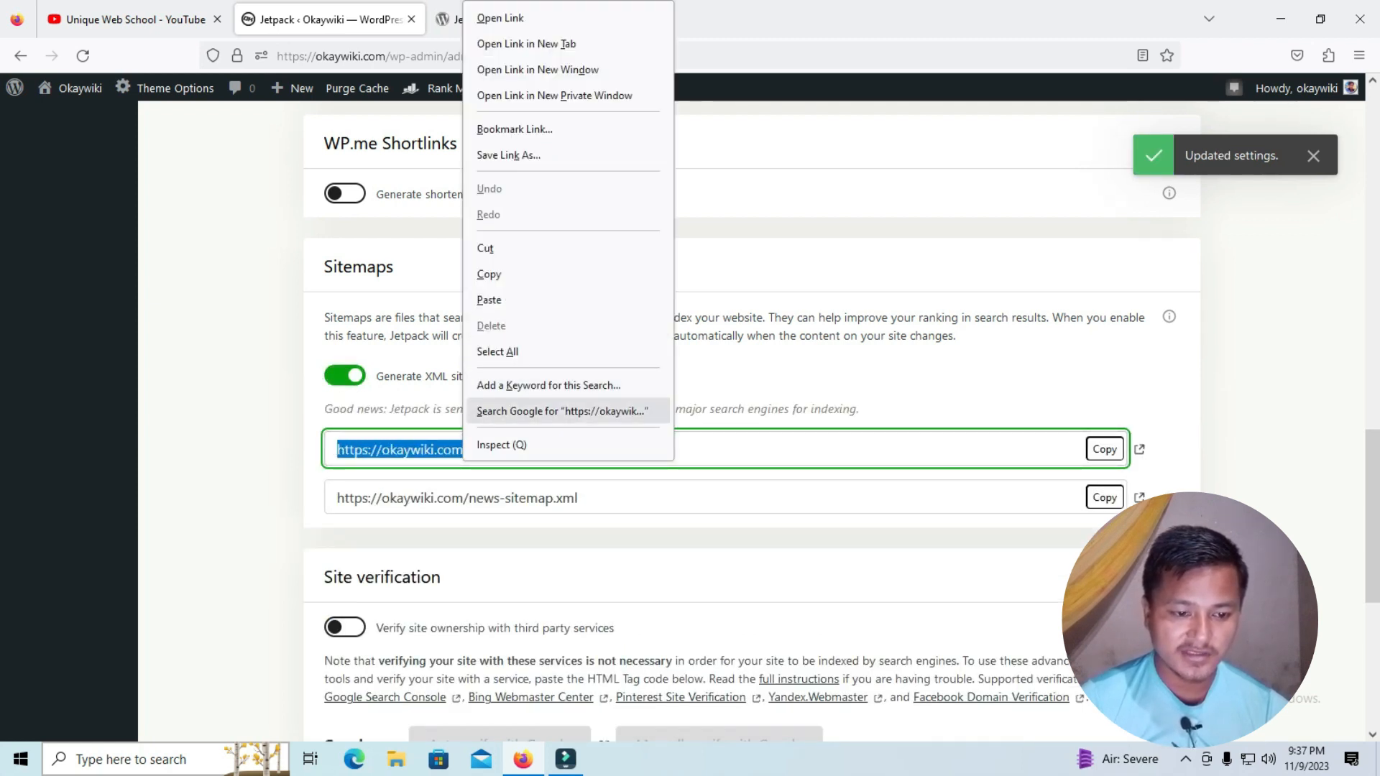
{"action": "left_click", "coordinate": [490, 274]}
{"action": "left_click", "coordinate": [460, 498]}
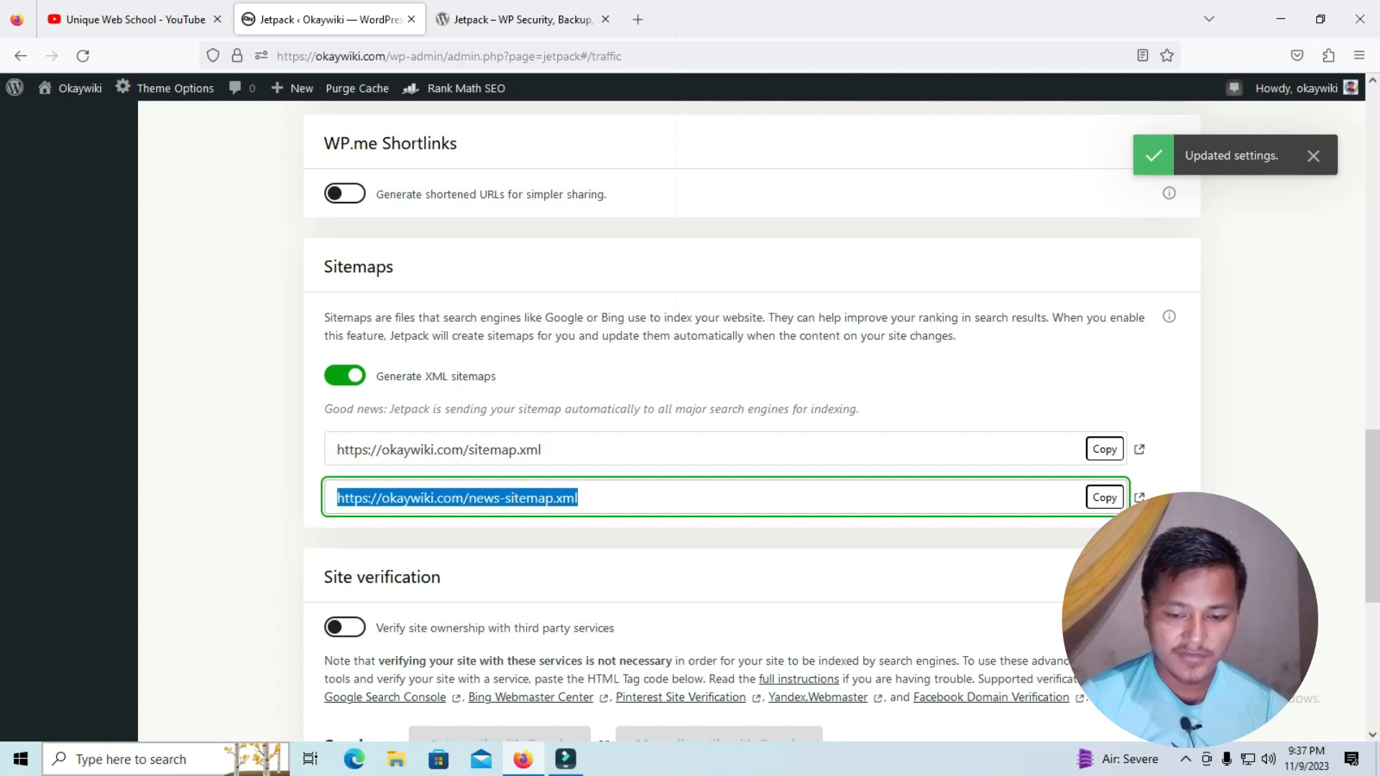
{"action": "left_click", "coordinate": [1104, 498]}
{"action": "key", "text": "ctrl+t"}
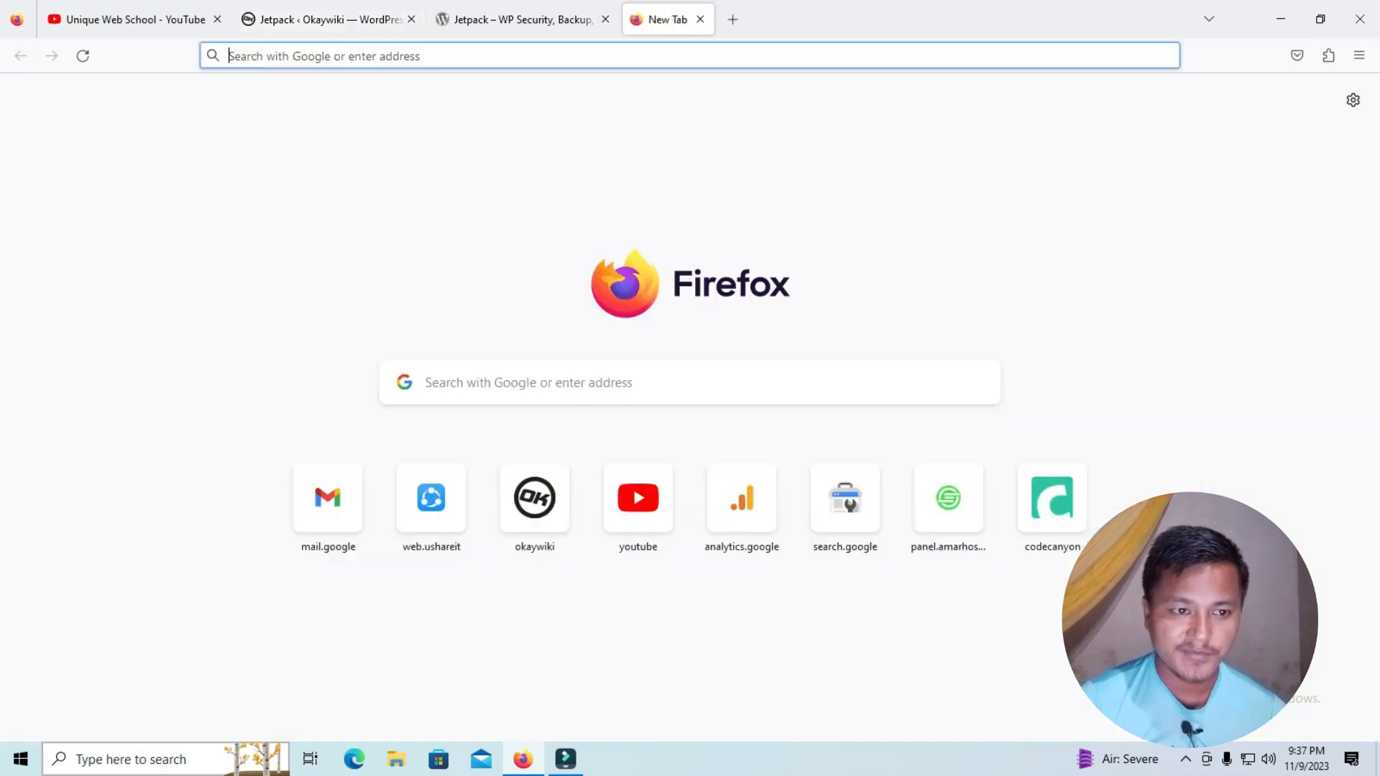
{"action": "key", "text": "ctrl+v"}
{"action": "key", "text": "Return"}
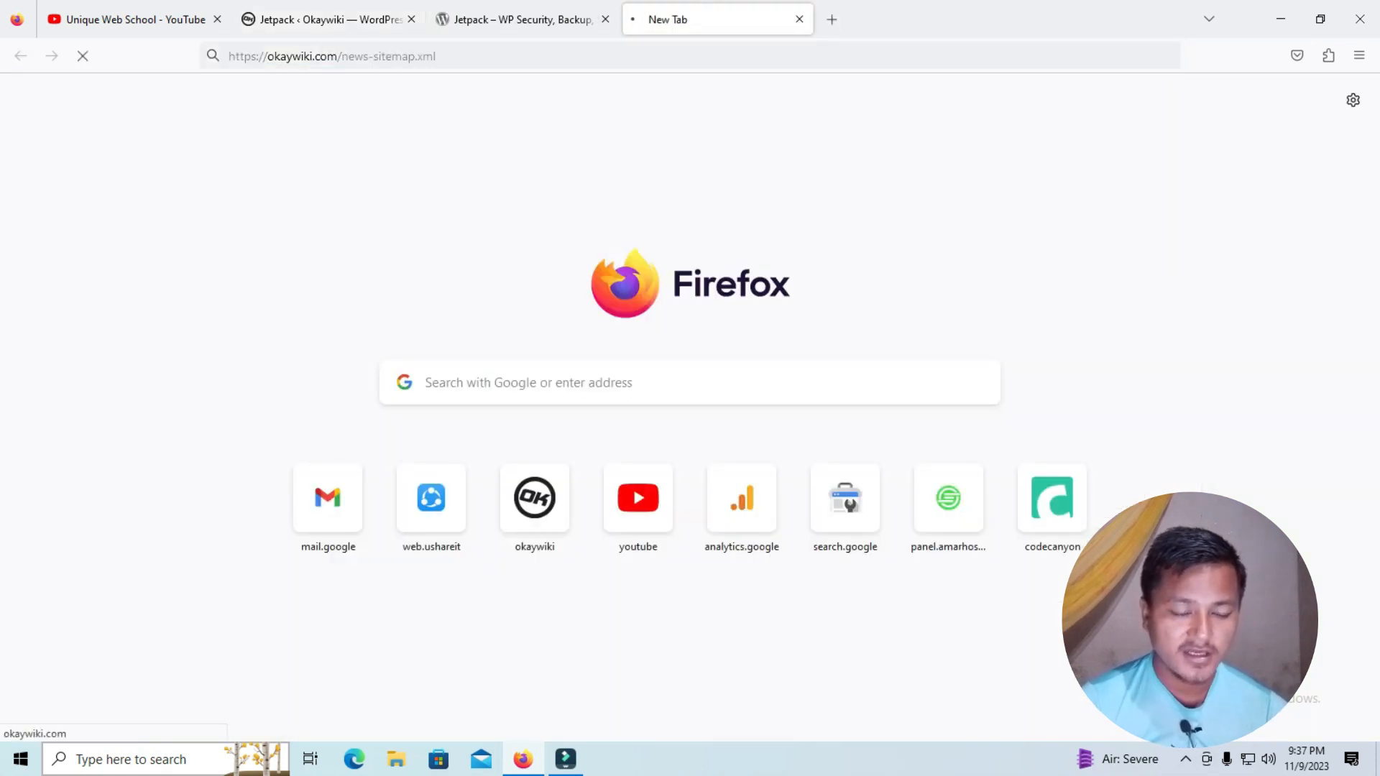
{"action": "left_click_drag", "start_coordinate": [490, 56], "coordinate": [276, 56]}
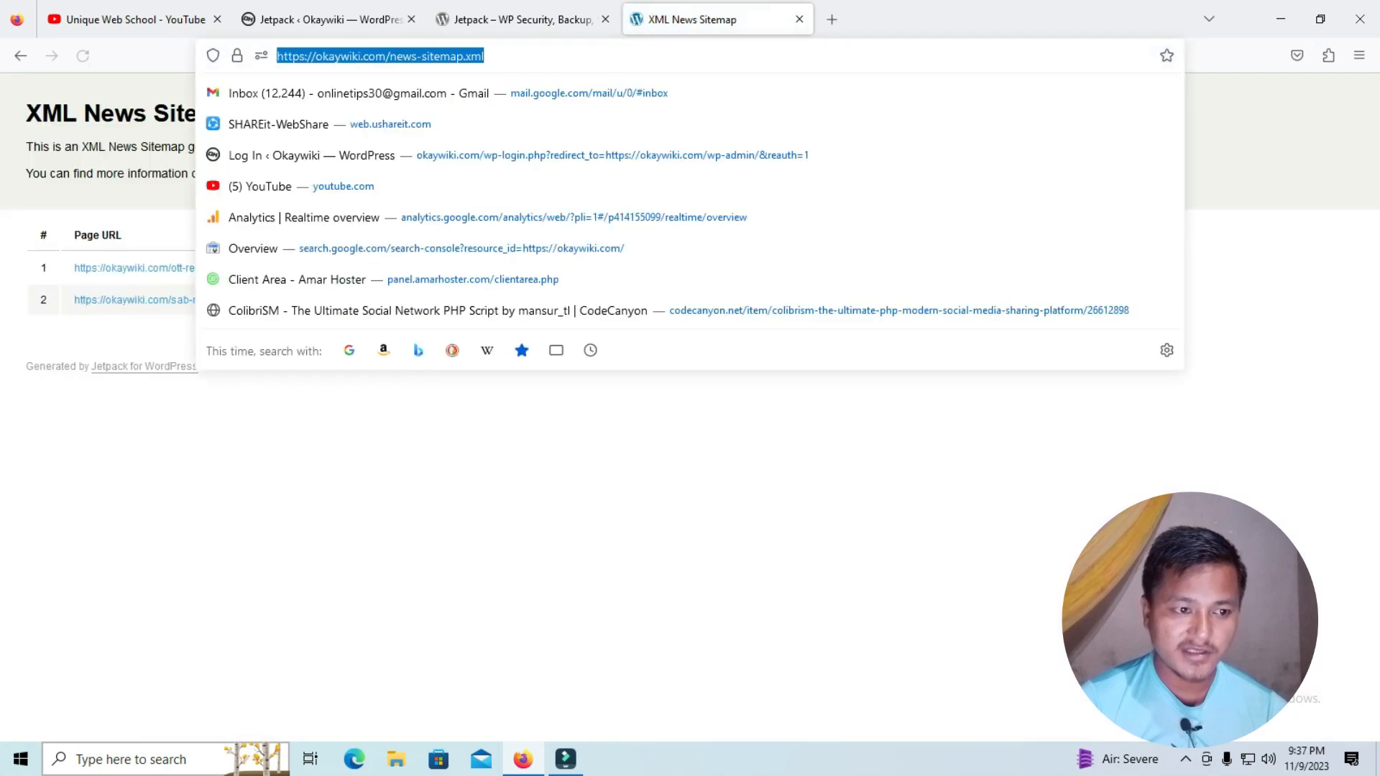
{"action": "left_click", "coordinate": [431, 424]}
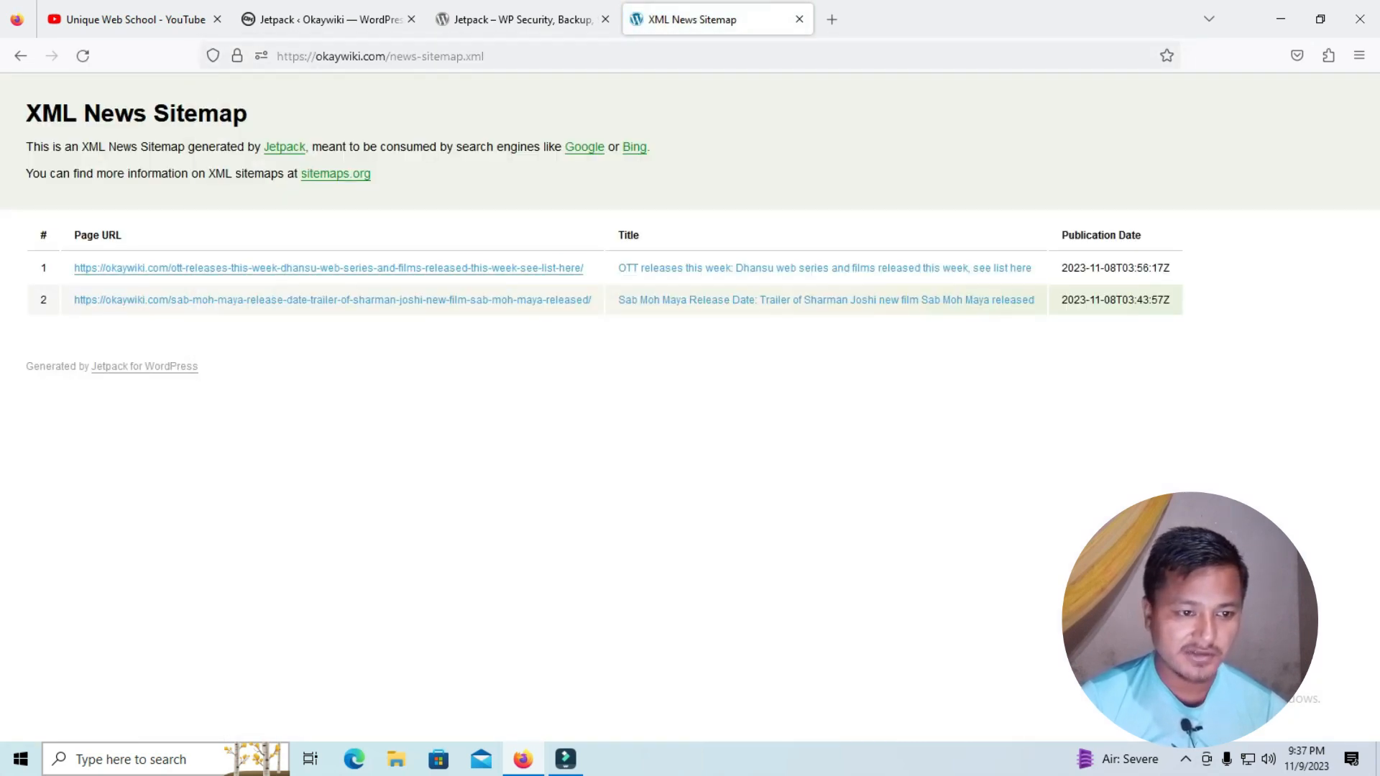
{"action": "left_click", "coordinate": [799, 19]}
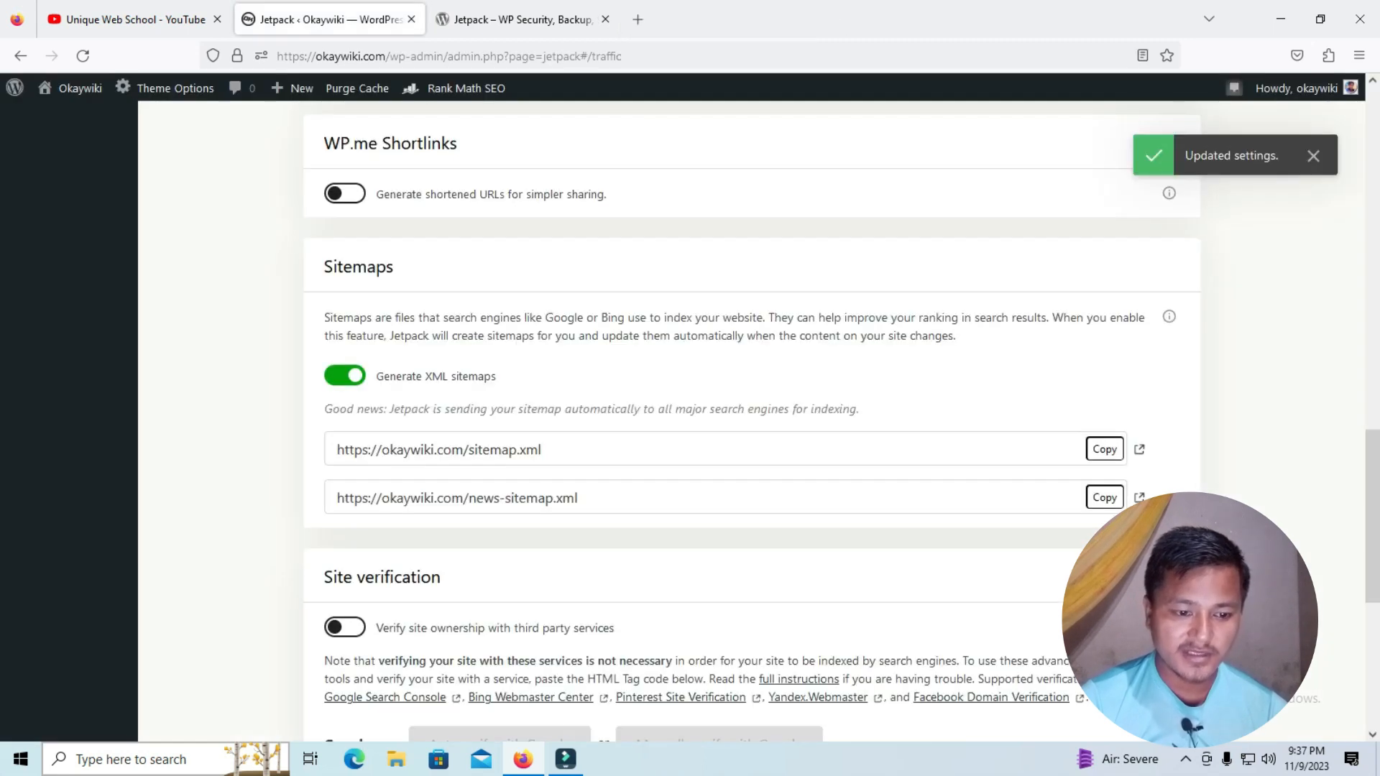
Copy the sitemap.xml address, open it in a new tab to examine the XML sitemap index, and close that tab
{"action": "left_click", "coordinate": [546, 450]}
{"action": "left_click", "coordinate": [1105, 449]}
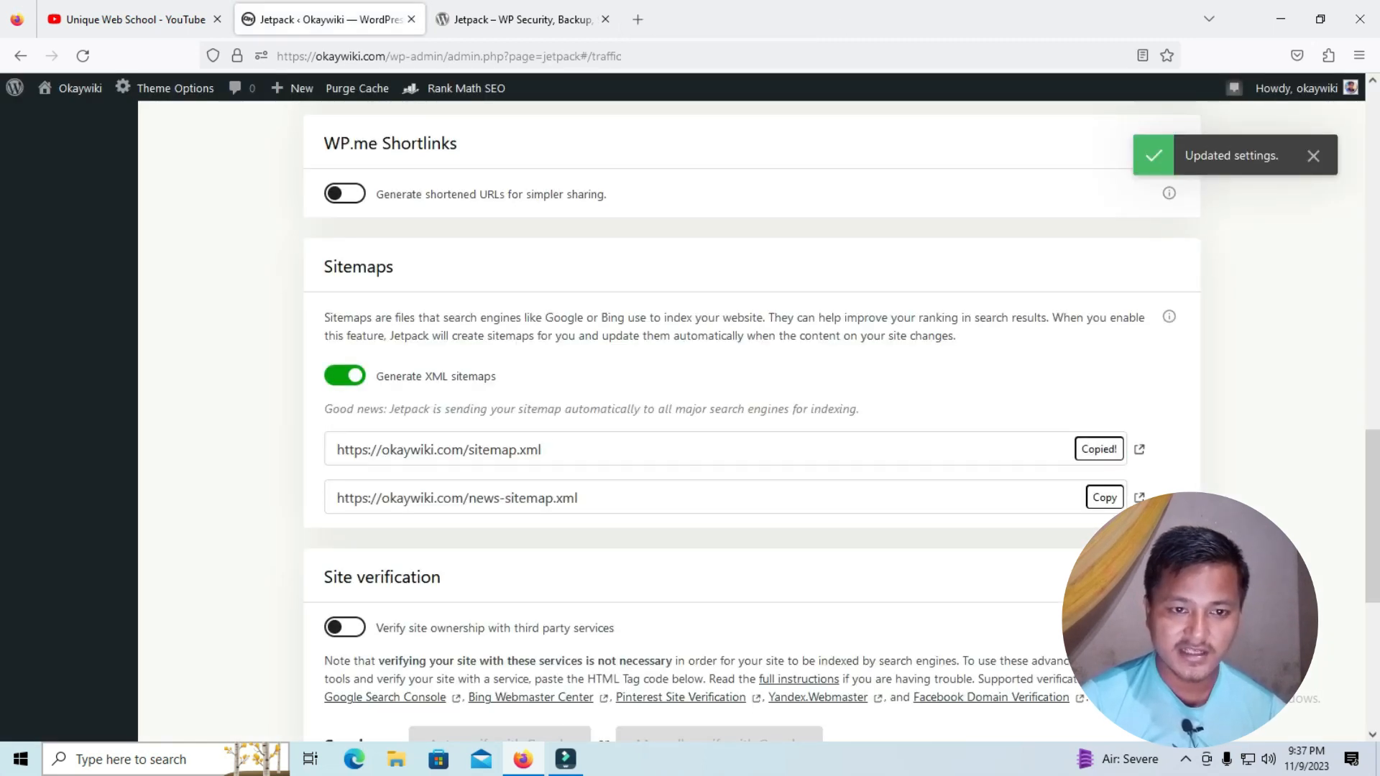
{"action": "left_click", "coordinate": [637, 19]}
{"action": "key", "text": "ctrl+v"}
{"action": "key", "text": "Return"}
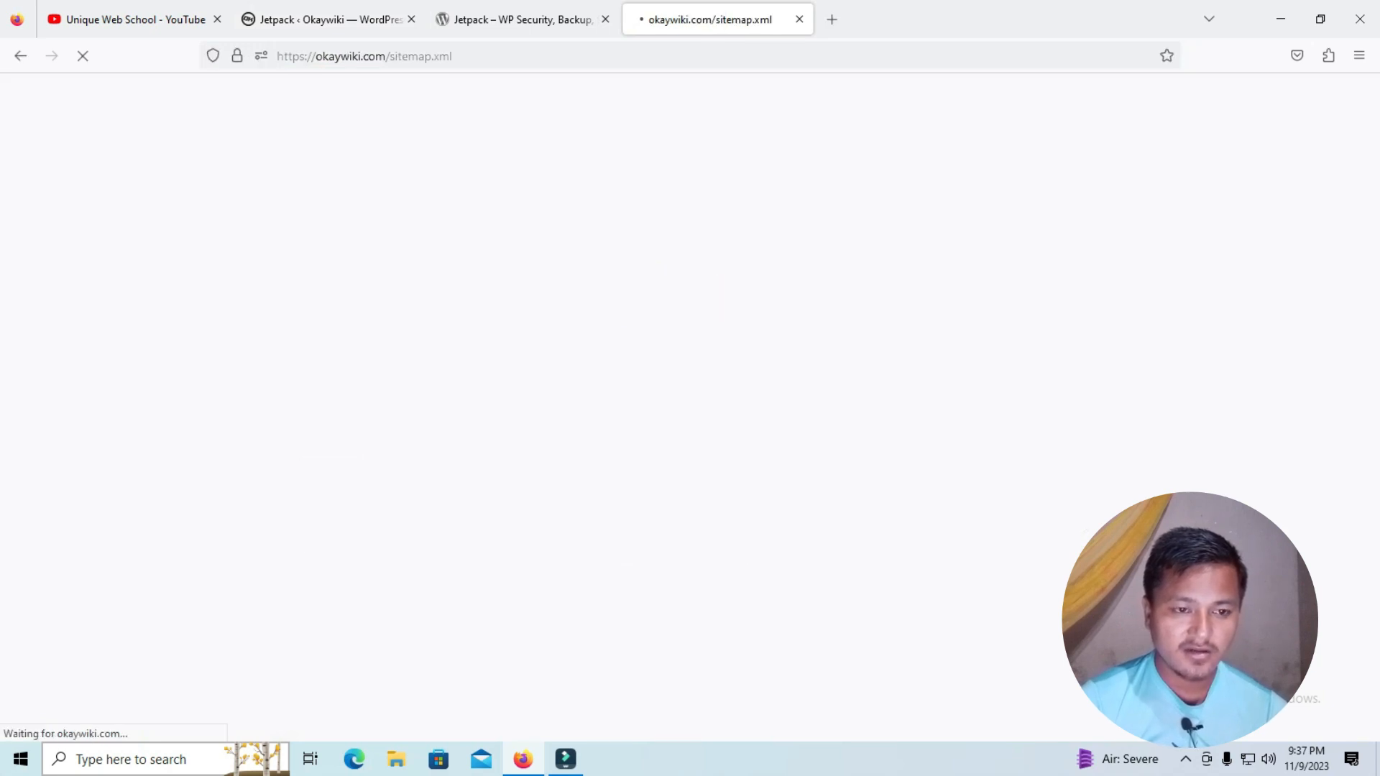
{"action": "left_click_drag", "start_coordinate": [63, 113], "coordinate": [219, 114]}
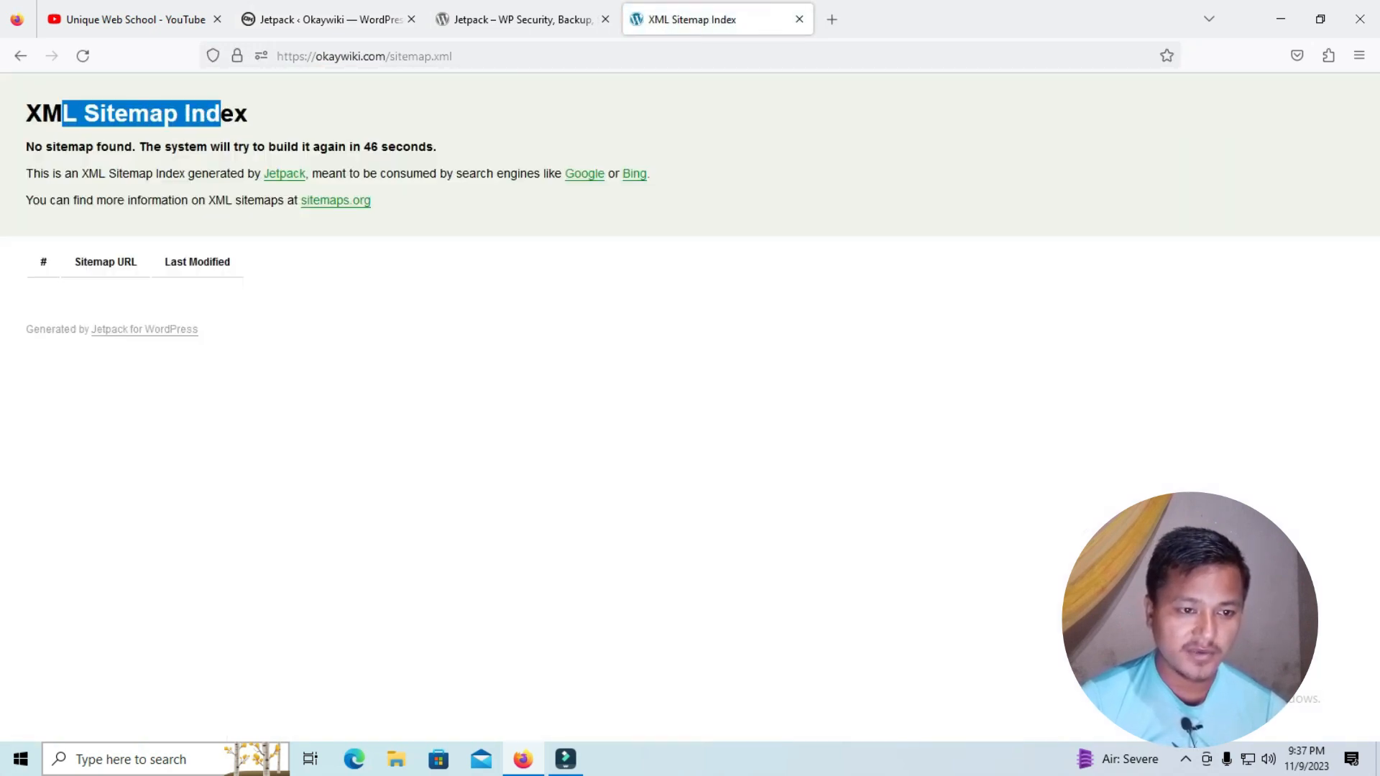
{"action": "left_click", "coordinate": [221, 115]}
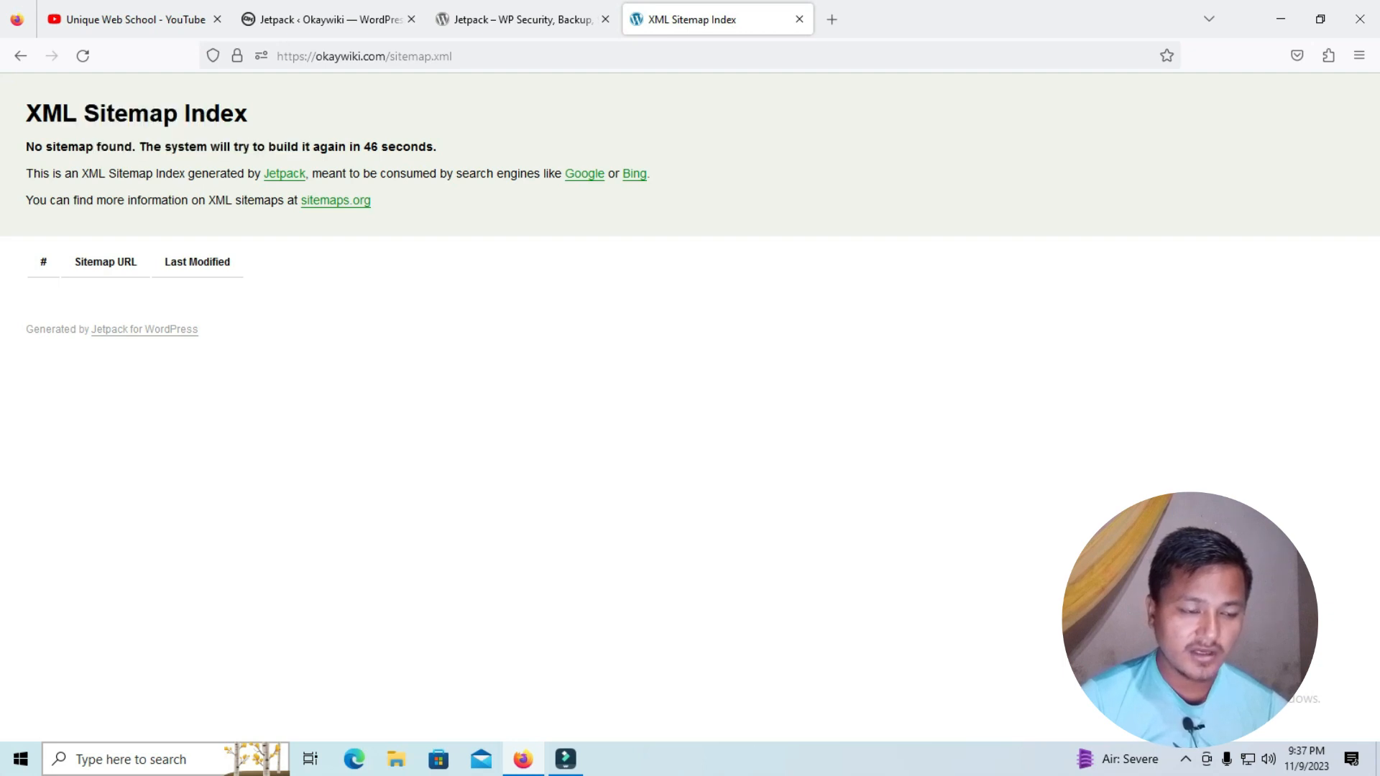
{"action": "left_click_drag", "start_coordinate": [95, 147], "coordinate": [229, 147]}
{"action": "left_click", "coordinate": [261, 146]}
{"action": "left_click_drag", "start_coordinate": [351, 146], "coordinate": [412, 146]}
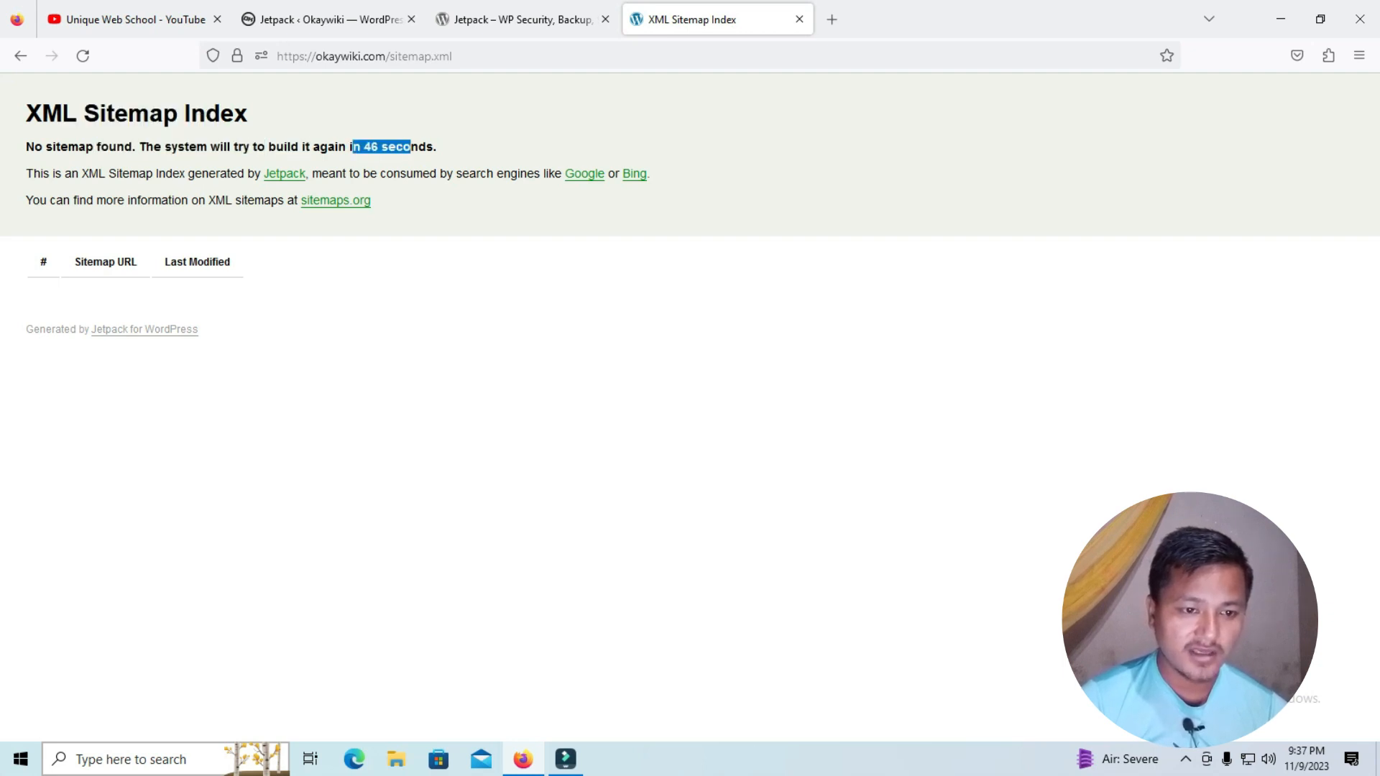
{"action": "left_click", "coordinate": [411, 147]}
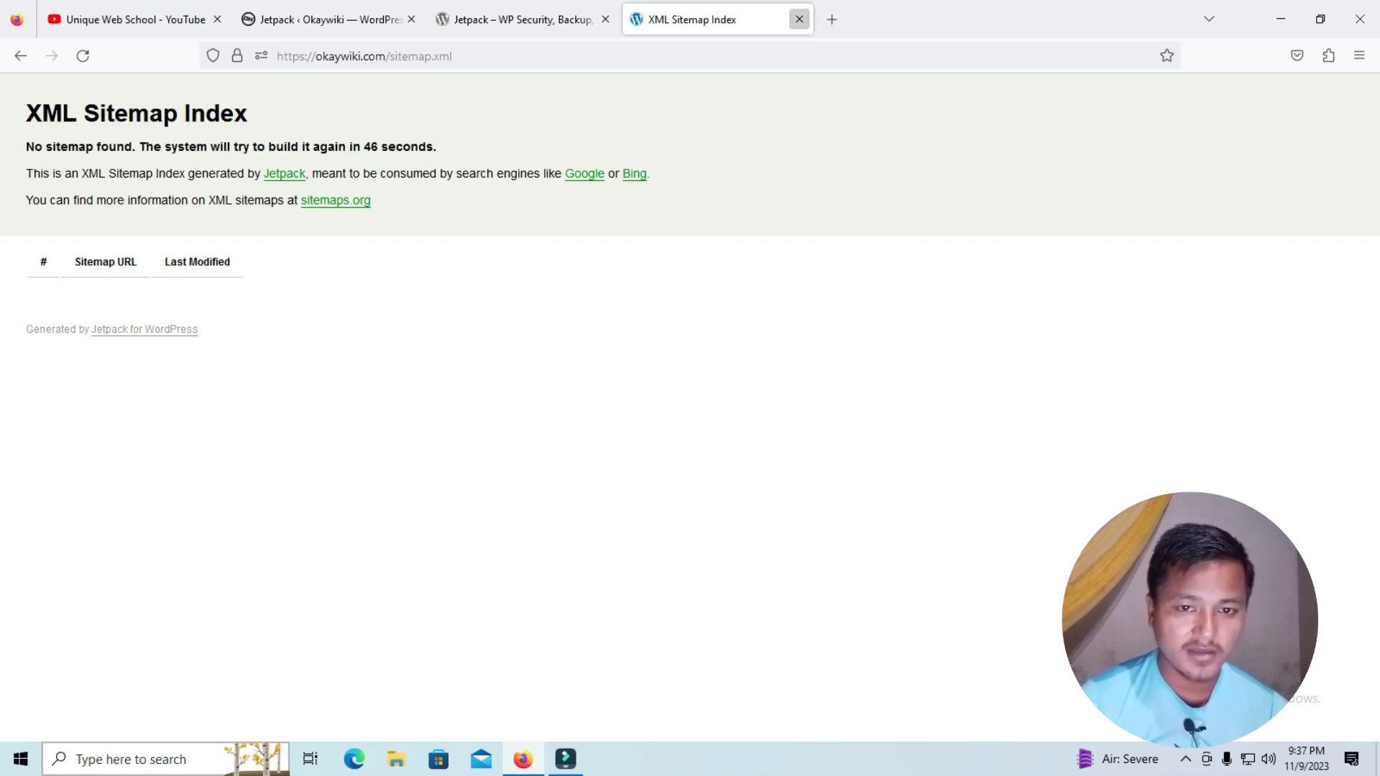
{"action": "left_click", "coordinate": [799, 19]}
Turn XML sitemap generation back off and view the Site verification settings below it
{"action": "scroll", "coordinate": [46, 262], "scroll_direction": "up", "scroll_amount": 8}
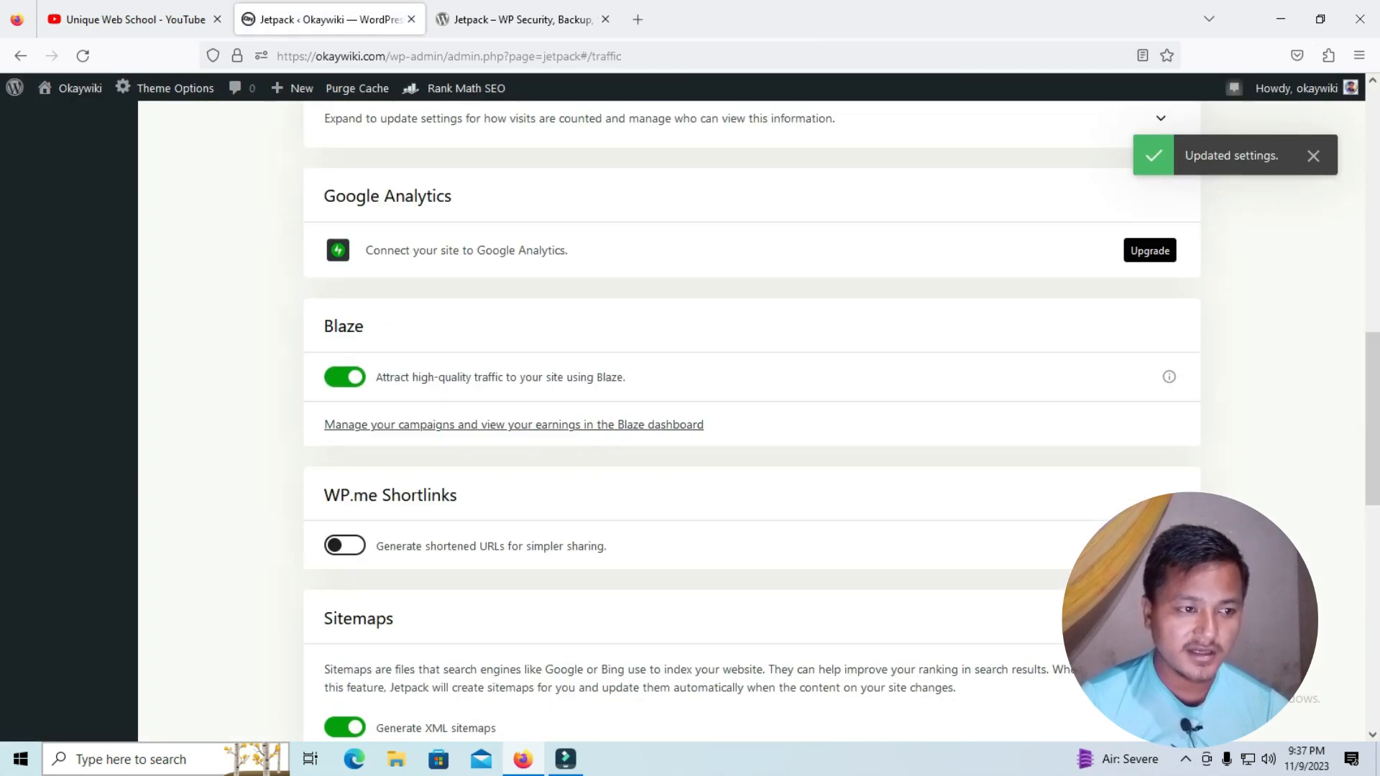
{"action": "scroll", "coordinate": [216, 359], "scroll_direction": "down", "scroll_amount": 6}
{"action": "scroll", "coordinate": [752, 420], "scroll_direction": "up", "scroll_amount": 2}
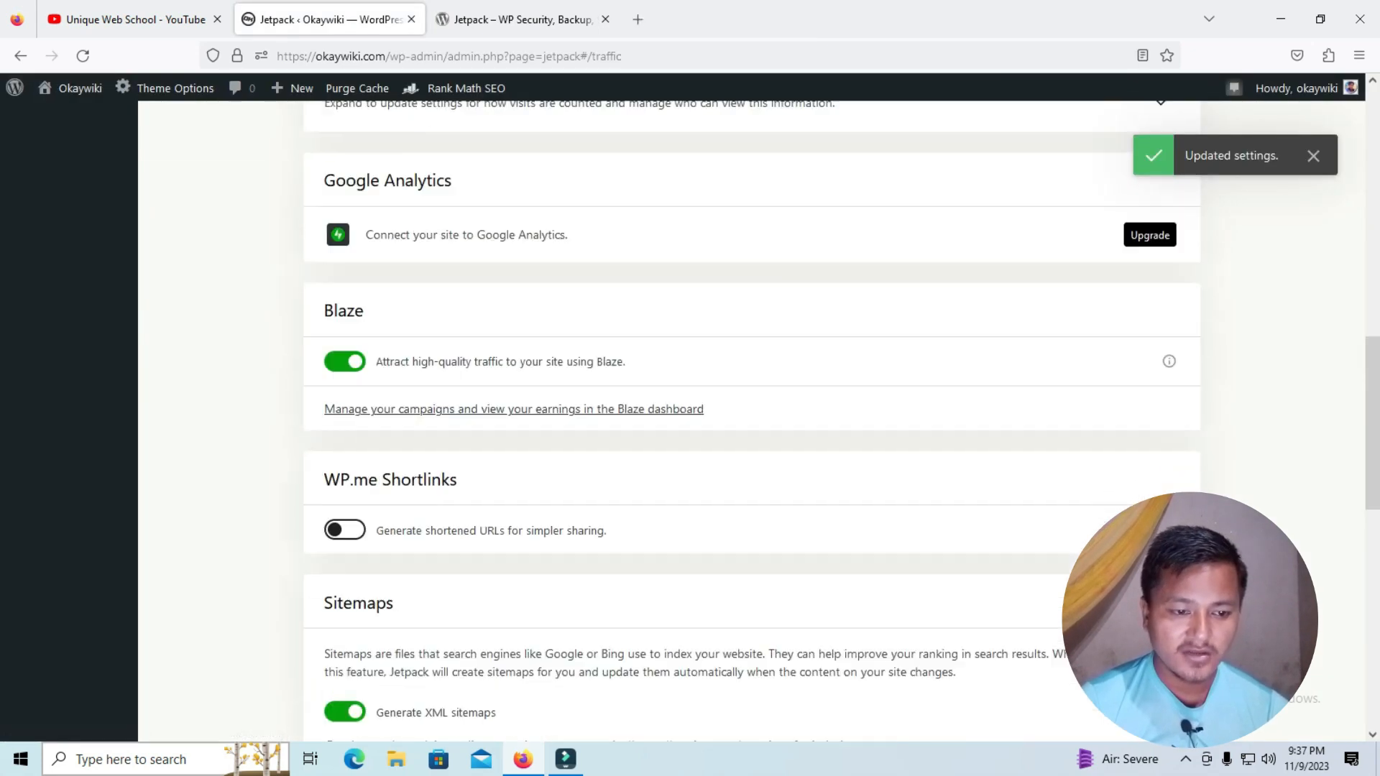
{"action": "scroll", "coordinate": [751, 420], "scroll_direction": "down", "scroll_amount": 4}
{"action": "scroll", "coordinate": [751, 420], "scroll_direction": "down", "scroll_amount": 1}
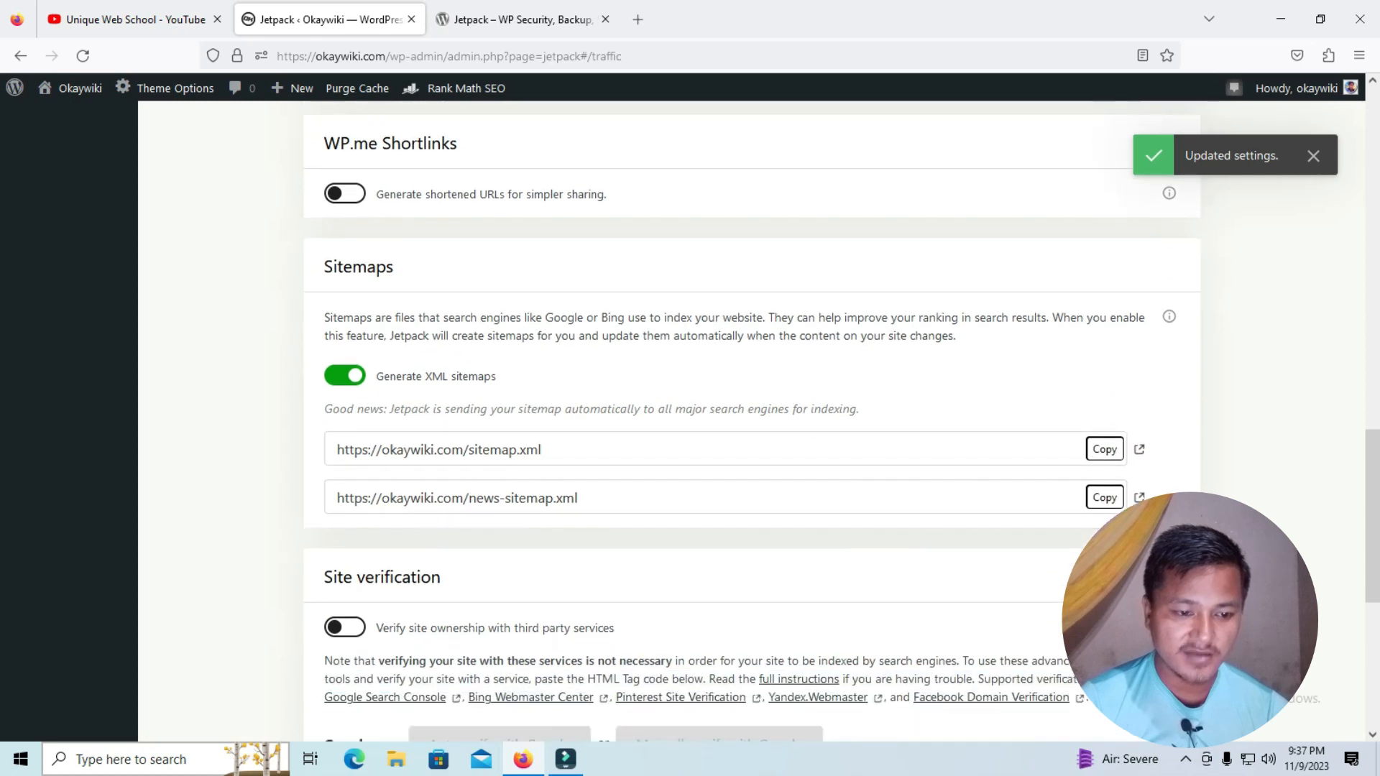
{"action": "left_click", "coordinate": [345, 375]}
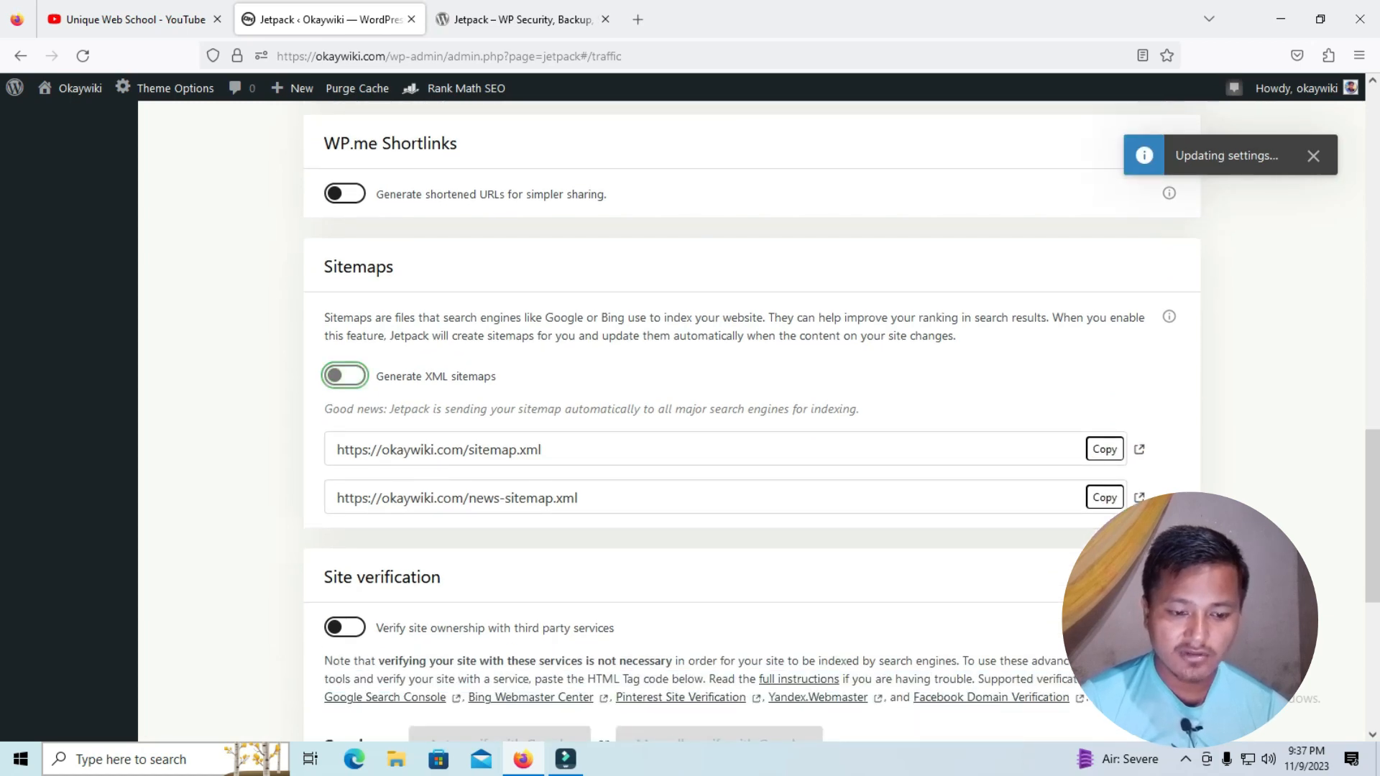
{"action": "scroll", "coordinate": [752, 421], "scroll_direction": "down", "scroll_amount": 2}
{"action": "scroll", "coordinate": [752, 420], "scroll_direction": "down", "scroll_amount": 2}
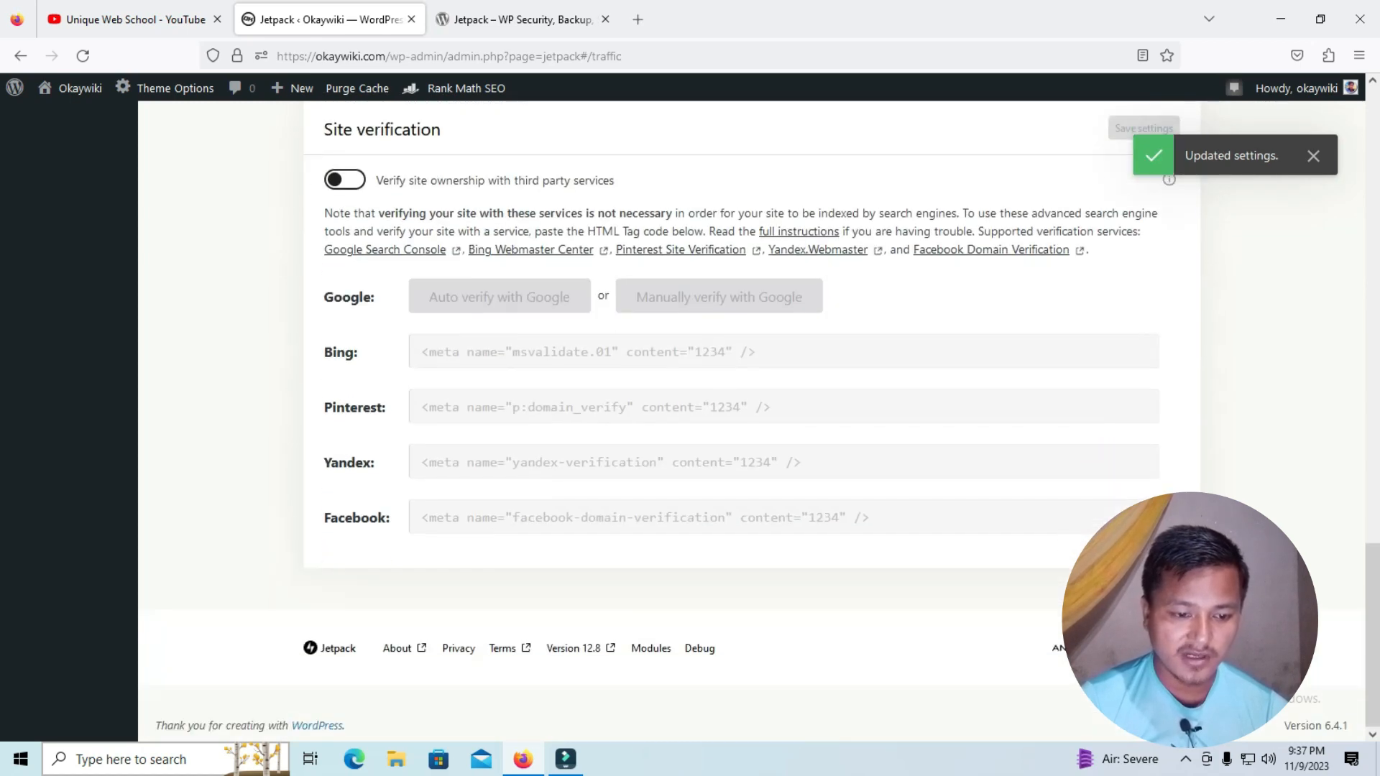
Review the remaining traffic settings and open Jetpack's Newsletter settings to view the visitor subscription options
{"action": "scroll", "coordinate": [752, 421], "scroll_direction": "up", "scroll_amount": 3}
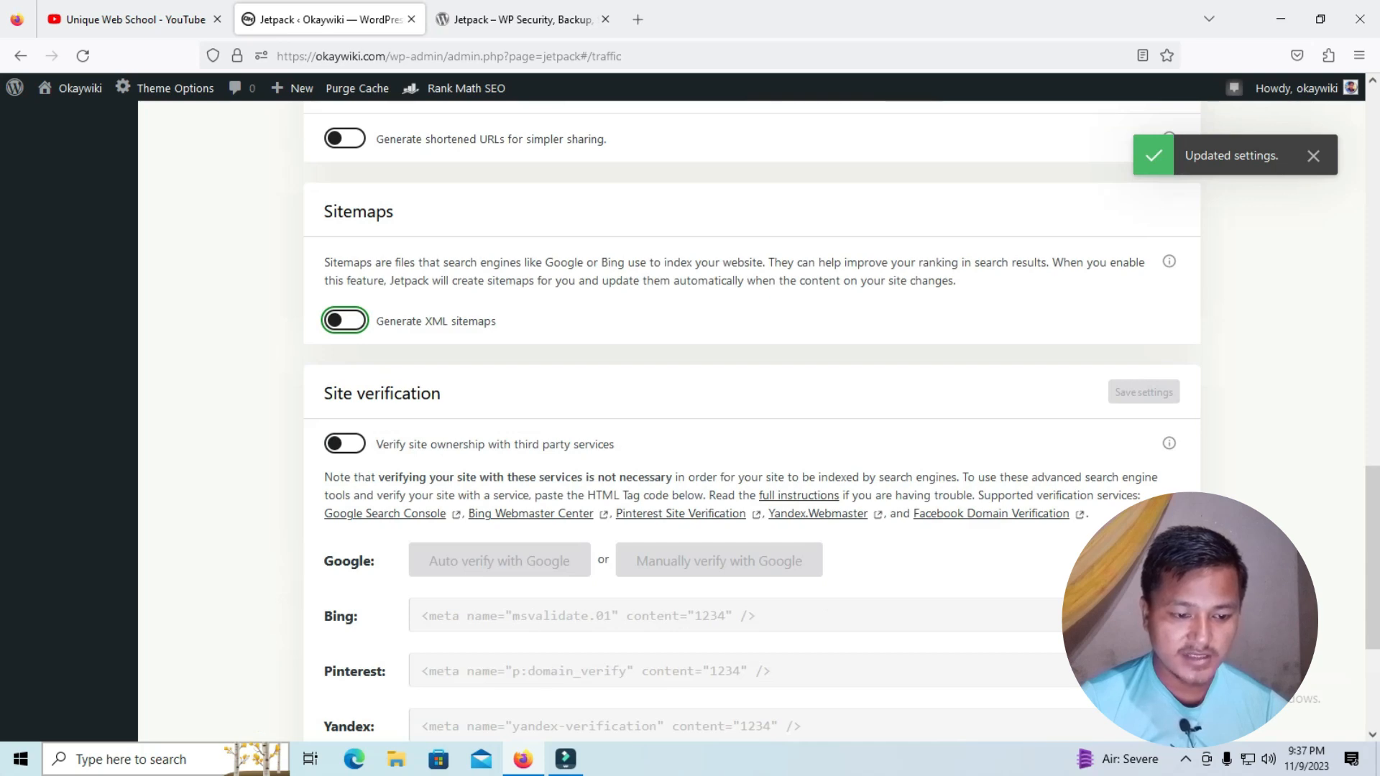
{"action": "scroll", "coordinate": [752, 421], "scroll_direction": "down", "scroll_amount": 3}
{"action": "scroll", "coordinate": [751, 420], "scroll_direction": "up", "scroll_amount": 9}
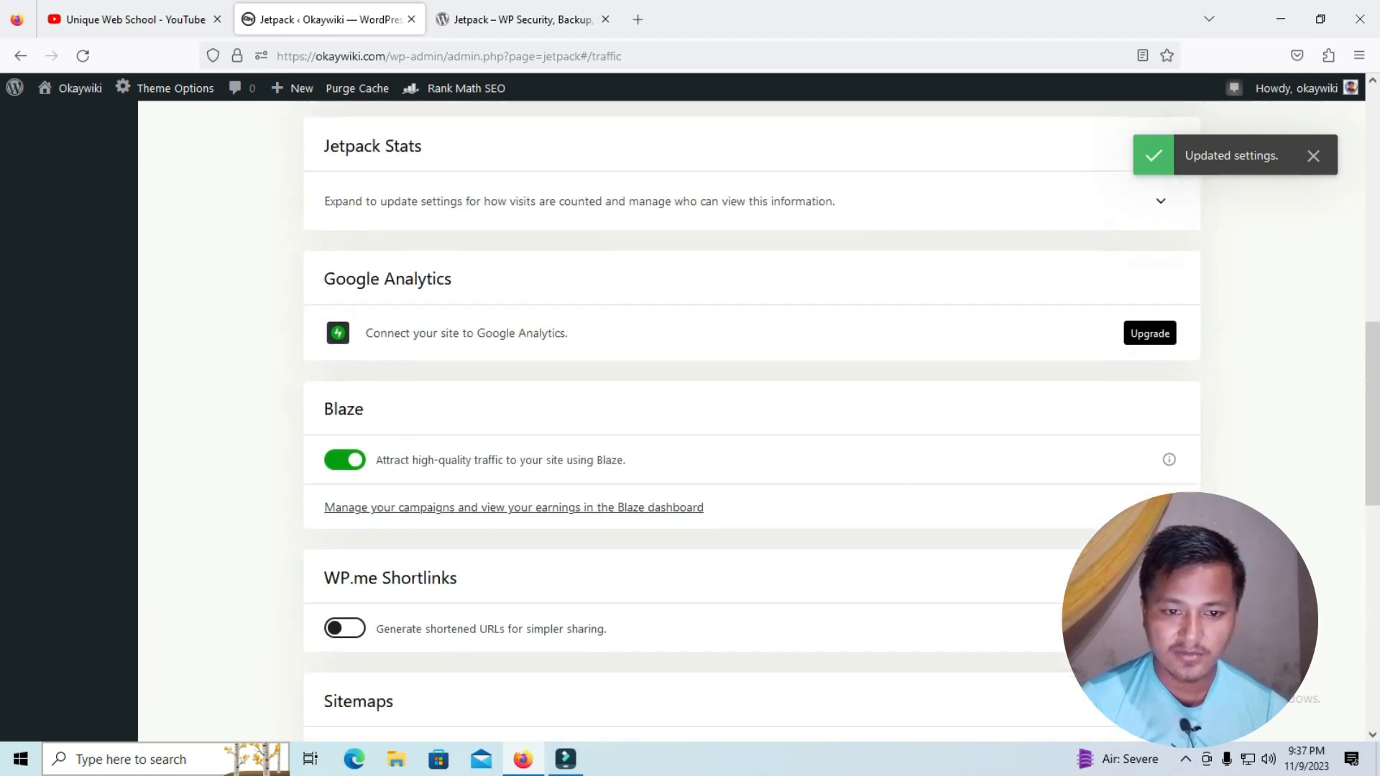
{"action": "scroll", "coordinate": [752, 421], "scroll_direction": "up", "scroll_amount": 10}
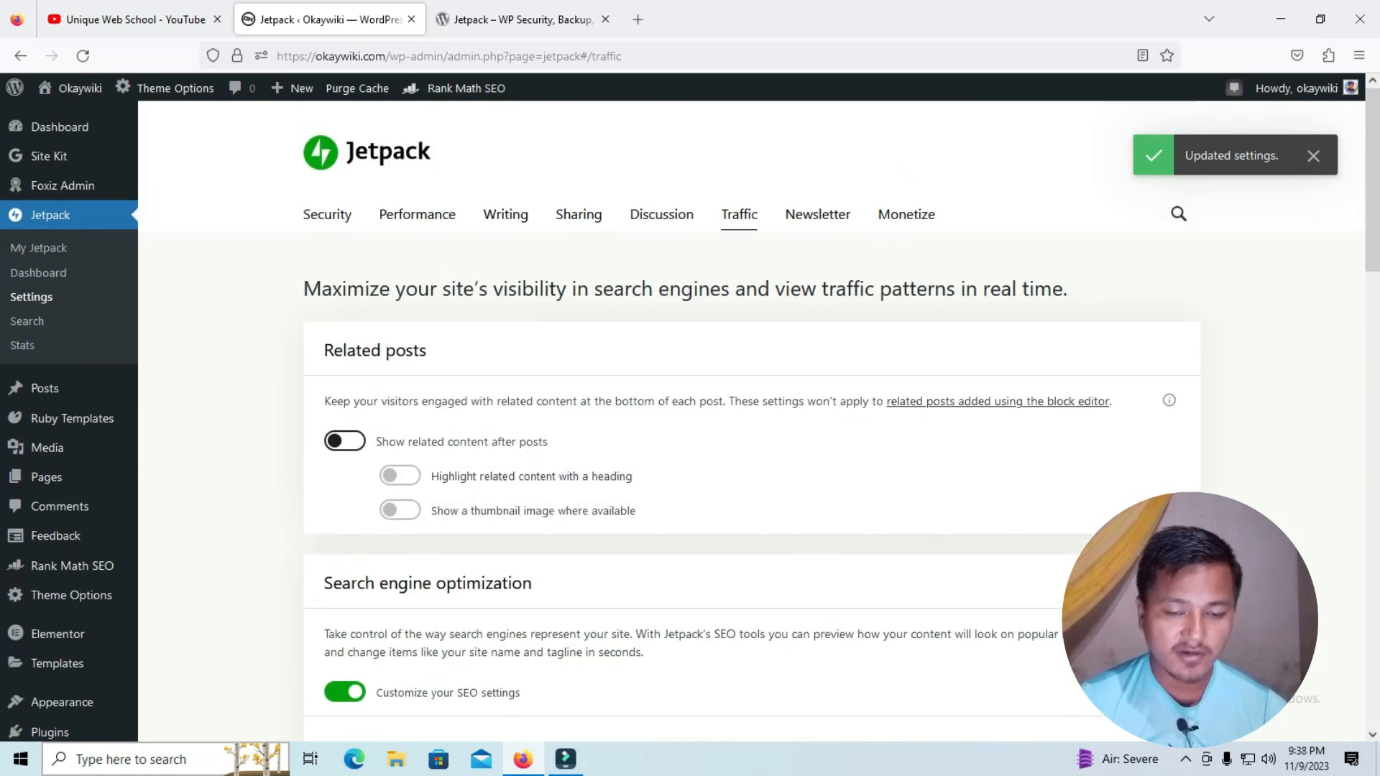
{"action": "left_click", "coordinate": [817, 214]}
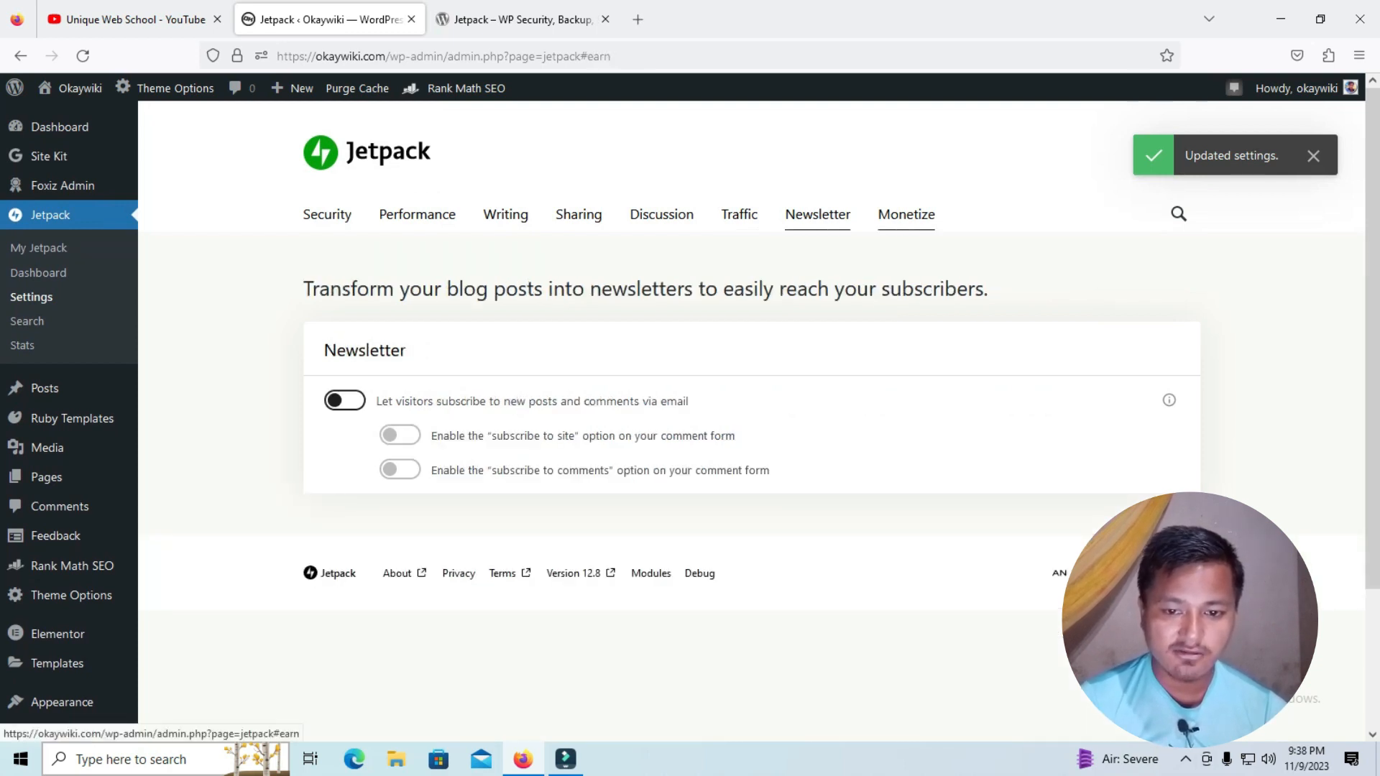
Open Jetpack's Monetize settings and examine the ads, payments, donations and PayPal sections
{"action": "left_click", "coordinate": [906, 214]}
{"action": "scroll", "coordinate": [751, 421], "scroll_direction": "down", "scroll_amount": 5}
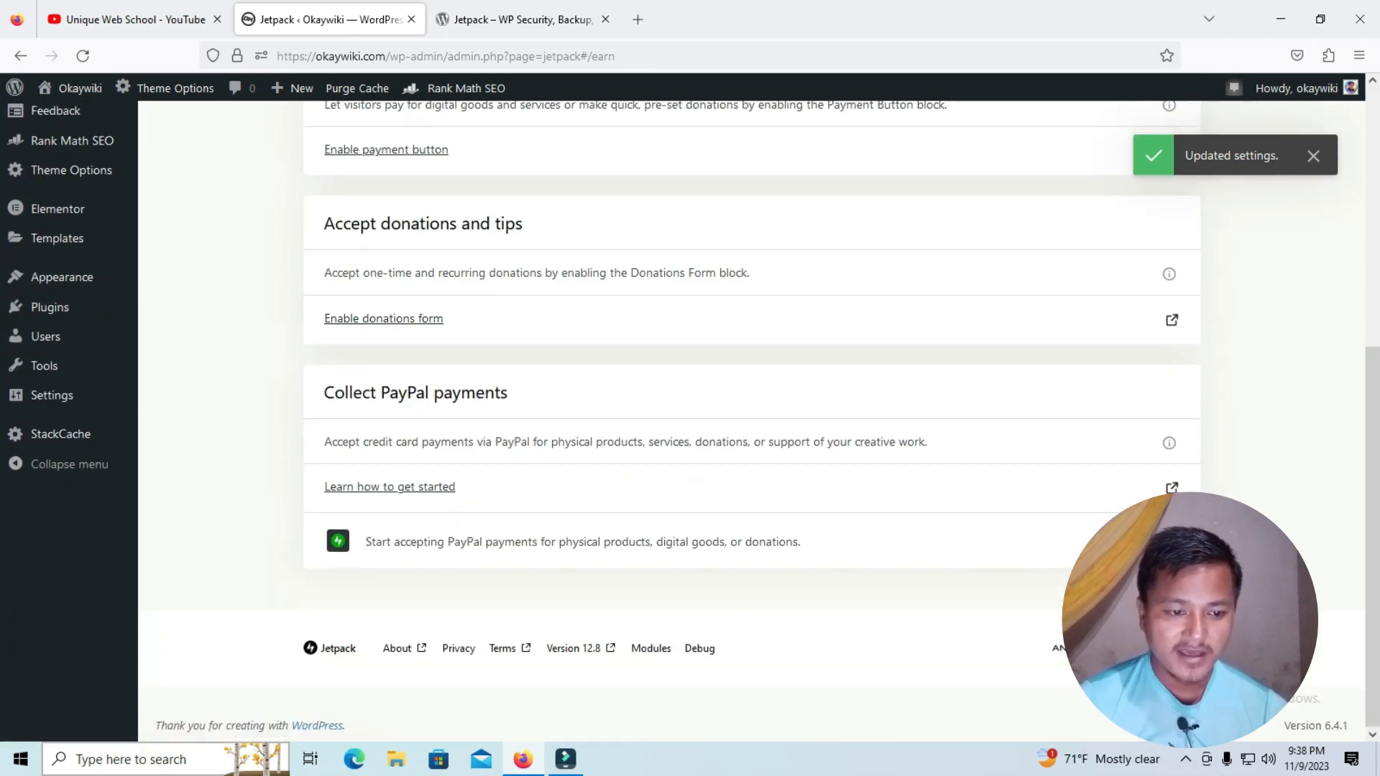
{"action": "scroll", "coordinate": [752, 420], "scroll_direction": "up", "scroll_amount": 3}
{"action": "scroll", "coordinate": [751, 420], "scroll_direction": "up", "scroll_amount": 2}
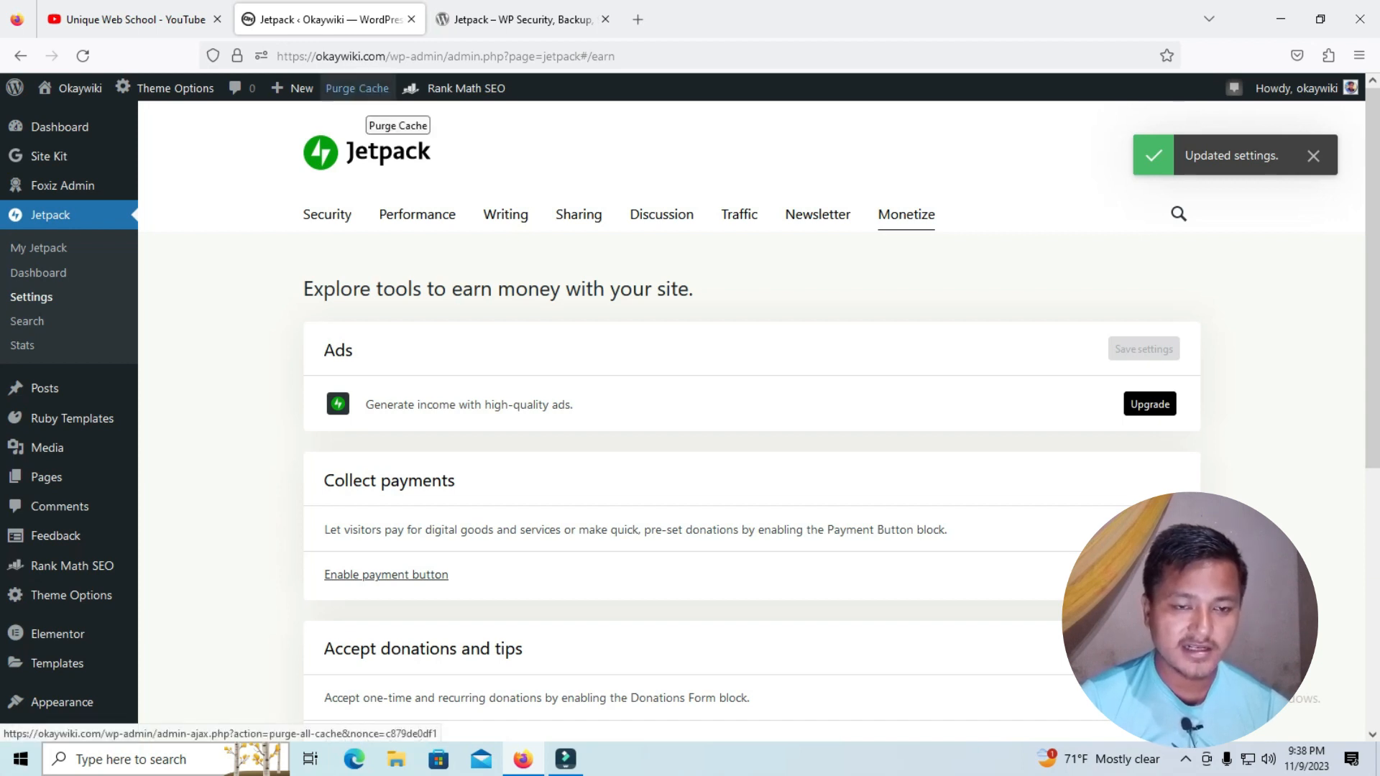
Purge the site's cache and read the resulting notice above the Jetpack settings
{"action": "left_click", "coordinate": [357, 88]}
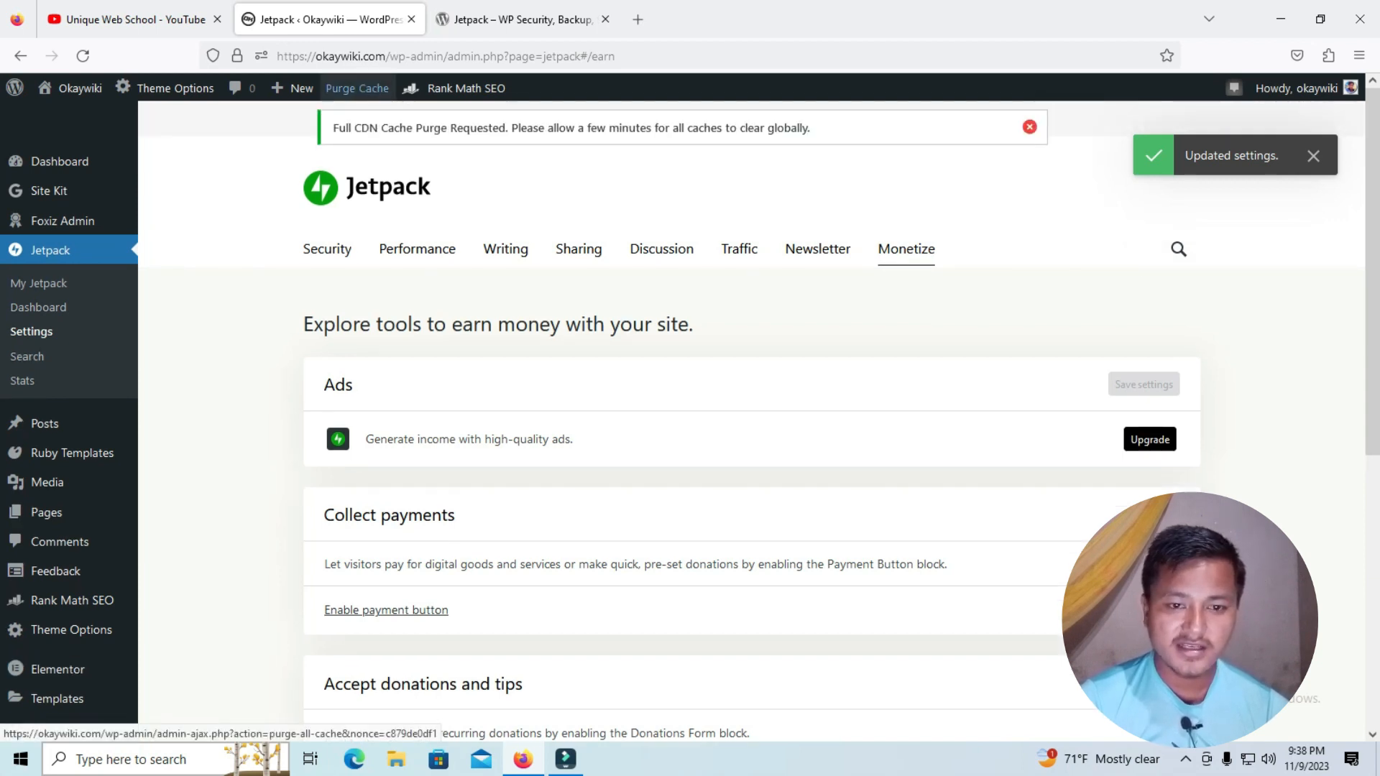
{"action": "left_click_drag", "start_coordinate": [379, 128], "coordinate": [810, 128]}
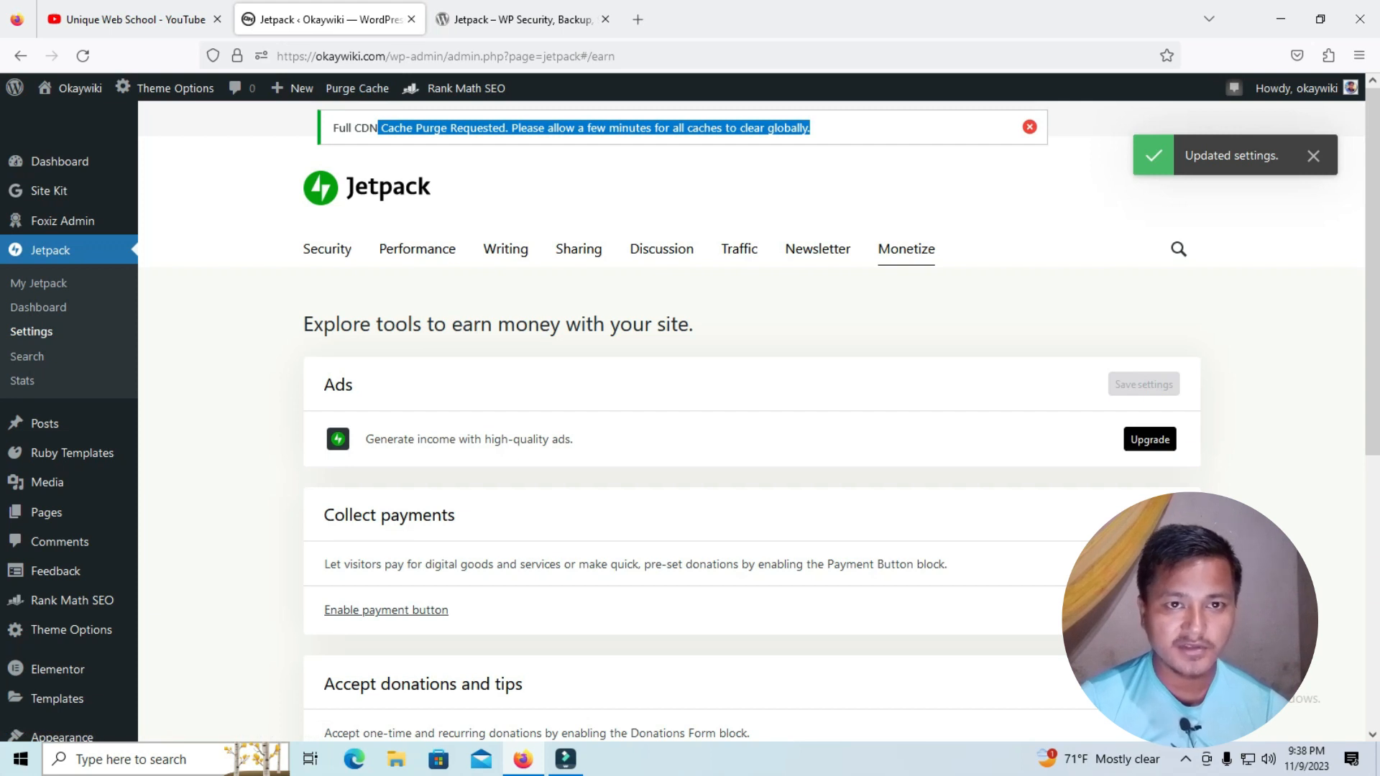
{"action": "left_click", "coordinate": [647, 189]}
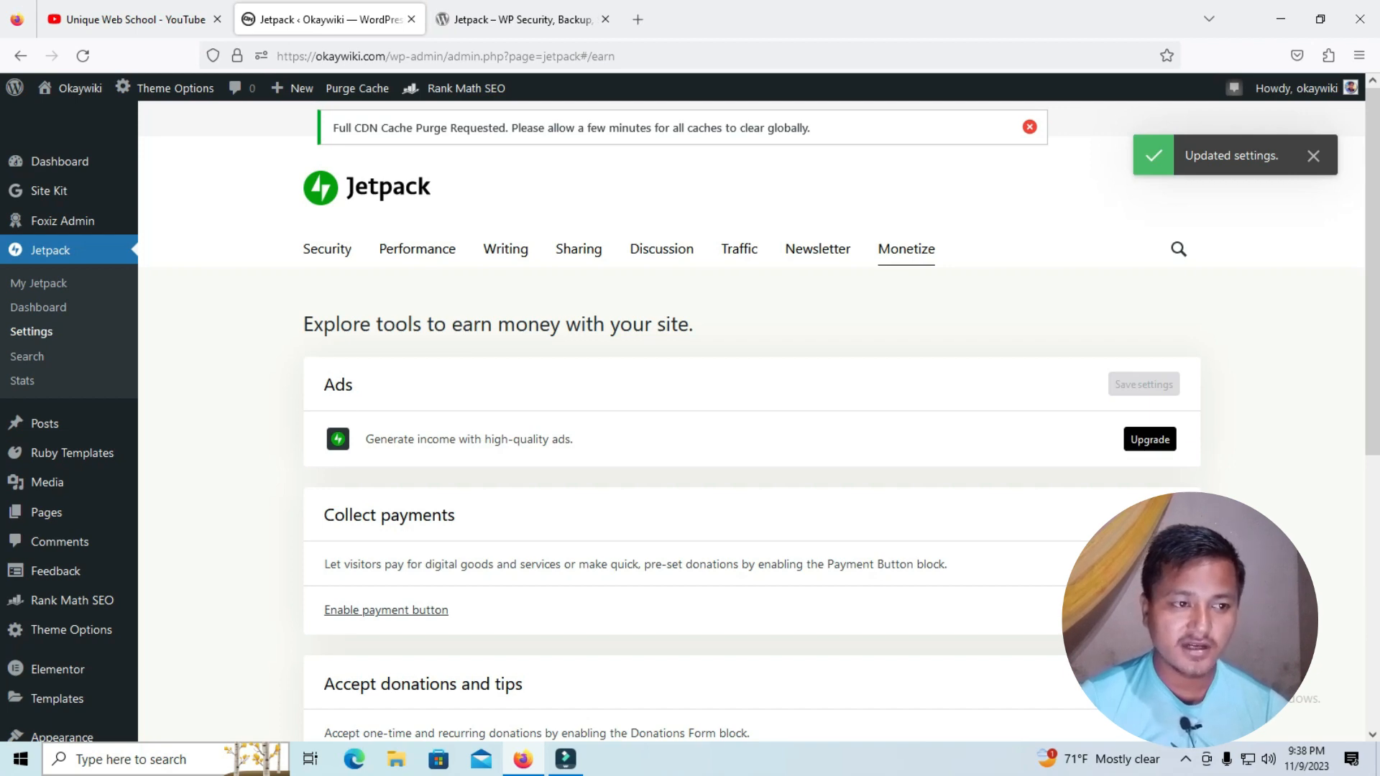
Switch to the Unique Web School channel page on YouTube
{"action": "left_click", "coordinate": [129, 19]}
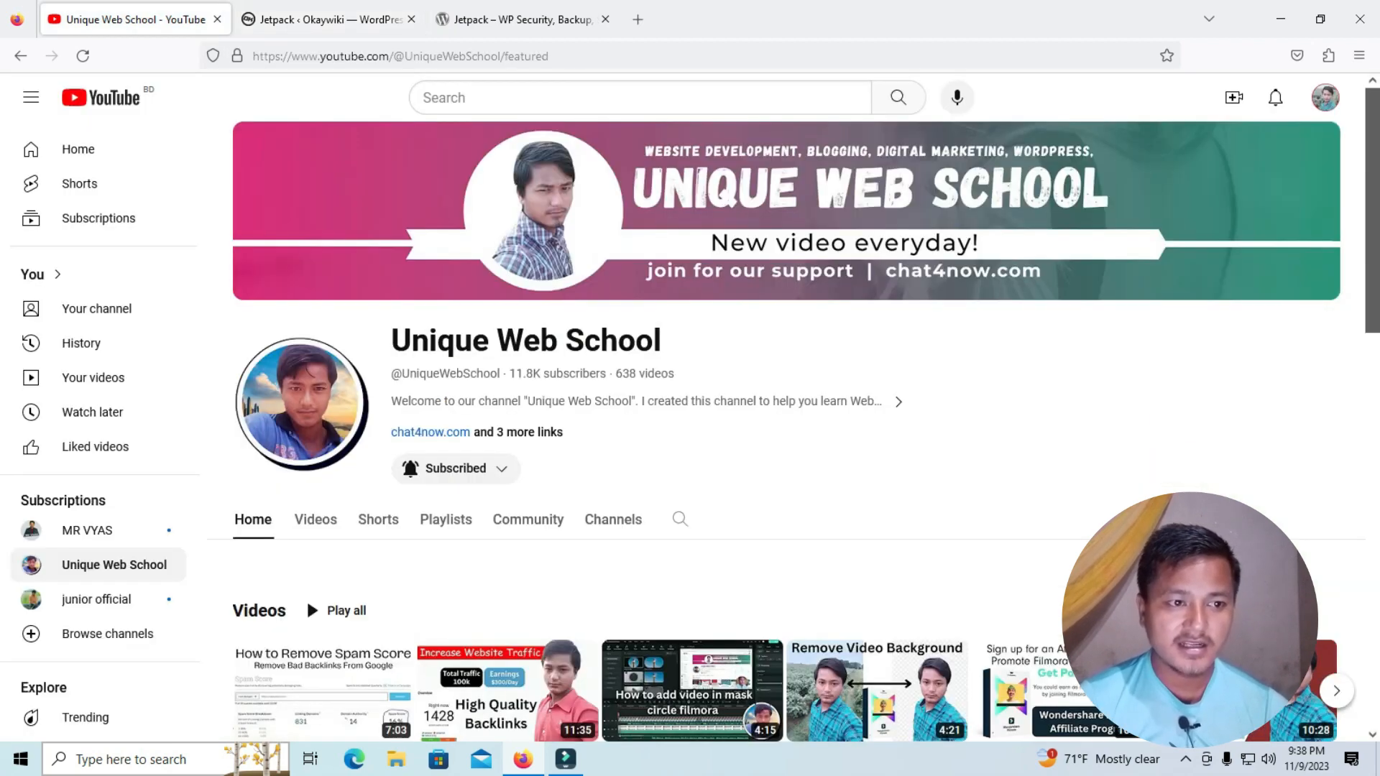